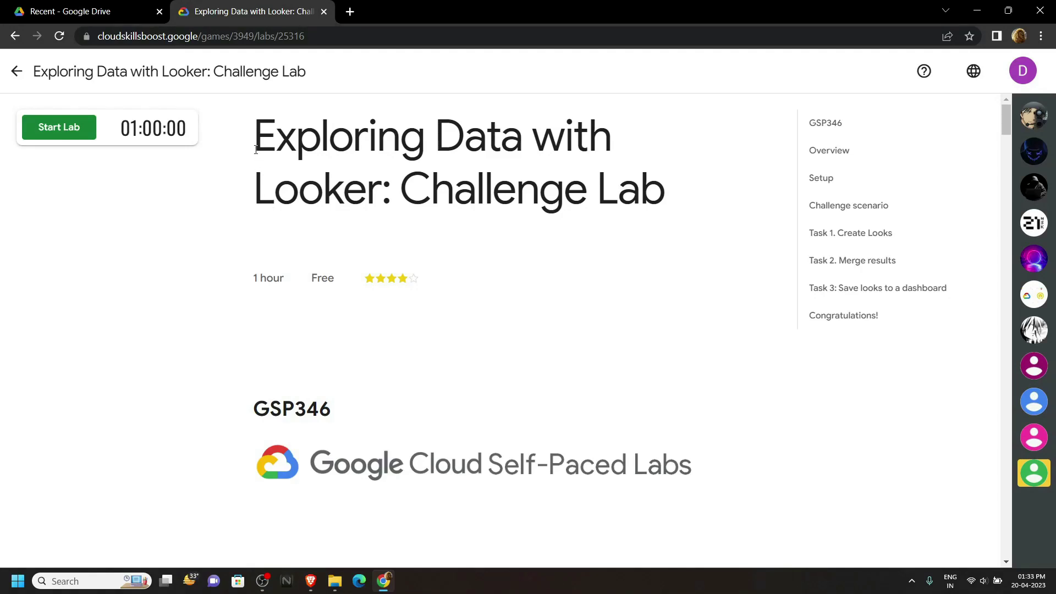
Start the Exploring Data with Looker lab, copy its username and open Looker in an incognito window.
{"action": "left_click_drag", "start_coordinate": [256, 143], "coordinate": [677, 182]}
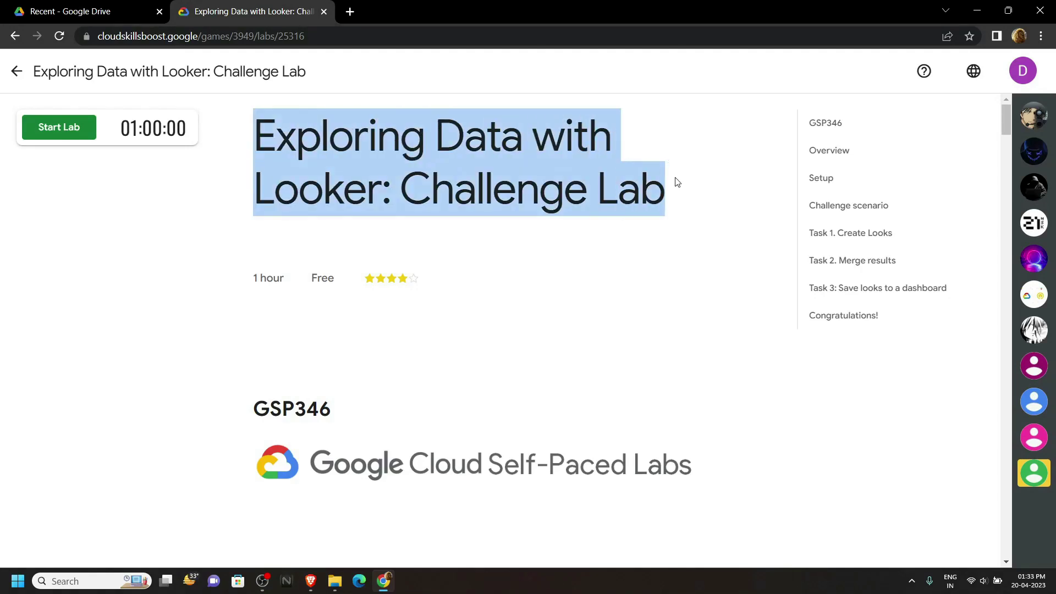
{"action": "left_click", "coordinate": [59, 128]}
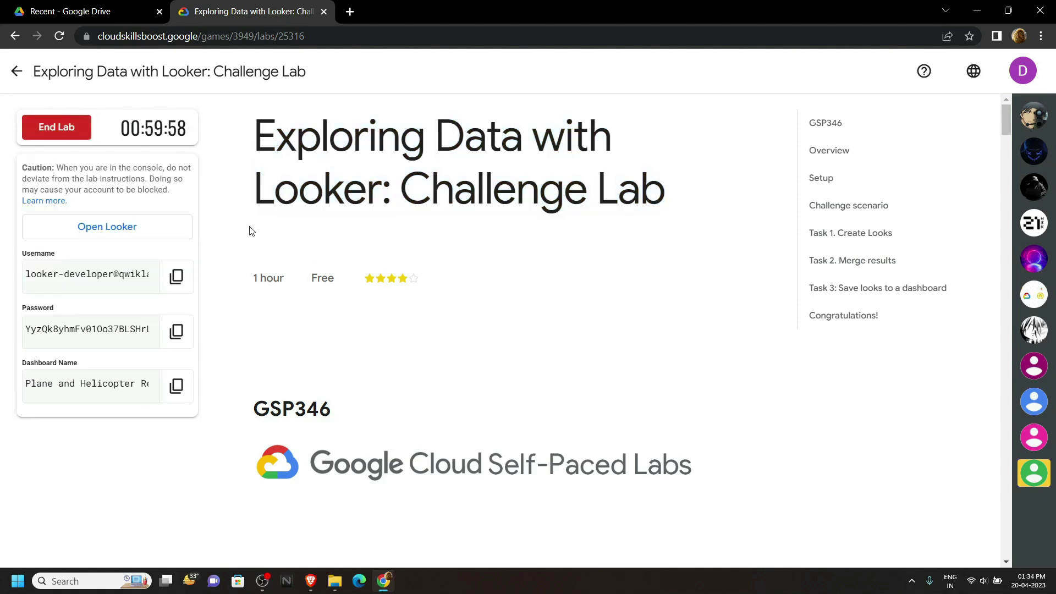
{"action": "left_click", "coordinate": [176, 276]}
{"action": "right_click", "coordinate": [153, 231]}
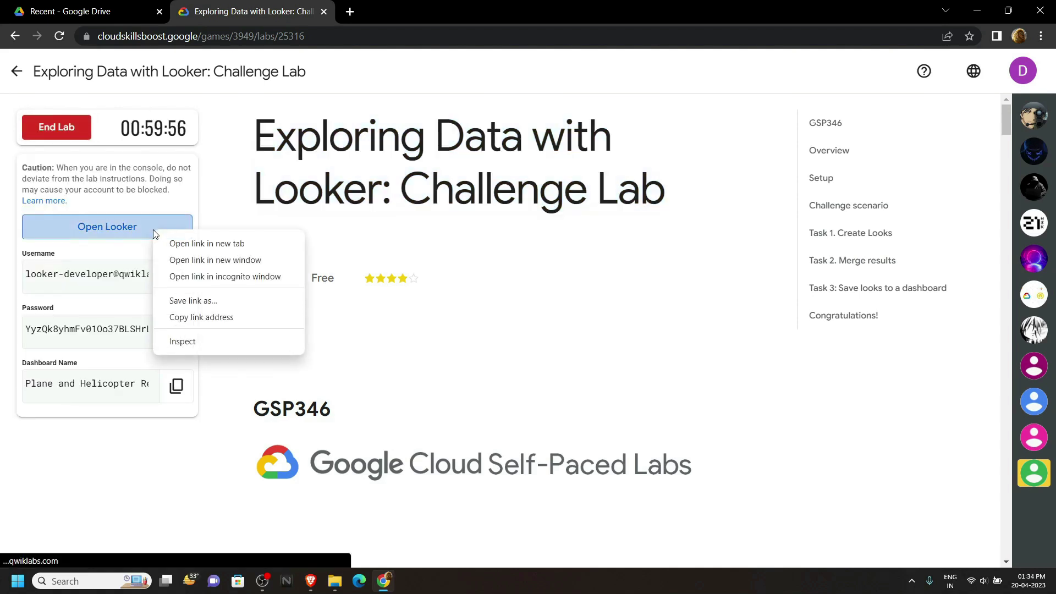
{"action": "left_click", "coordinate": [214, 275]}
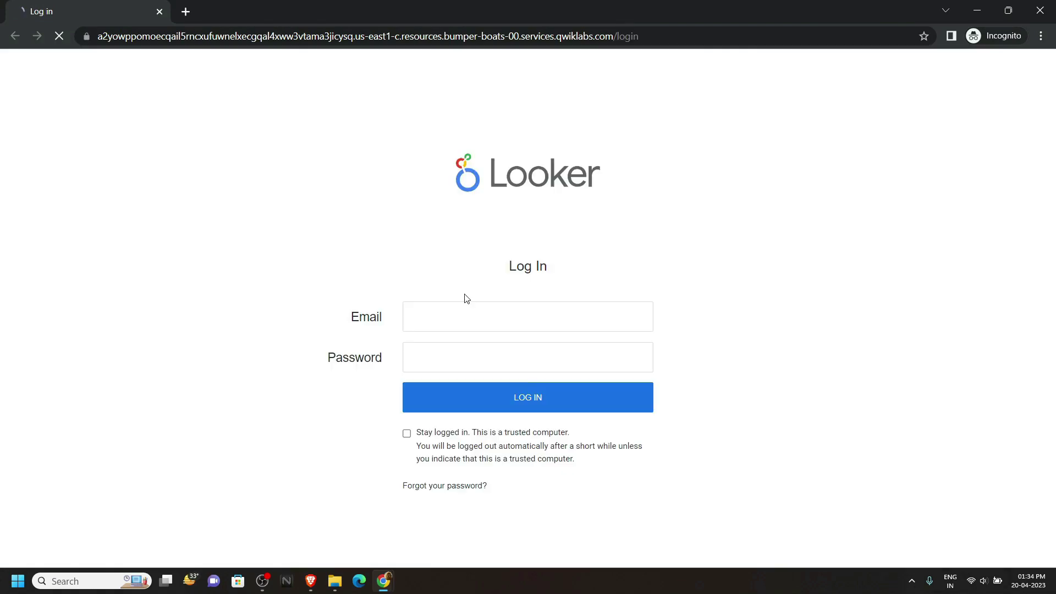
Log in to Looker with the username and password supplied by the lab.
{"action": "key", "text": "ctrl+v"}
{"action": "left_click", "coordinate": [322, 528]}
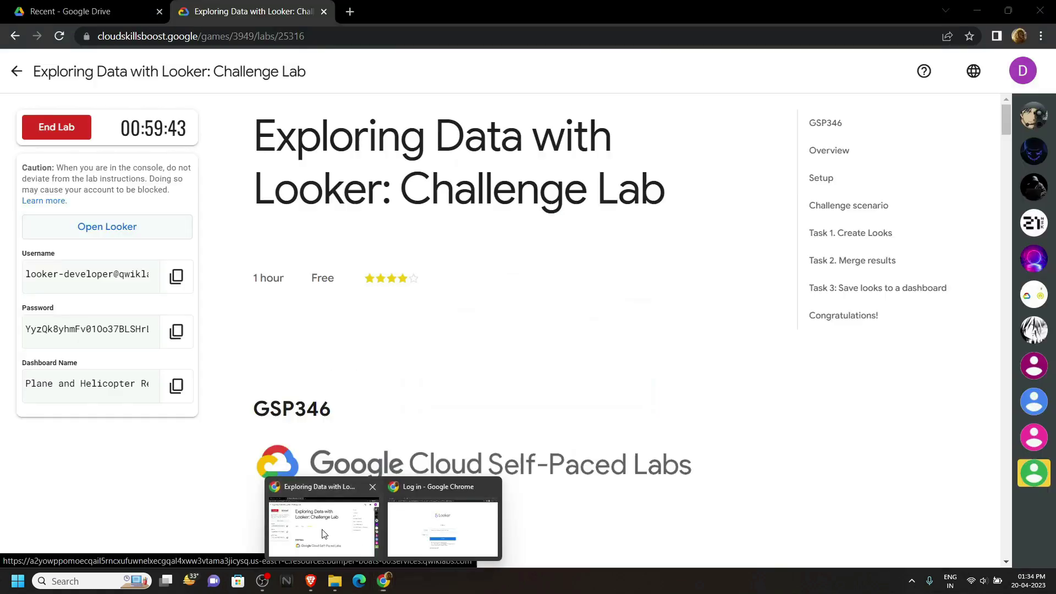
{"action": "left_click", "coordinate": [177, 331]}
{"action": "mouse_move", "coordinate": [383, 580]}
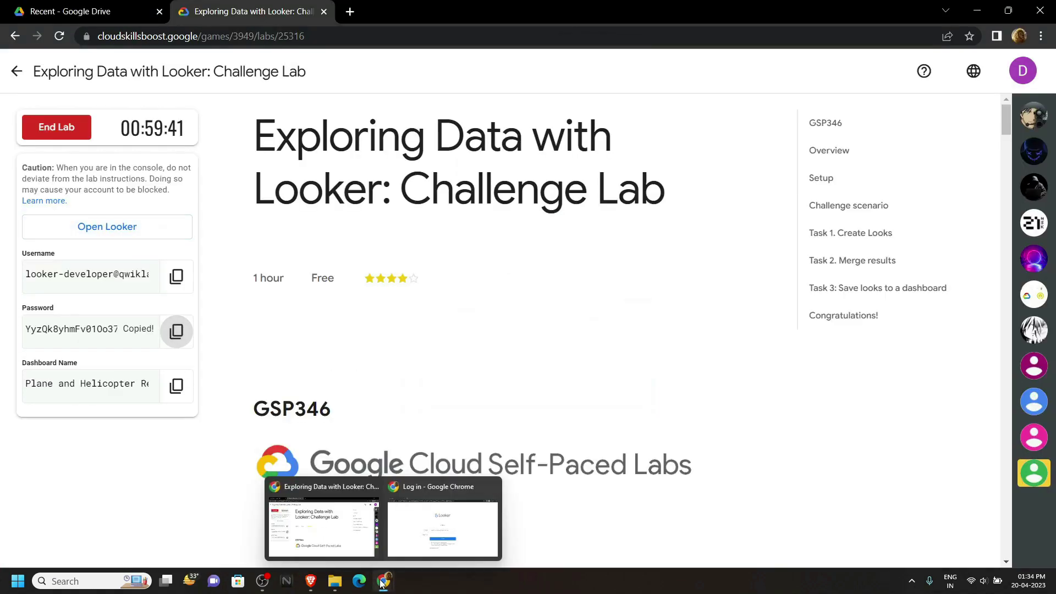
{"action": "left_click", "coordinate": [418, 541]}
{"action": "left_click", "coordinate": [447, 363]}
{"action": "key", "text": "ctrl+v"}
{"action": "left_click", "coordinate": [464, 406]}
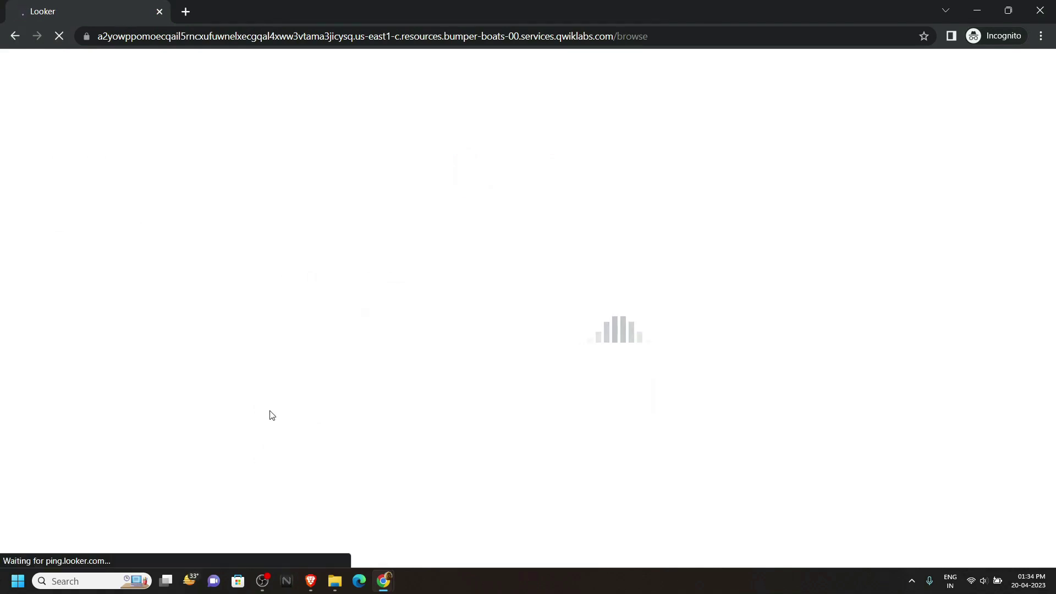
Check the Look #1 dataset and column requirements in Task 1 of the lab instructions and open the FAA Airports Explore in Looker.
{"action": "mouse_move", "coordinate": [383, 581]}
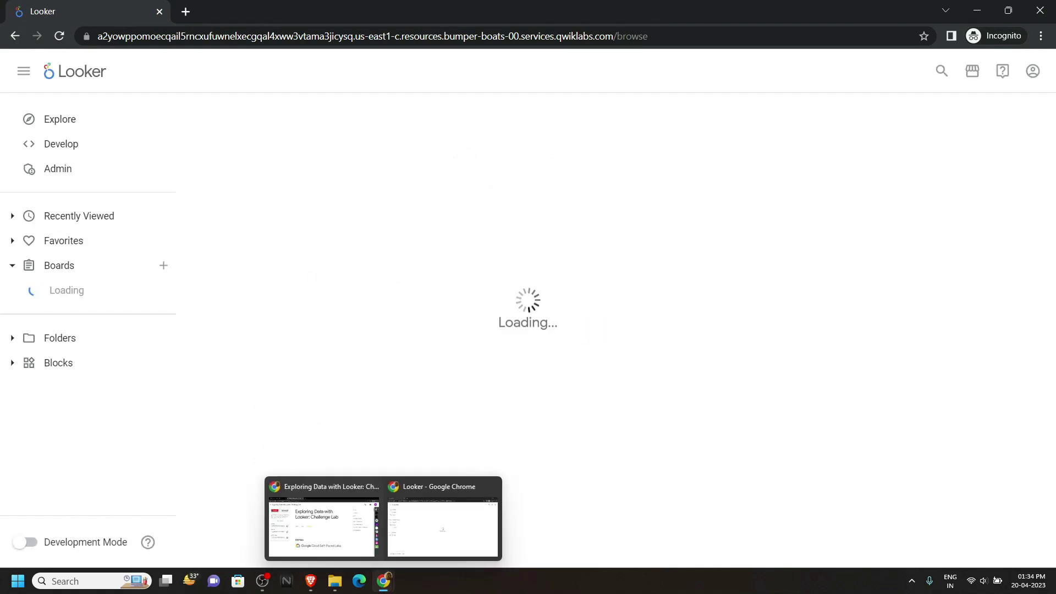
{"action": "left_click", "coordinate": [318, 528]}
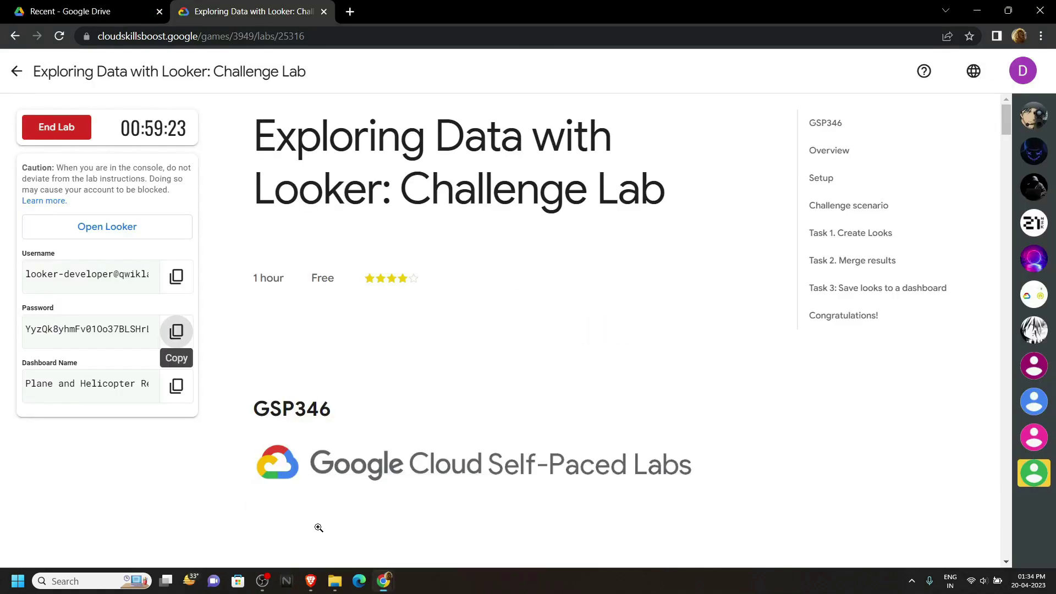
{"action": "left_click", "coordinate": [841, 234]}
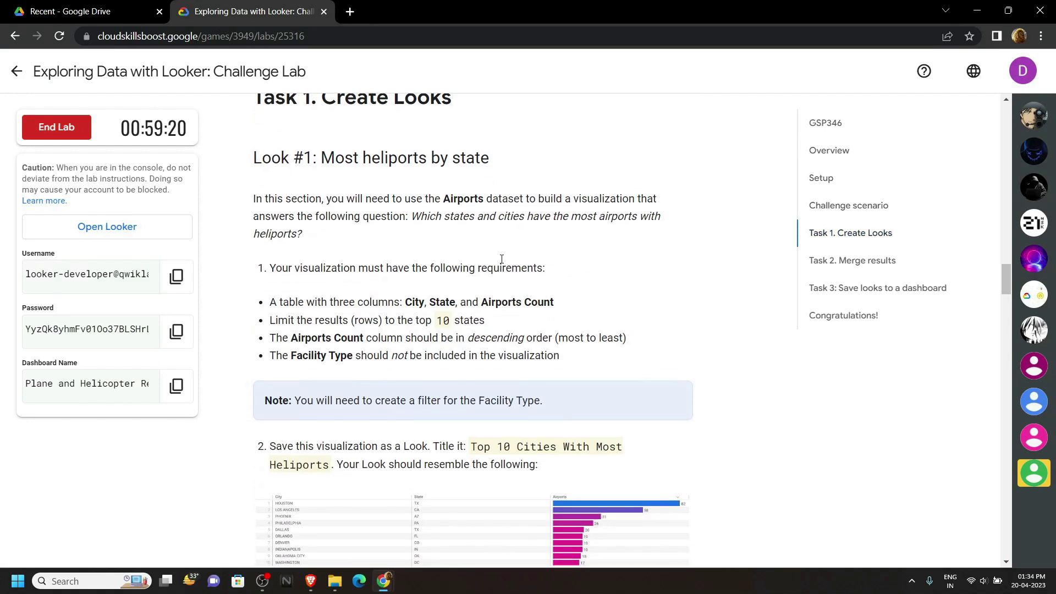
{"action": "left_click_drag", "start_coordinate": [443, 201], "coordinate": [516, 196]}
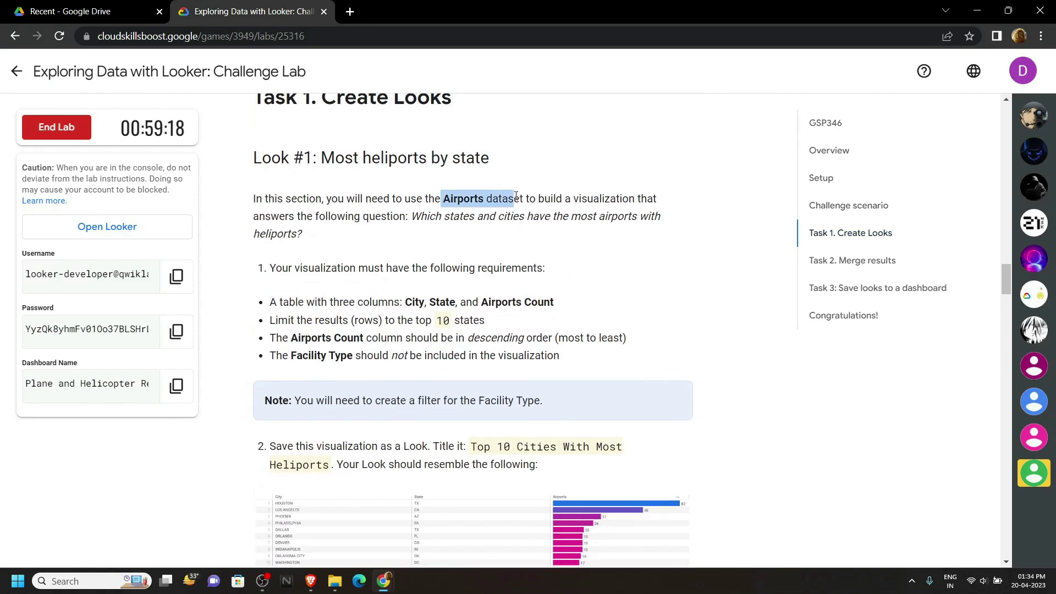
{"action": "left_click_drag", "start_coordinate": [406, 303], "coordinate": [554, 299]}
{"action": "mouse_move", "coordinate": [383, 581]}
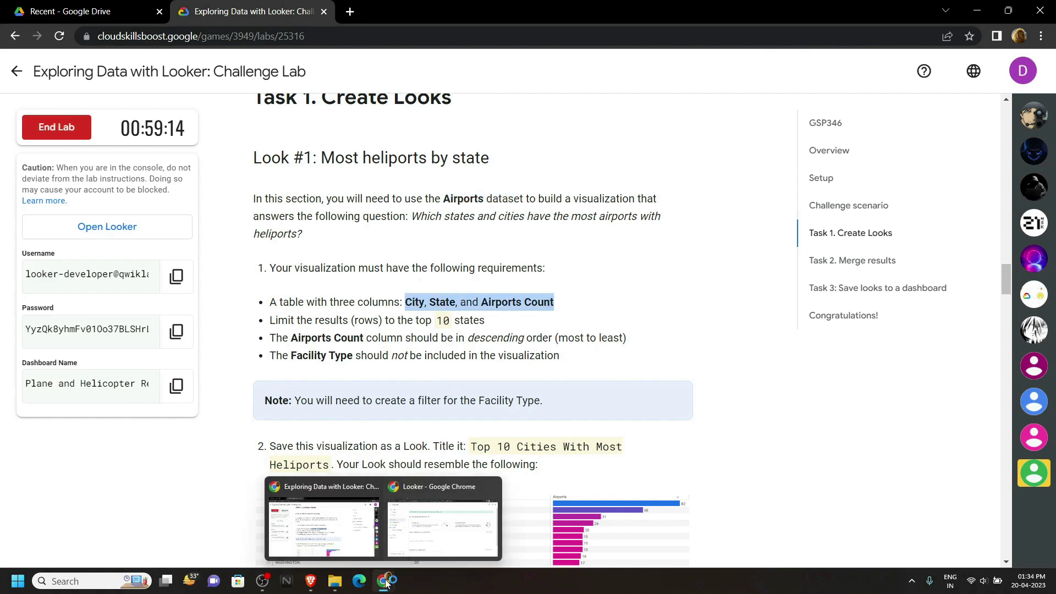
{"action": "left_click", "coordinate": [440, 497]}
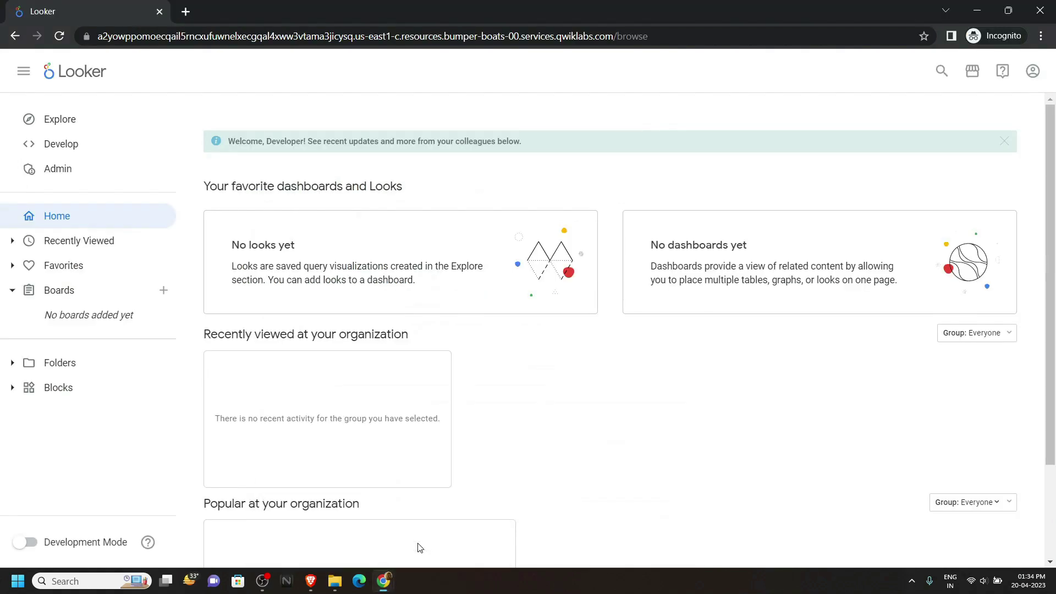
{"action": "left_click", "coordinate": [75, 113]}
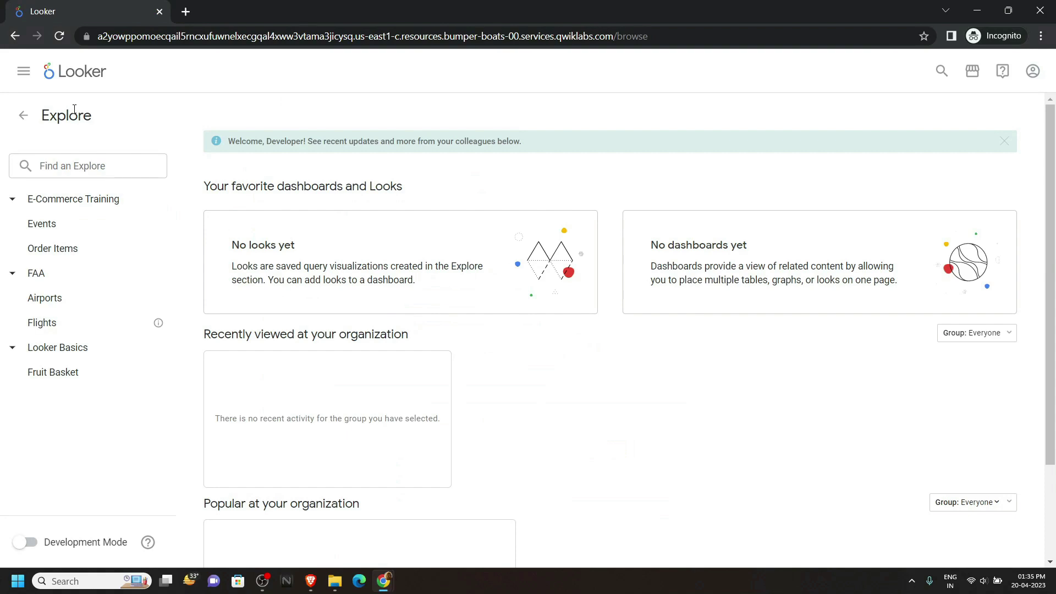
{"action": "left_click", "coordinate": [60, 300]}
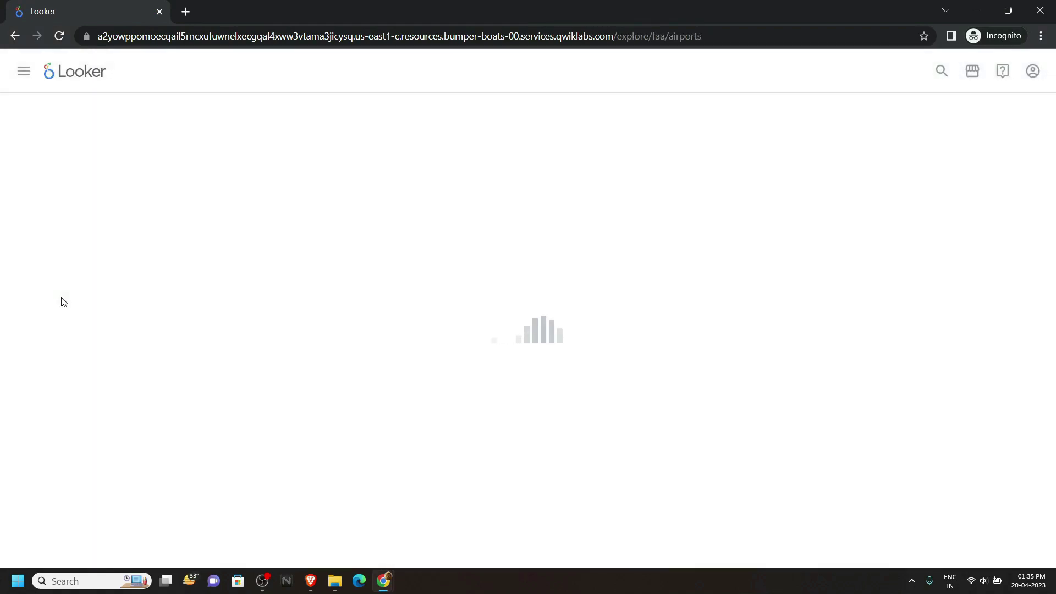
Add the City and State dimensions and the Count measure from Airports to the query.
{"action": "key", "text": "ctrl+plus"}
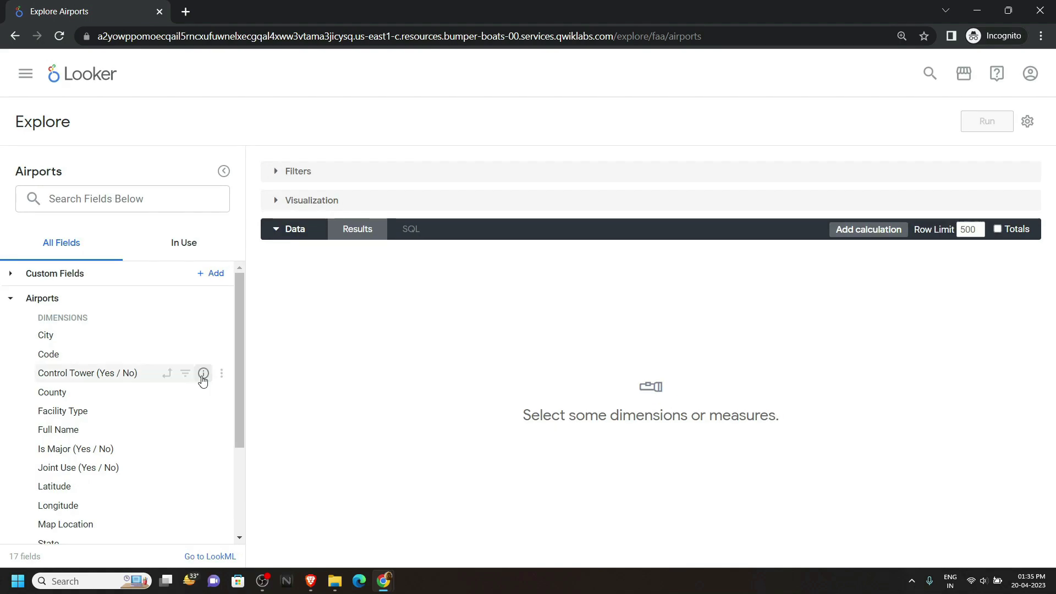
{"action": "left_click", "coordinate": [86, 336]}
{"action": "scroll", "coordinate": [83, 357], "scroll_direction": "down", "scroll_amount": 2}
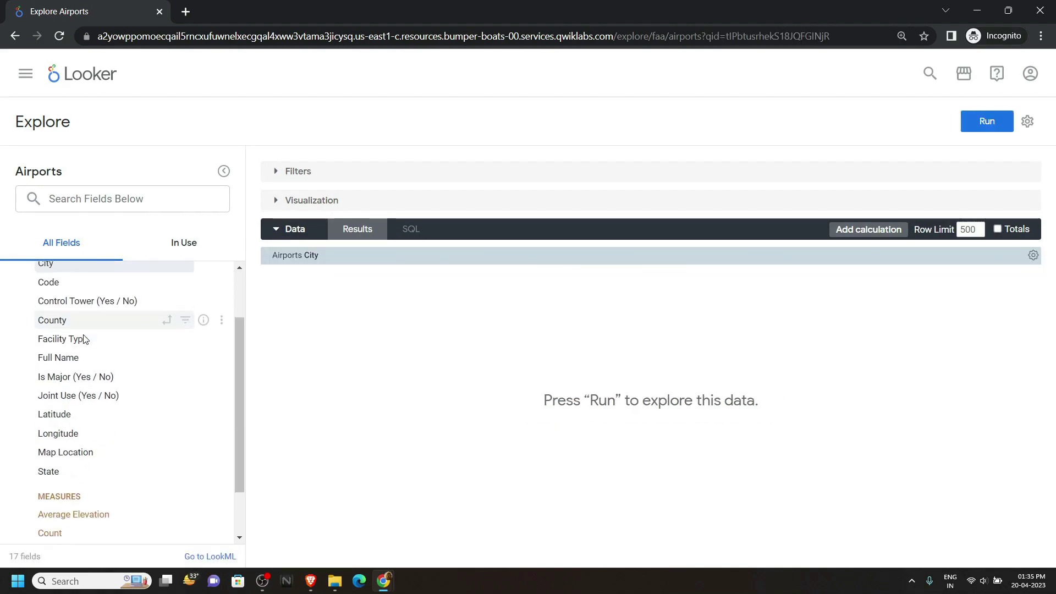
{"action": "left_click", "coordinate": [66, 472]}
{"action": "scroll", "coordinate": [65, 472], "scroll_direction": "down", "scroll_amount": 1}
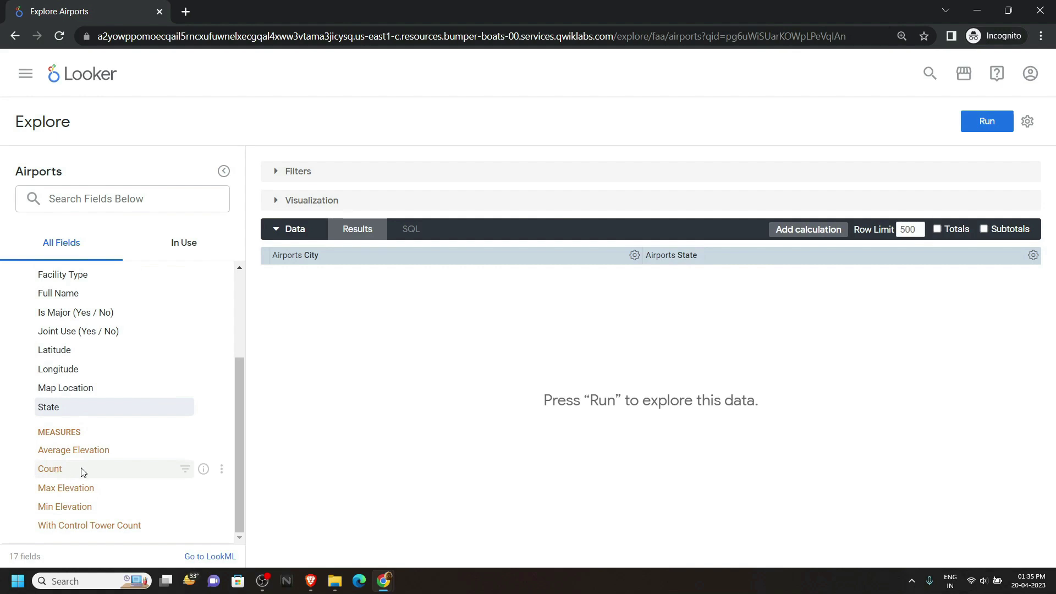
{"action": "left_click", "coordinate": [81, 473]}
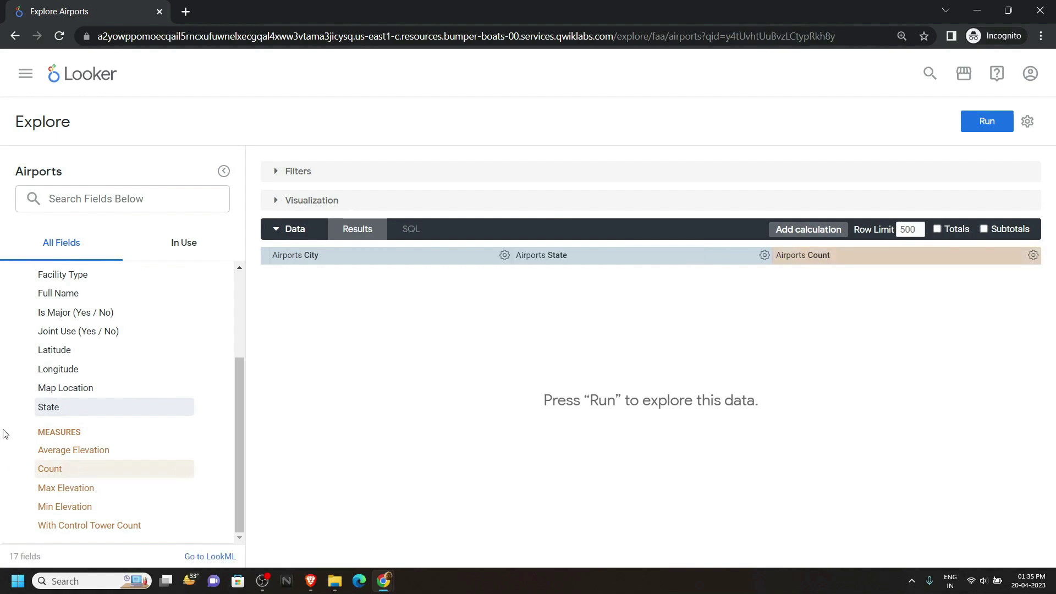
{"action": "scroll", "coordinate": [4, 434], "scroll_direction": "up", "scroll_amount": 2}
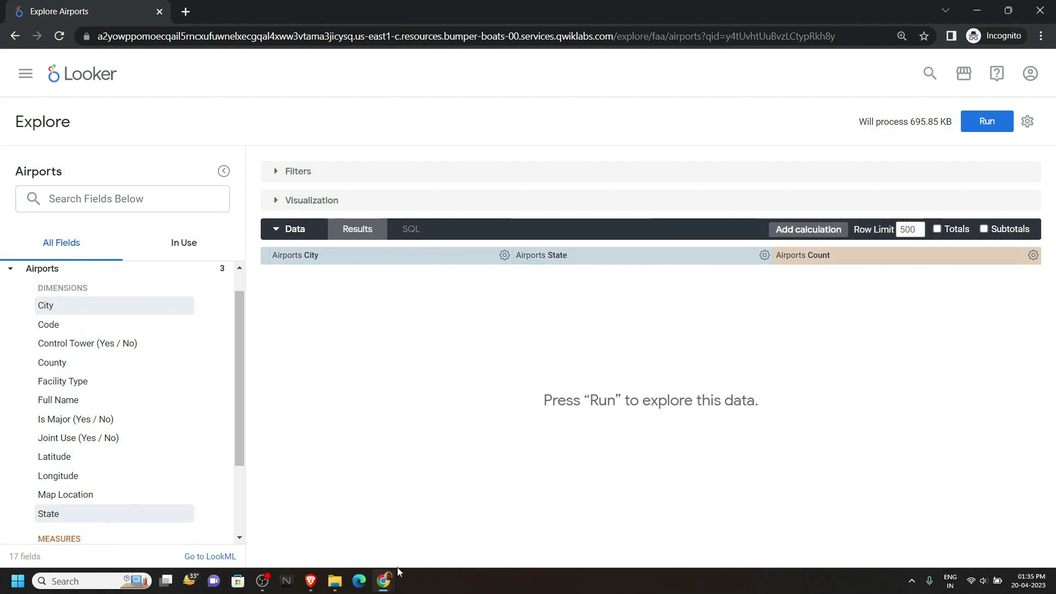
Check the row limit required for Look #1 in the lab instructions and set the Explore's row limit to 10.
{"action": "mouse_move", "coordinate": [384, 578]}
{"action": "left_click", "coordinate": [325, 514]}
{"action": "scroll", "coordinate": [440, 275], "scroll_direction": "down", "scroll_amount": 1}
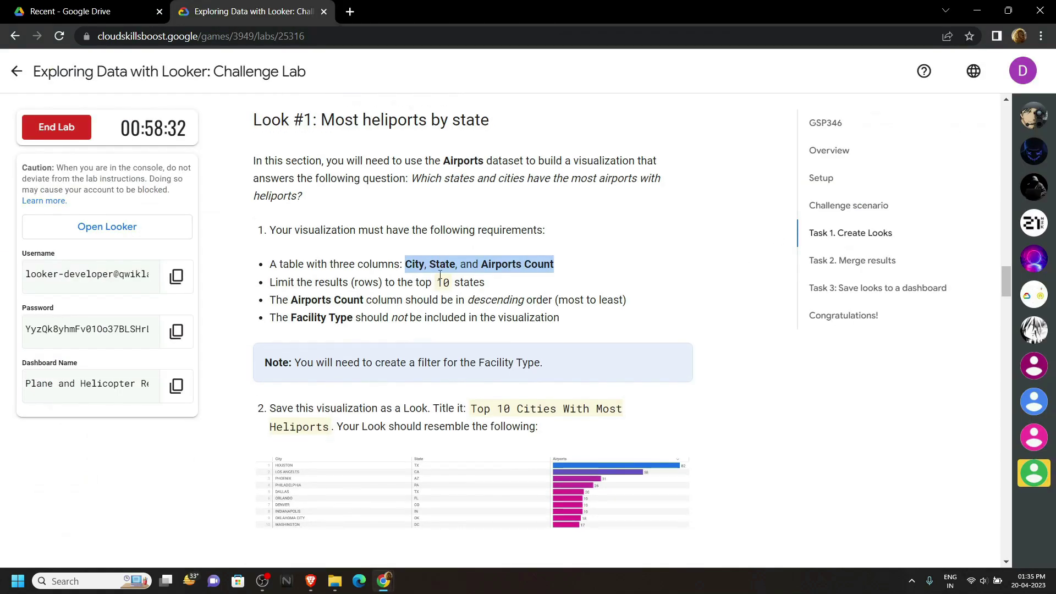
{"action": "left_click", "coordinate": [436, 285]}
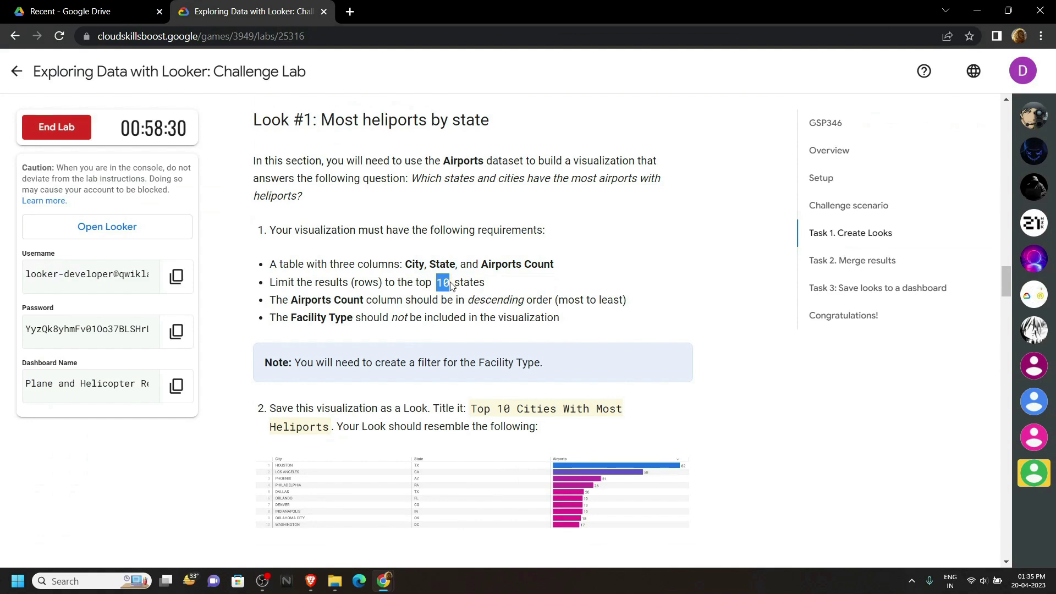
{"action": "left_click", "coordinate": [451, 286]}
{"action": "double_click", "coordinate": [441, 284]}
{"action": "left_click", "coordinate": [449, 285]}
{"action": "mouse_move", "coordinate": [383, 578]}
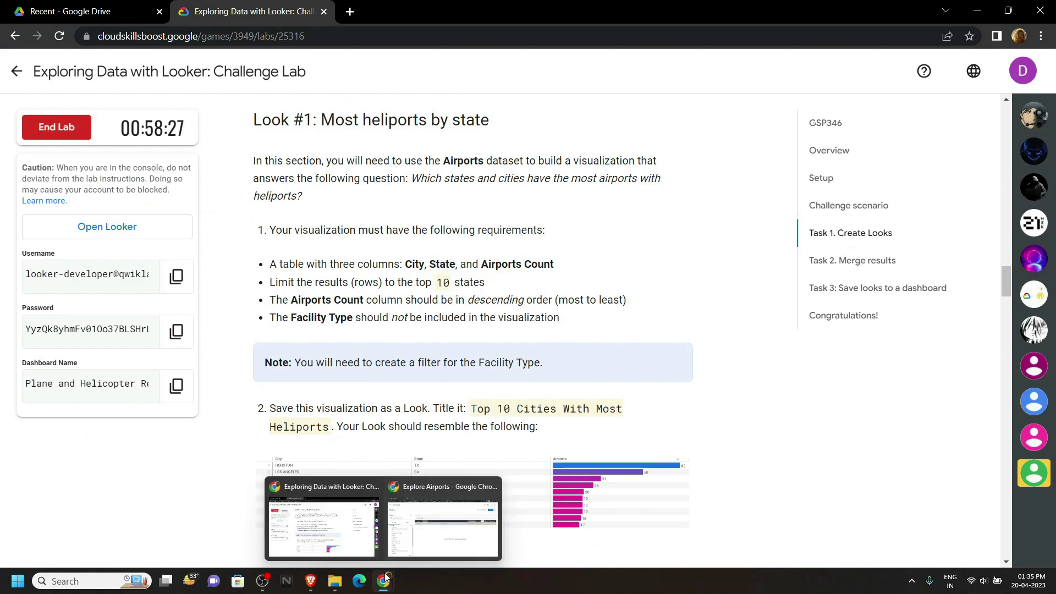
{"action": "left_click", "coordinate": [411, 552]}
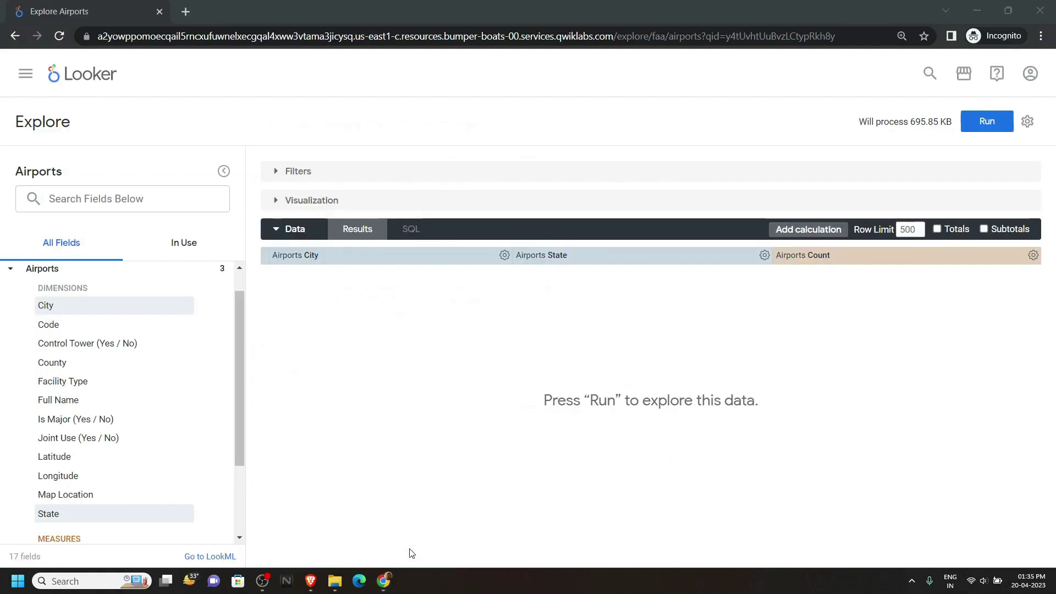
{"action": "left_click", "coordinate": [917, 228]}
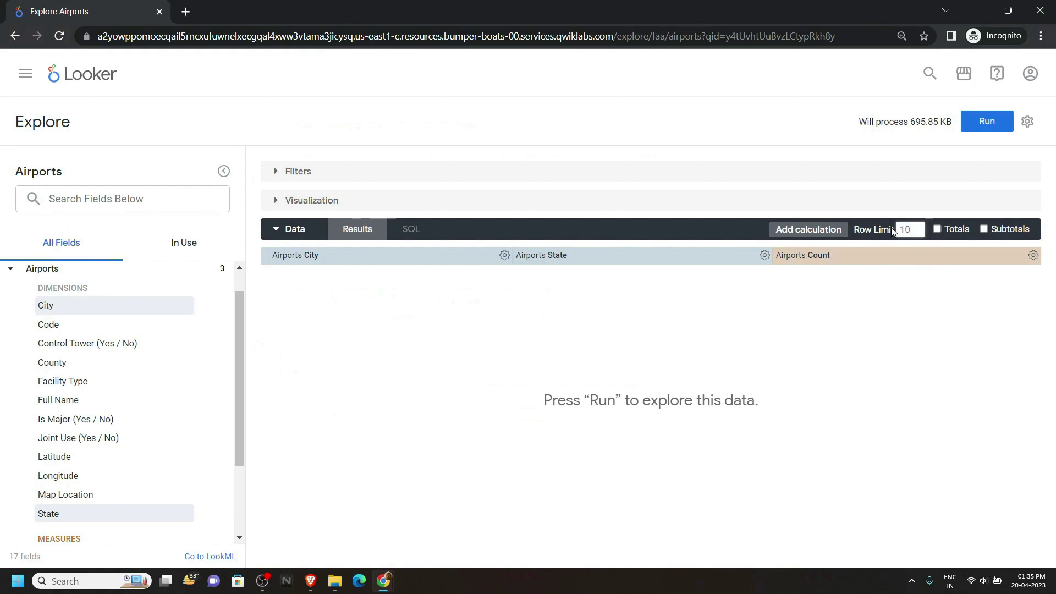
{"action": "left_click", "coordinate": [850, 388]}
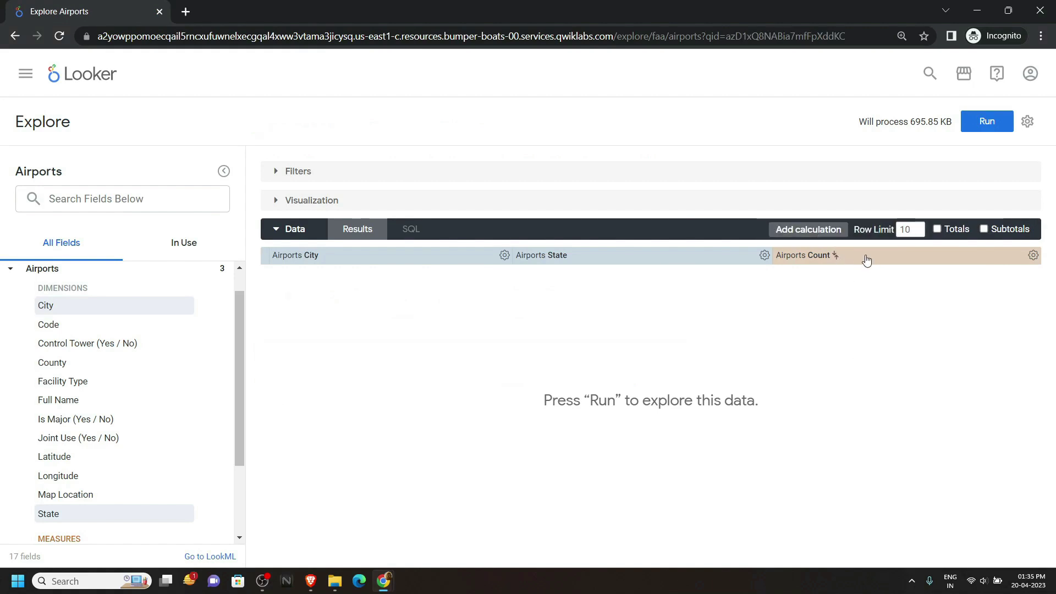
Sort the query by Airports Count in descending order.
{"action": "scroll", "coordinate": [866, 262], "scroll_direction": "up", "scroll_amount": 5}
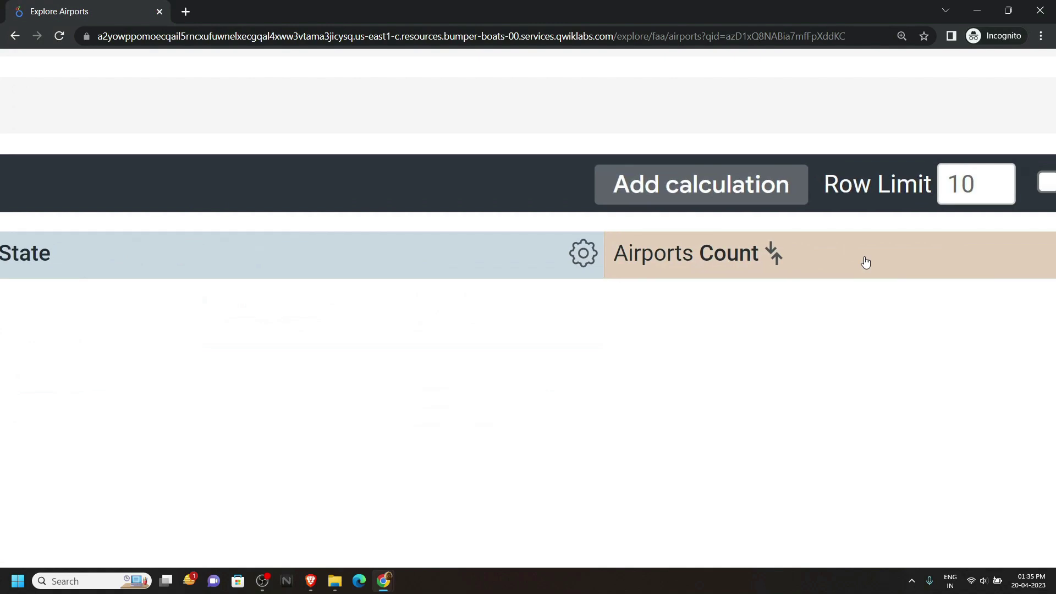
{"action": "left_click", "coordinate": [694, 256]}
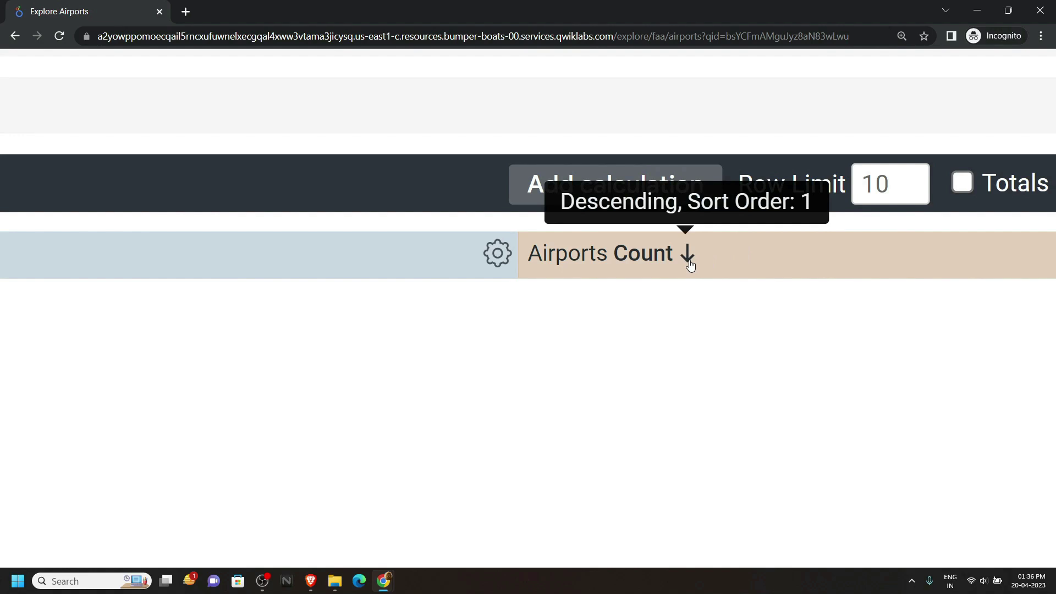
{"action": "scroll", "coordinate": [691, 266], "scroll_direction": "down", "scroll_amount": 5}
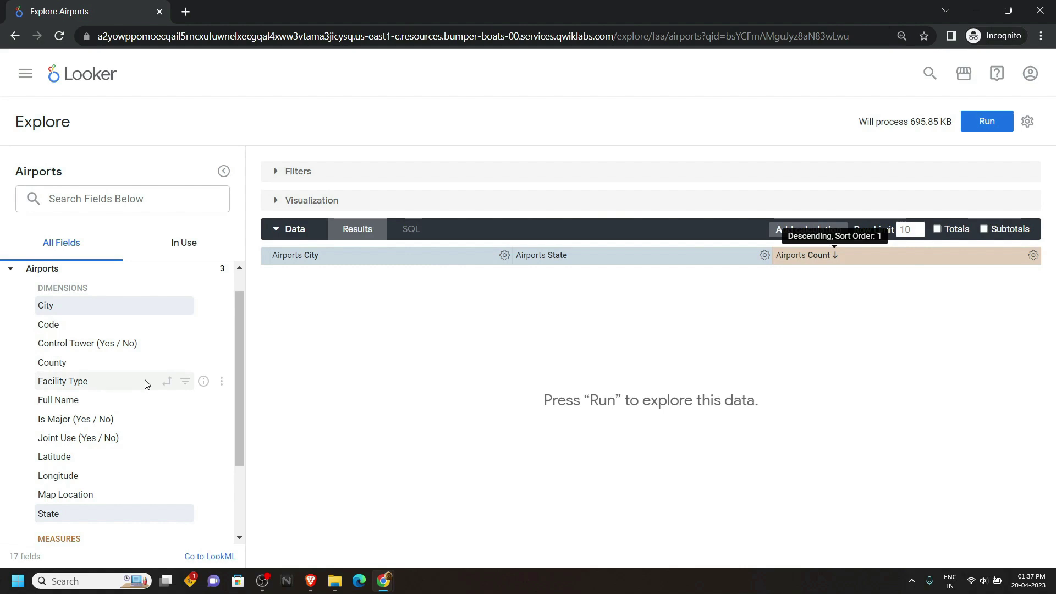
Filter the query to airports whose Facility Type is equal to HELIPORT.
{"action": "left_click", "coordinate": [185, 382]}
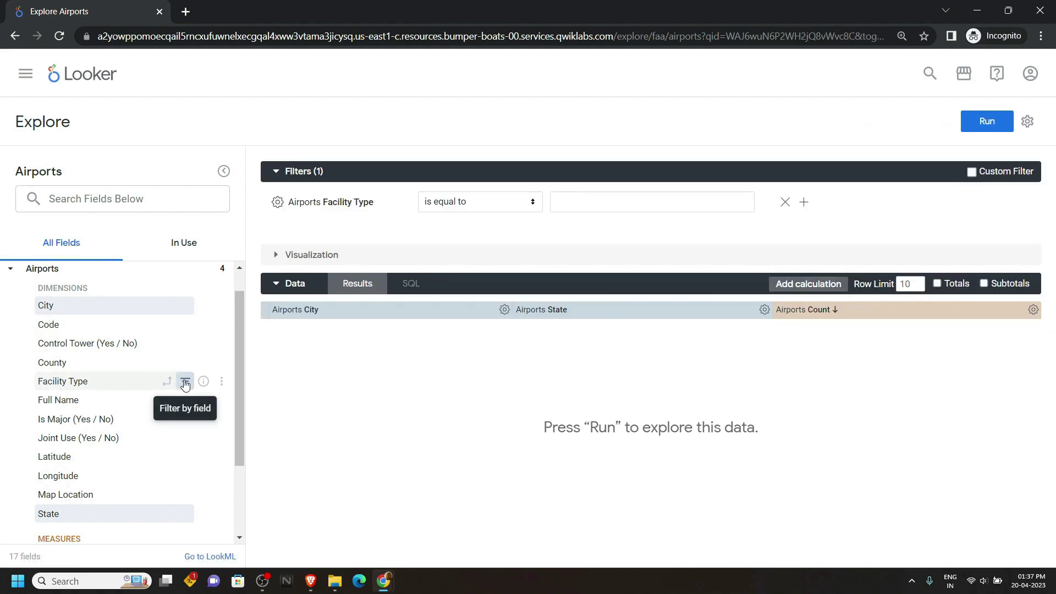
{"action": "left_click", "coordinate": [595, 208]}
{"action": "type", "text": "HE"}
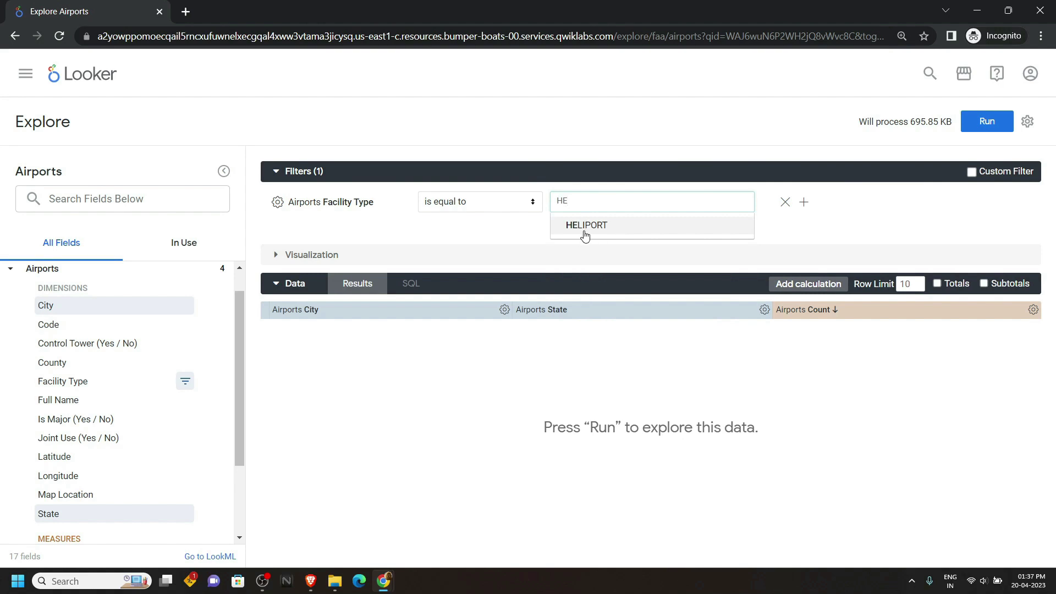
{"action": "left_click", "coordinate": [613, 230]}
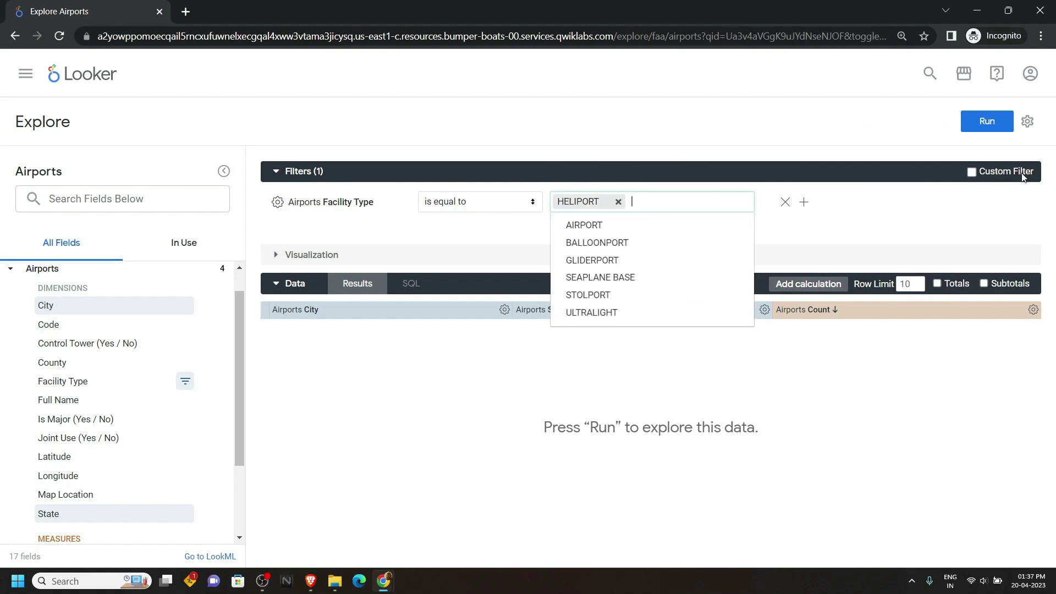
Run the heliport query and display its results as a table visualization.
{"action": "left_click", "coordinate": [997, 135]}
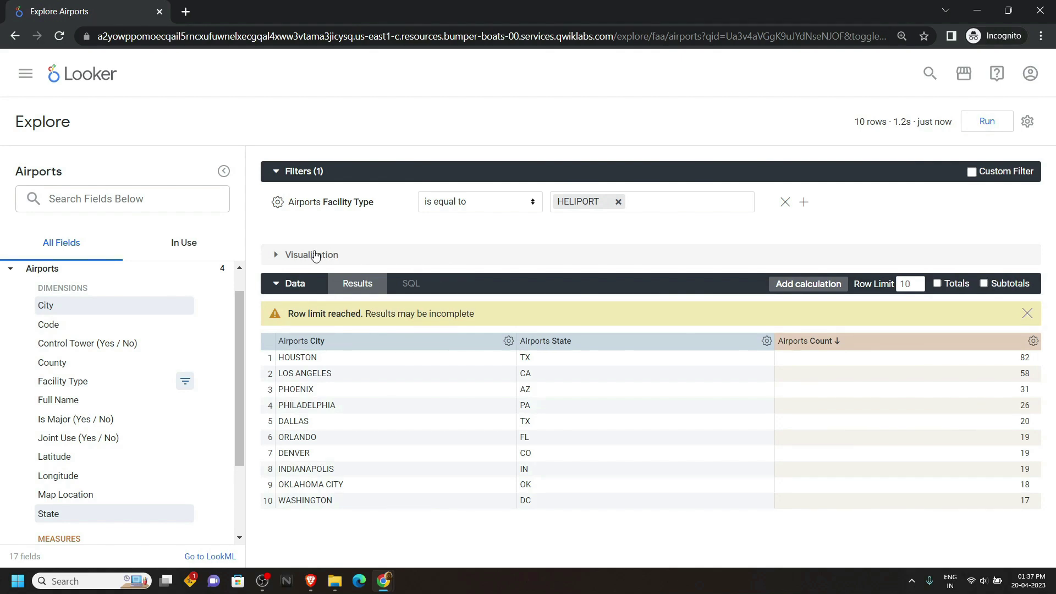
{"action": "left_click", "coordinate": [315, 256]}
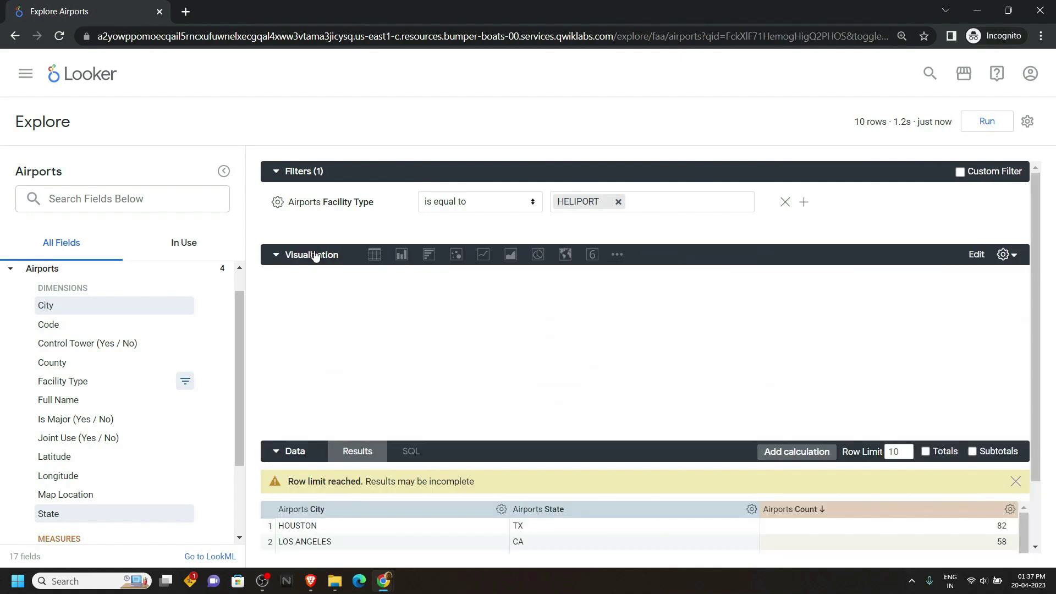
{"action": "left_click", "coordinate": [374, 256]}
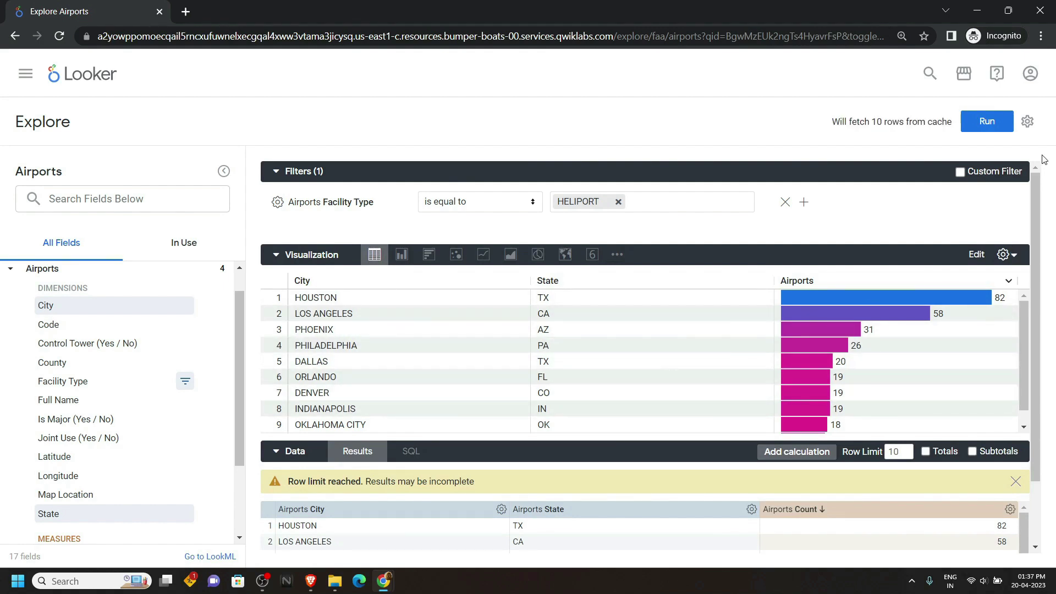
Save the heliport query as a Look titled "Top 10 Cities With Most Heliports", copying the title from the lab instructions.
{"action": "left_click", "coordinate": [1028, 121]}
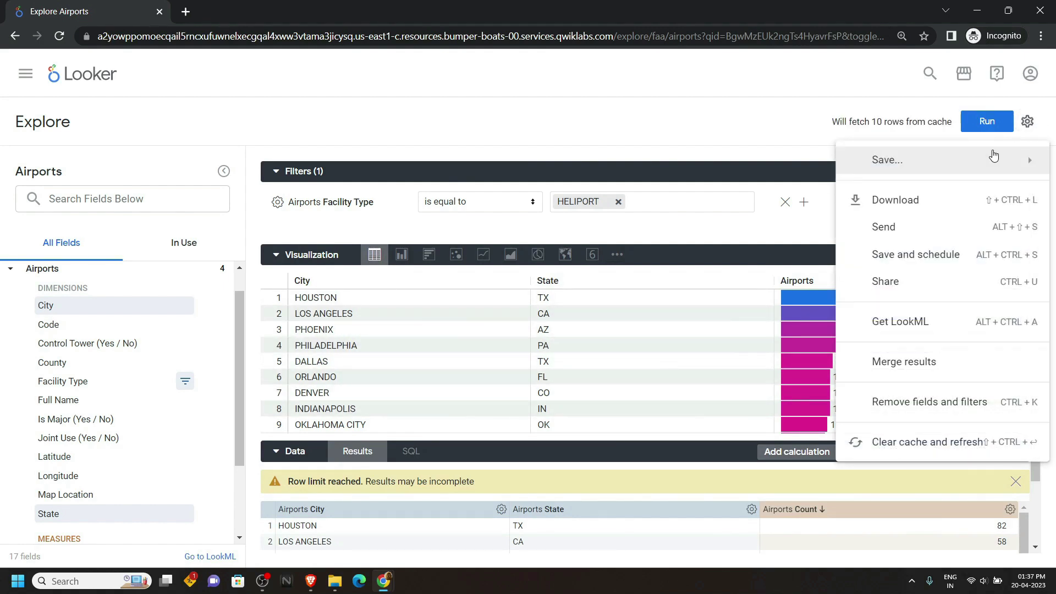
{"action": "mouse_move", "coordinate": [1009, 159]}
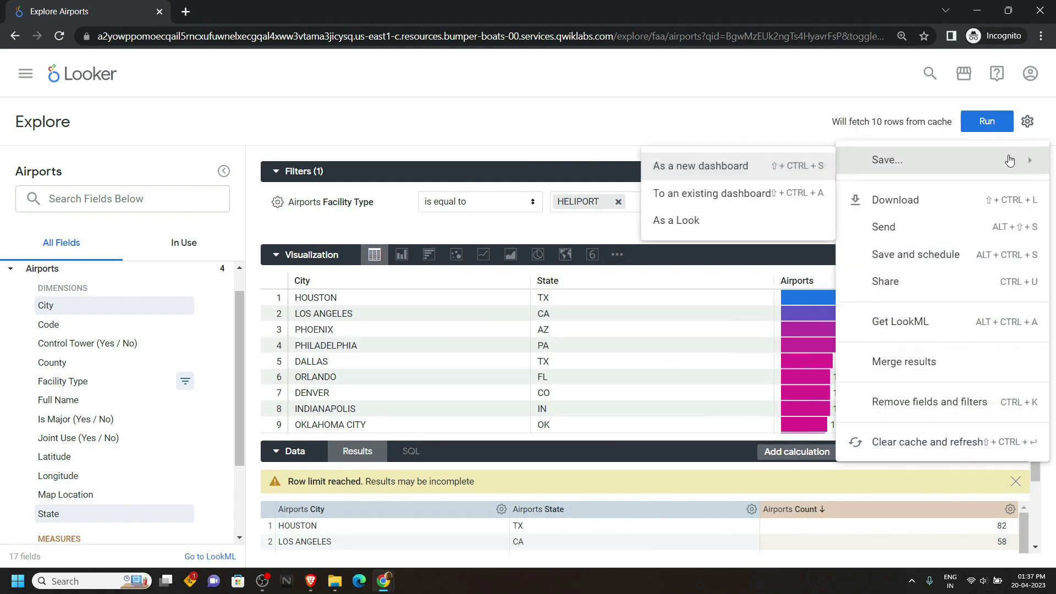
{"action": "left_click", "coordinate": [709, 223]}
{"action": "mouse_move", "coordinate": [379, 591]}
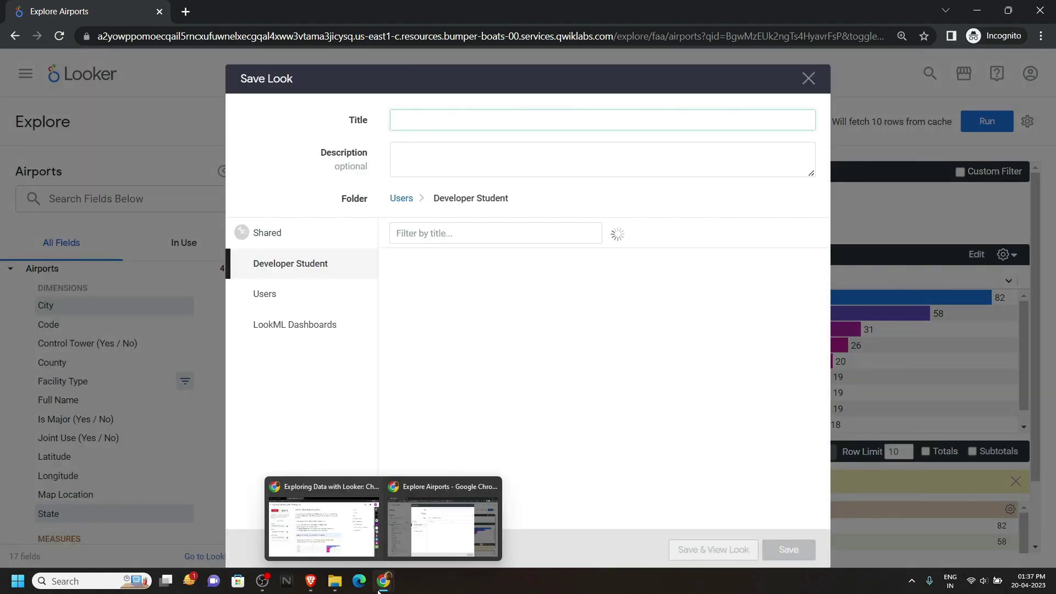
{"action": "left_click", "coordinate": [322, 519]}
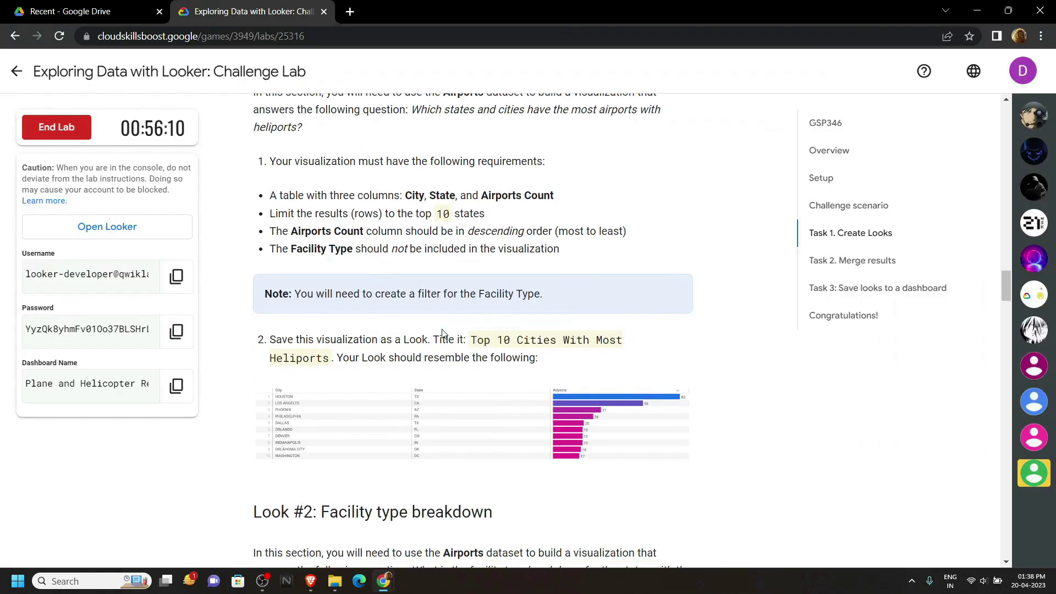
{"action": "left_click_drag", "start_coordinate": [470, 340], "coordinate": [330, 358]}
{"action": "key", "text": "ctrl+c"}
{"action": "mouse_move", "coordinate": [384, 581]}
{"action": "left_click", "coordinate": [448, 525]}
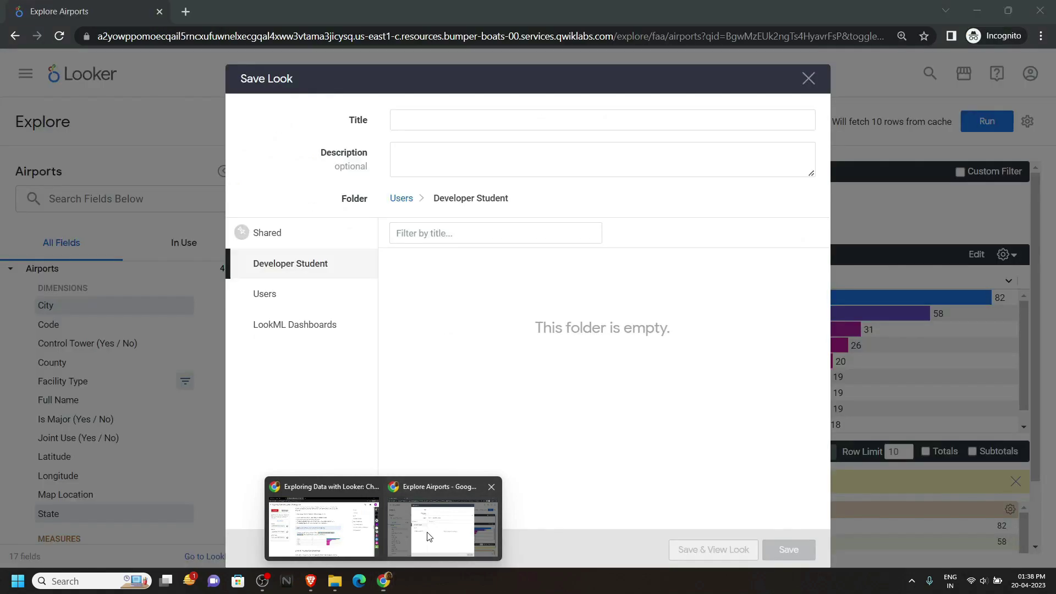
{"action": "key", "text": "ctrl+v"}
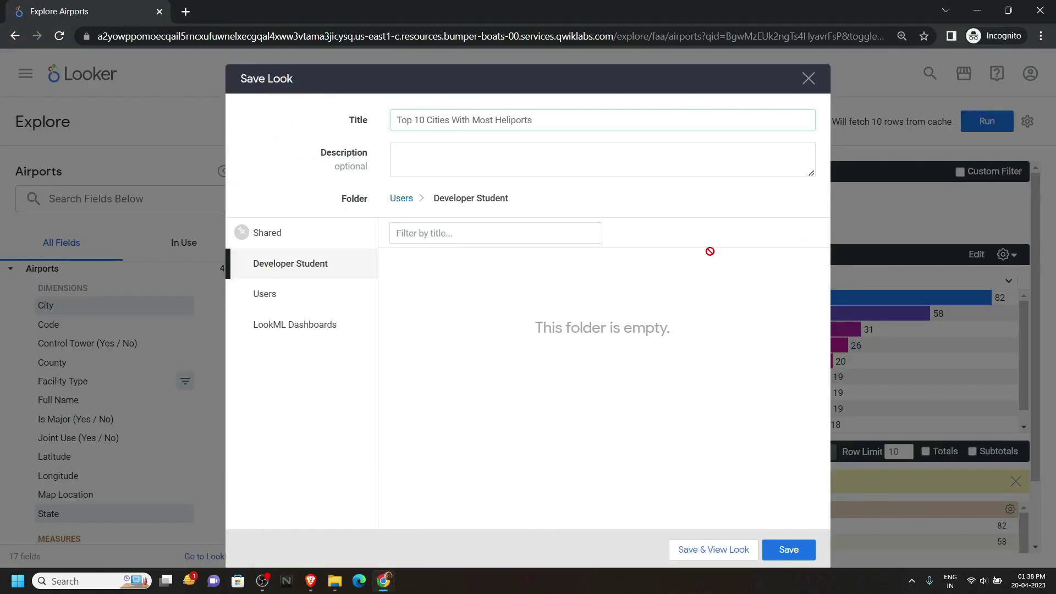
{"action": "left_click", "coordinate": [797, 547]}
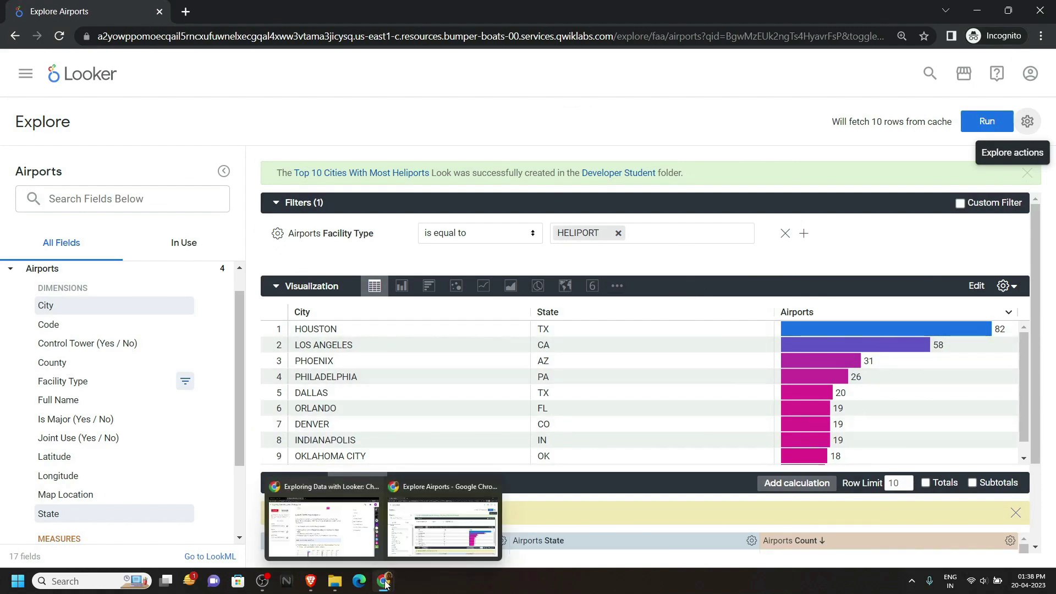
Check the lab instructions for the dataset and fields required for Look #2, the facility type breakdown.
{"action": "left_click", "coordinate": [325, 523]}
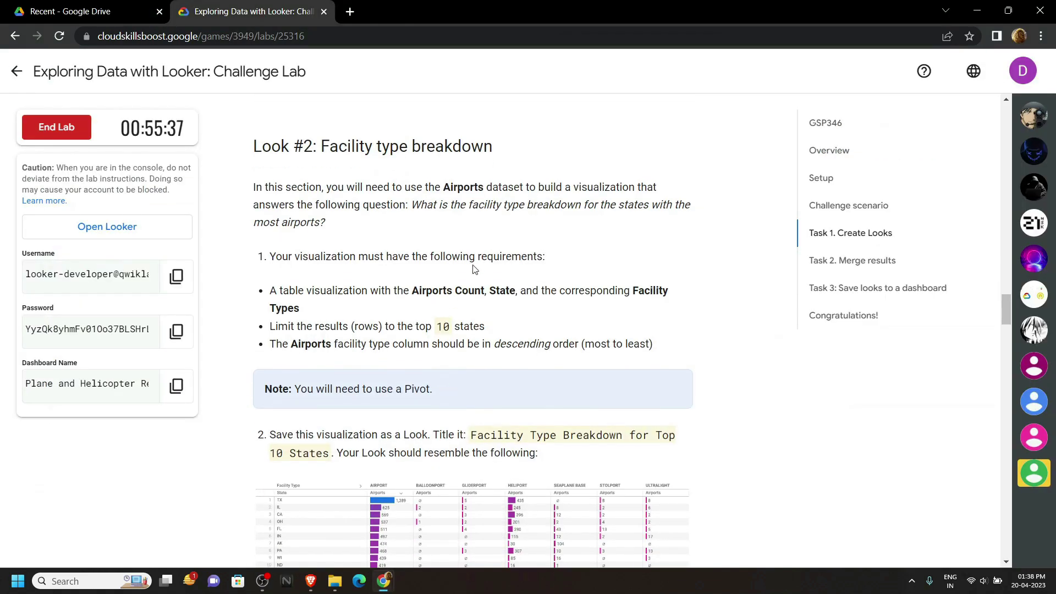
{"action": "left_click_drag", "start_coordinate": [450, 190], "coordinate": [524, 185]}
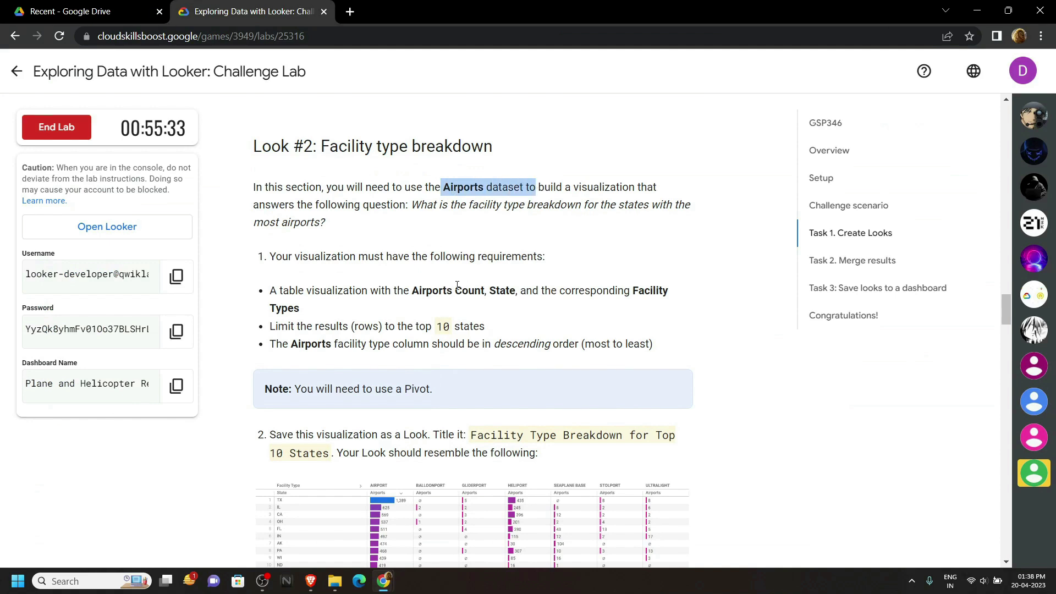
{"action": "left_click_drag", "start_coordinate": [456, 290], "coordinate": [510, 289]}
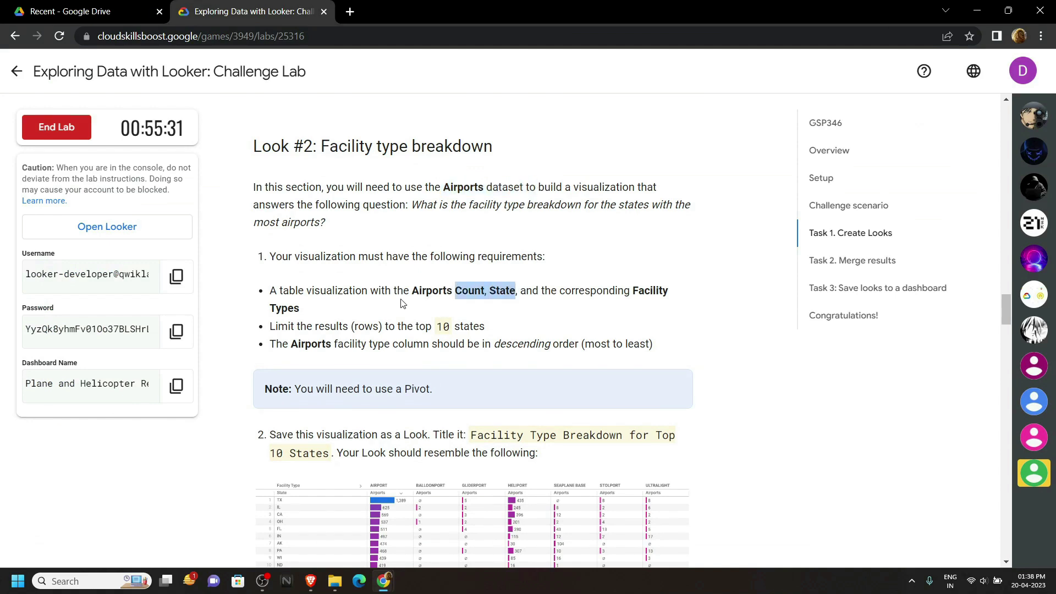
Return to Looker's home page and start a new Explore on the FAA Airports dataset.
{"action": "mouse_move", "coordinate": [384, 581]}
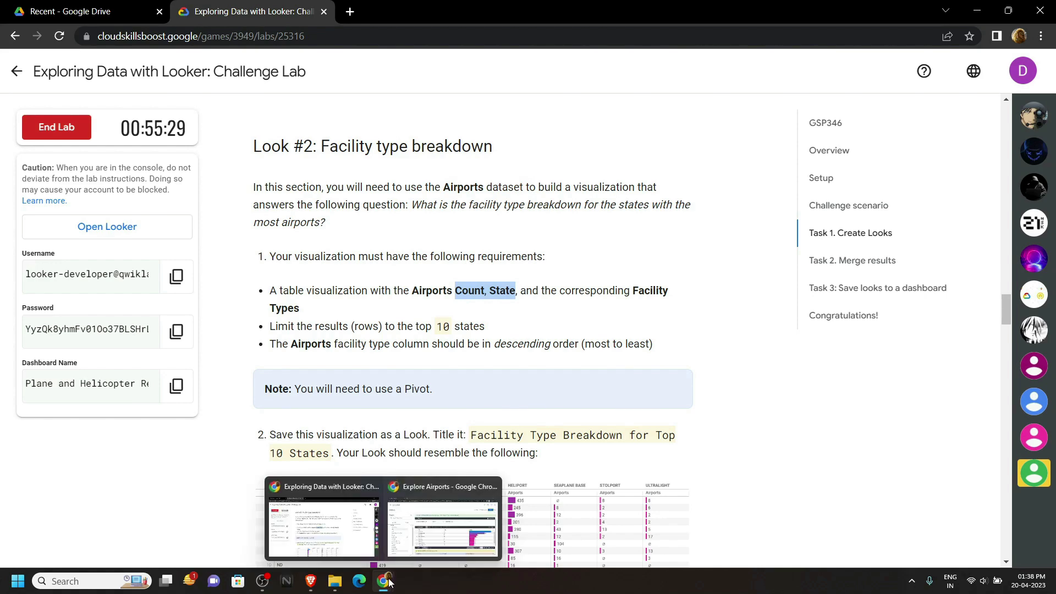
{"action": "left_click", "coordinate": [440, 523]}
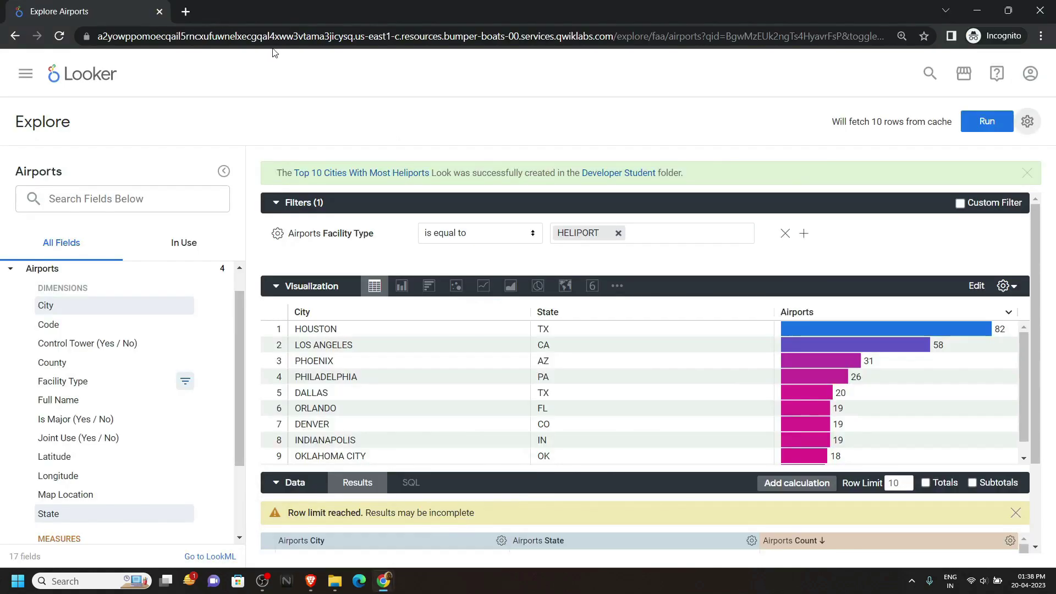
{"action": "left_click", "coordinate": [106, 75]}
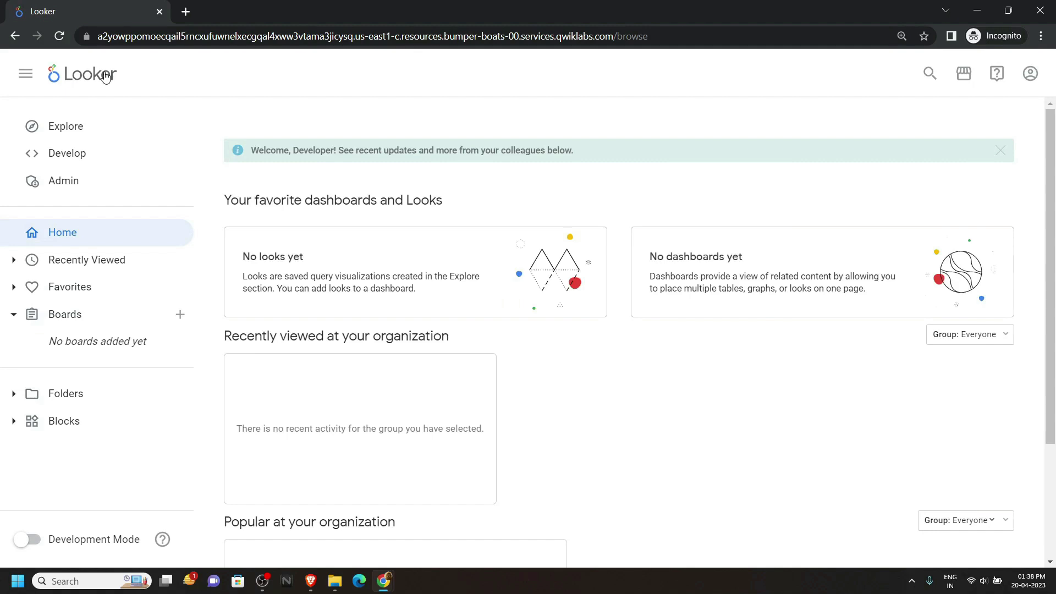
{"action": "left_click", "coordinate": [94, 126]}
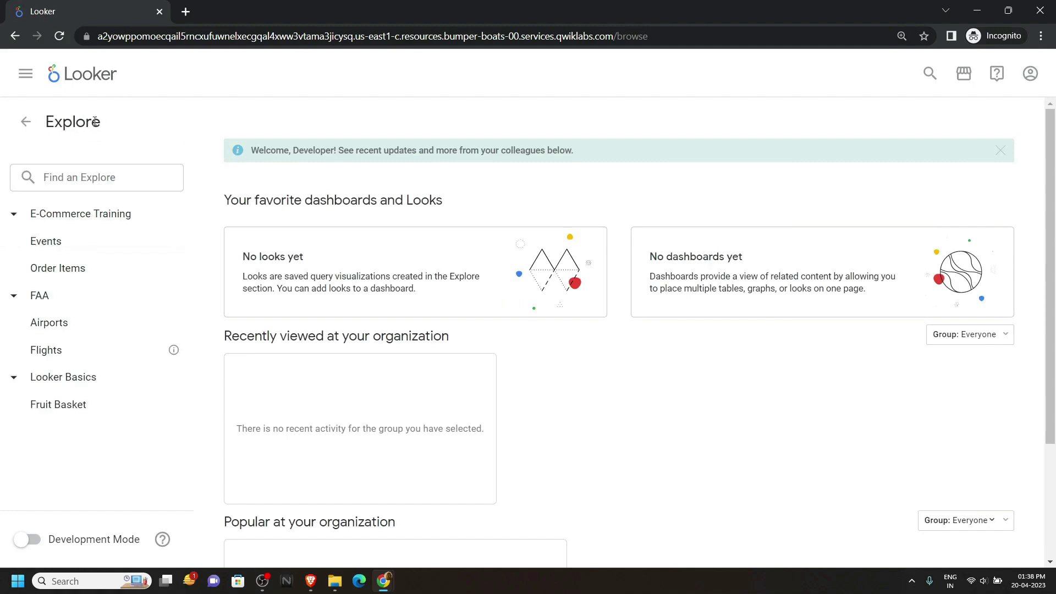
{"action": "left_click", "coordinate": [76, 329]}
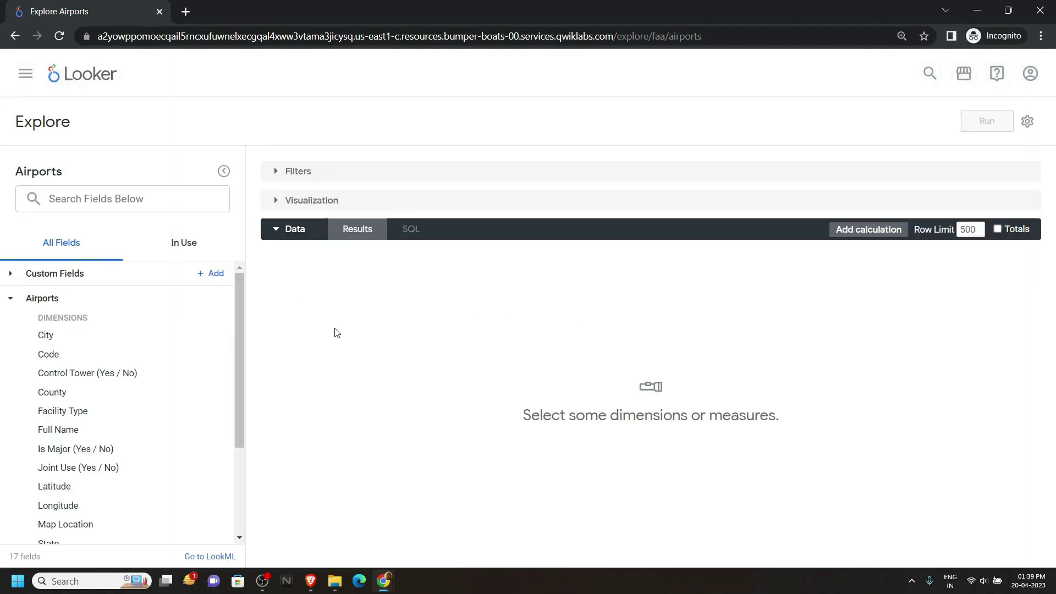
Add the Airports Count measure and the State and Facility Type dimensions to the query.
{"action": "scroll", "coordinate": [104, 405], "scroll_direction": "down", "scroll_amount": 3}
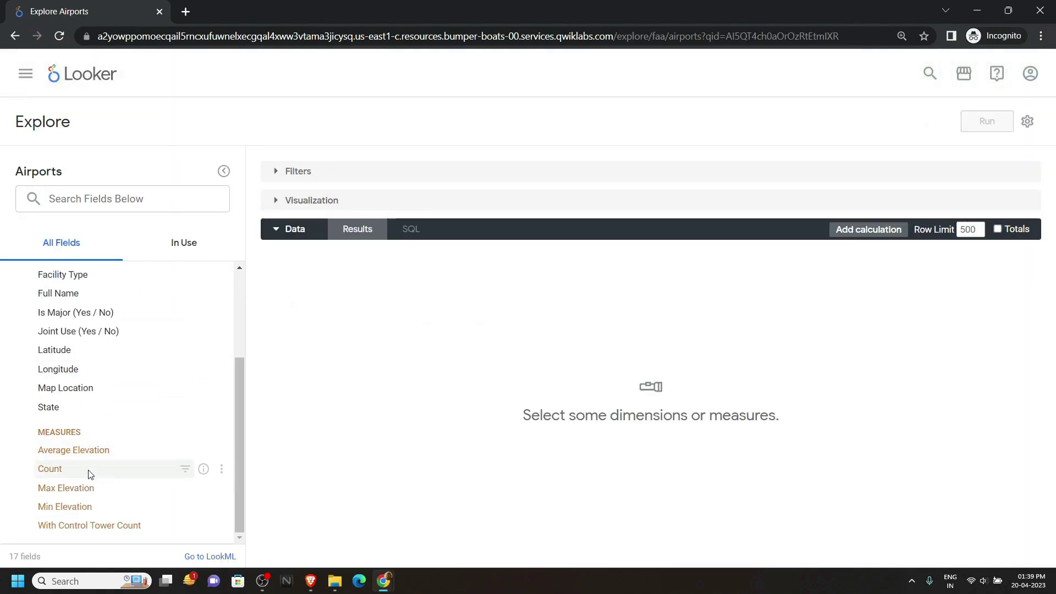
{"action": "left_click", "coordinate": [90, 469]}
{"action": "scroll", "coordinate": [92, 462], "scroll_direction": "up", "scroll_amount": 3}
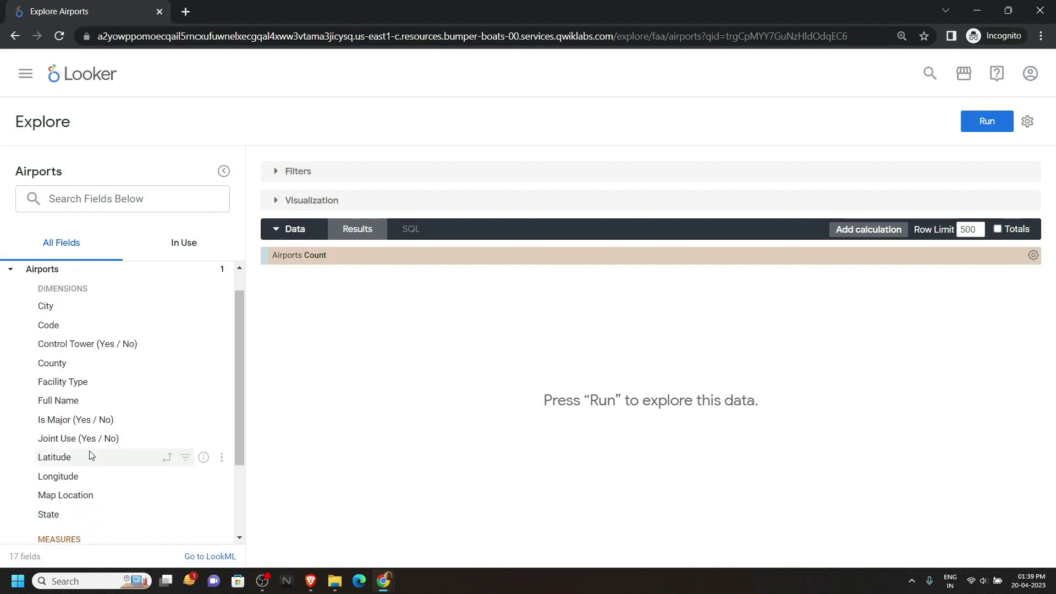
{"action": "left_click", "coordinate": [62, 516]}
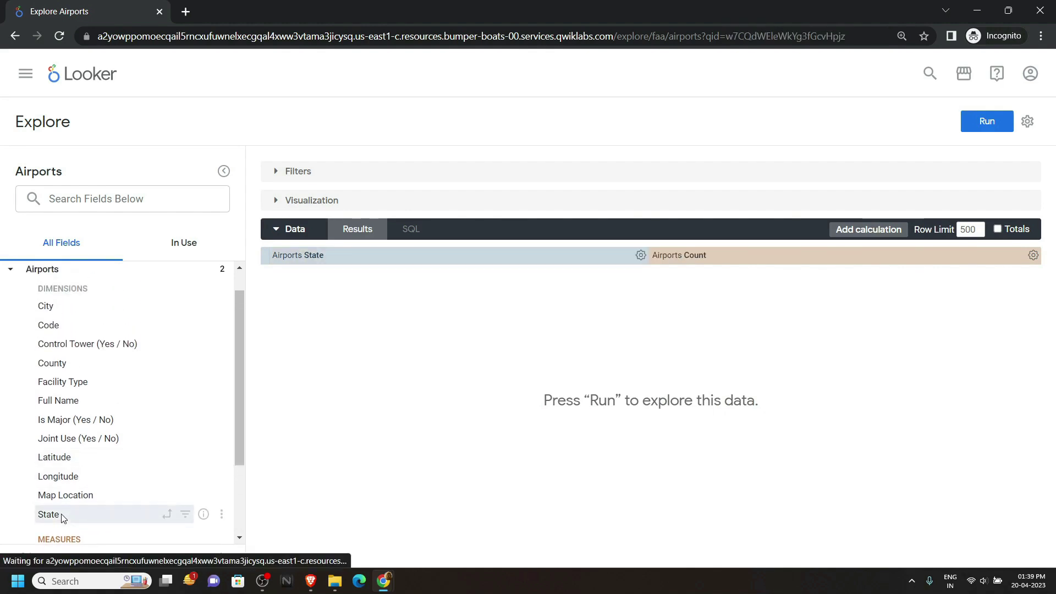
{"action": "left_click", "coordinate": [91, 385]}
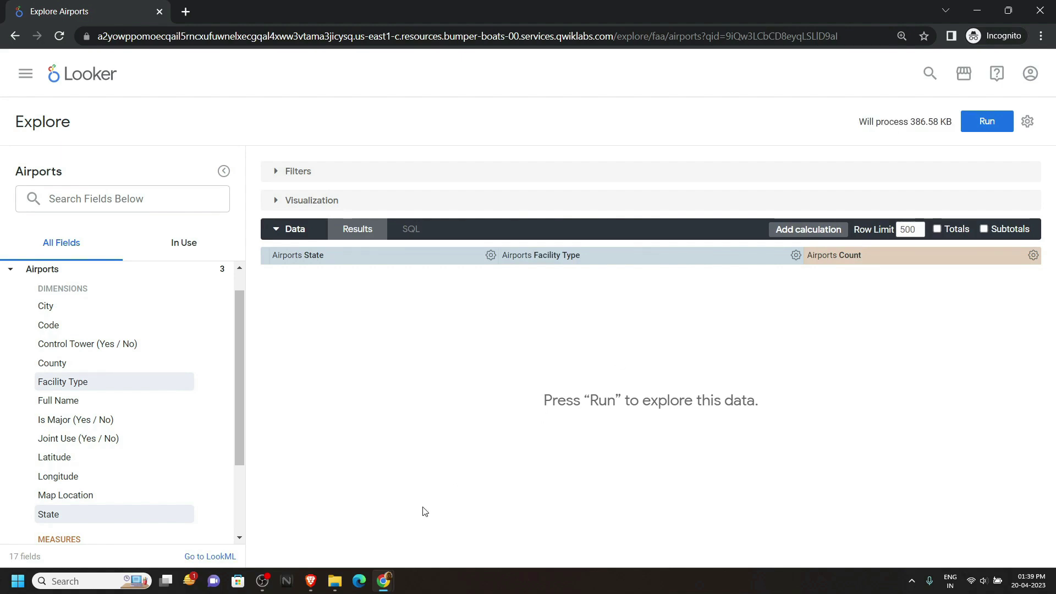
Check the row limit required for Look #2 in the lab instructions and set the Explore's row limit to 10.
{"action": "mouse_move", "coordinate": [395, 584]}
{"action": "left_click", "coordinate": [330, 528]}
{"action": "scroll", "coordinate": [461, 362], "scroll_direction": "down", "scroll_amount": 2}
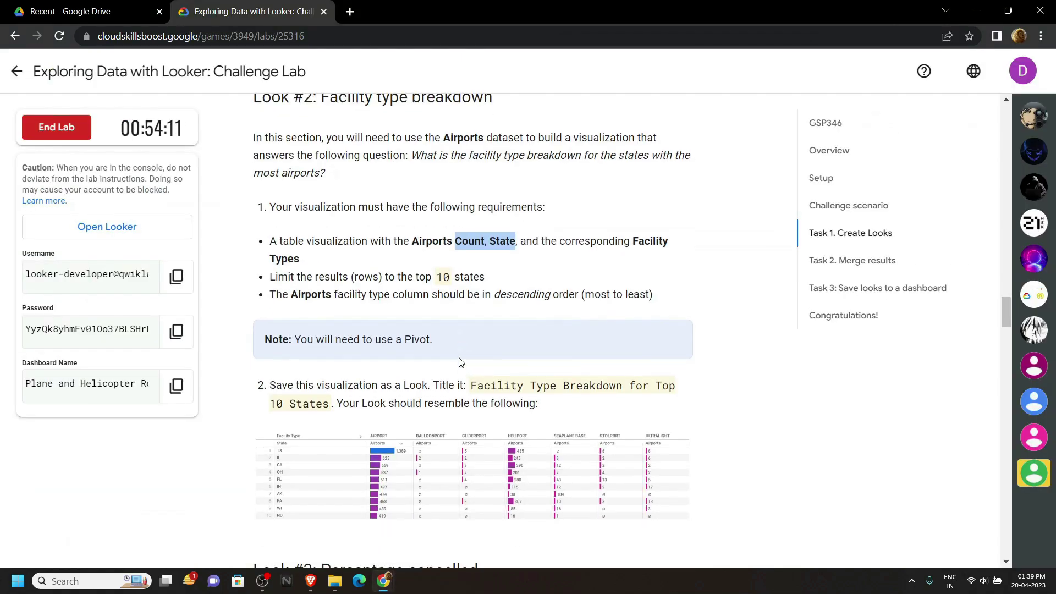
{"action": "left_click_drag", "start_coordinate": [436, 277], "coordinate": [462, 278]}
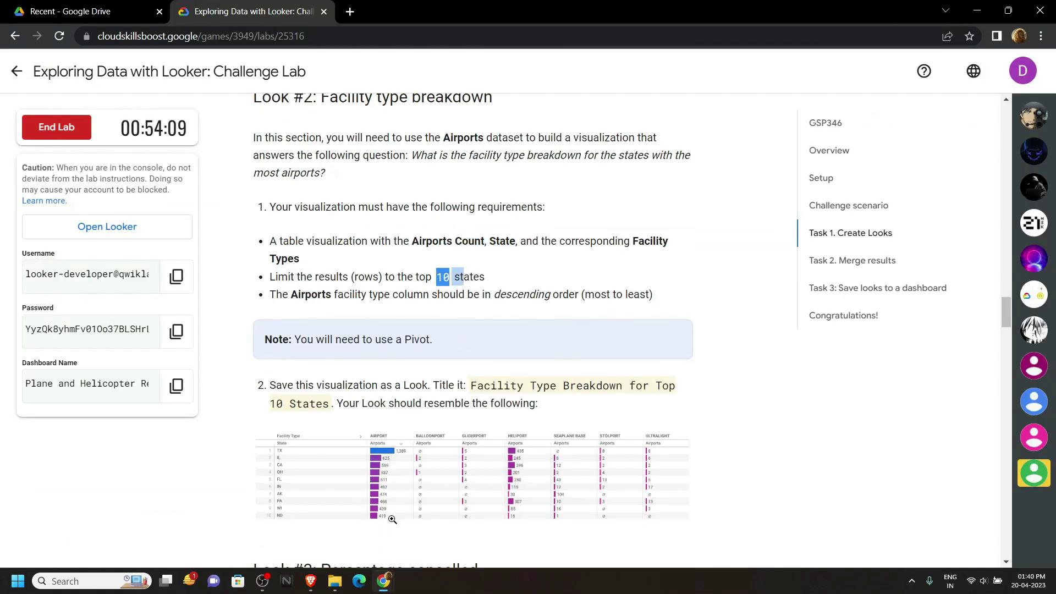
{"action": "mouse_move", "coordinate": [383, 581]}
{"action": "left_click", "coordinate": [444, 522]}
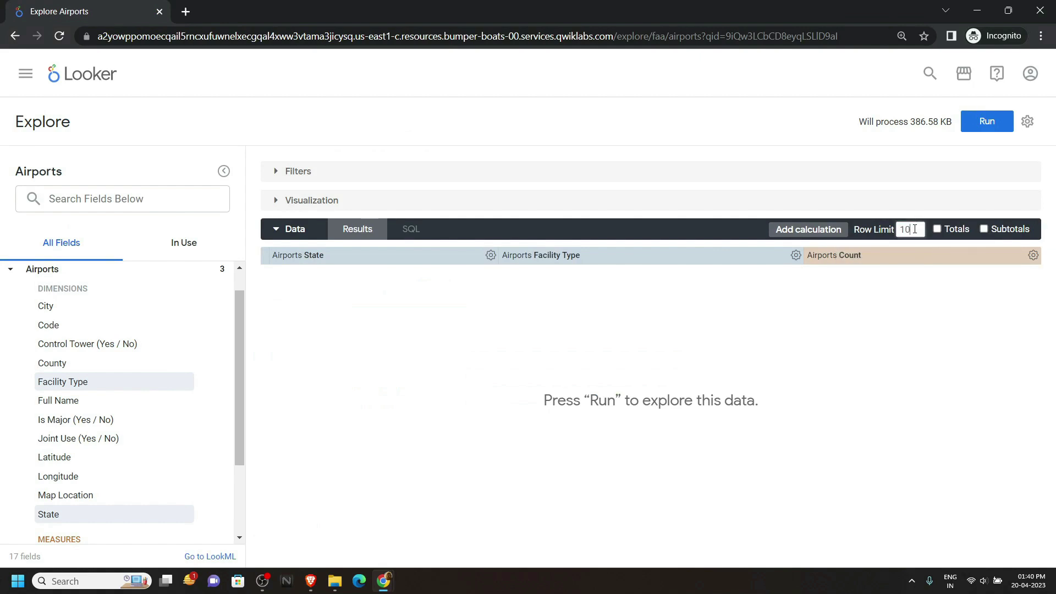
{"action": "left_click", "coordinate": [643, 337]}
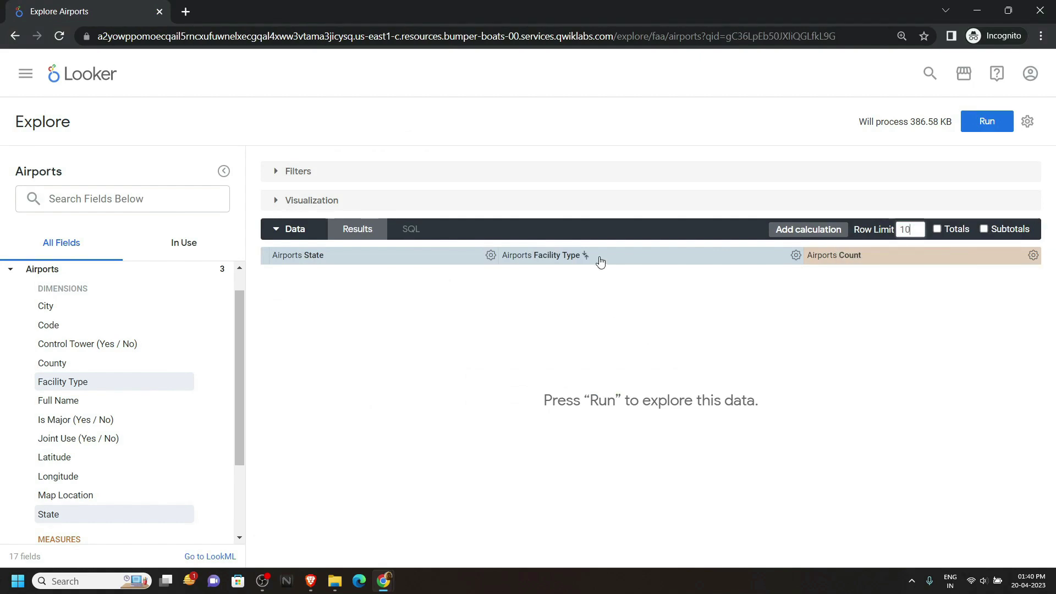
Sort the query by Facility Type in descending order.
{"action": "scroll", "coordinate": [600, 262], "scroll_direction": "up", "scroll_amount": 5}
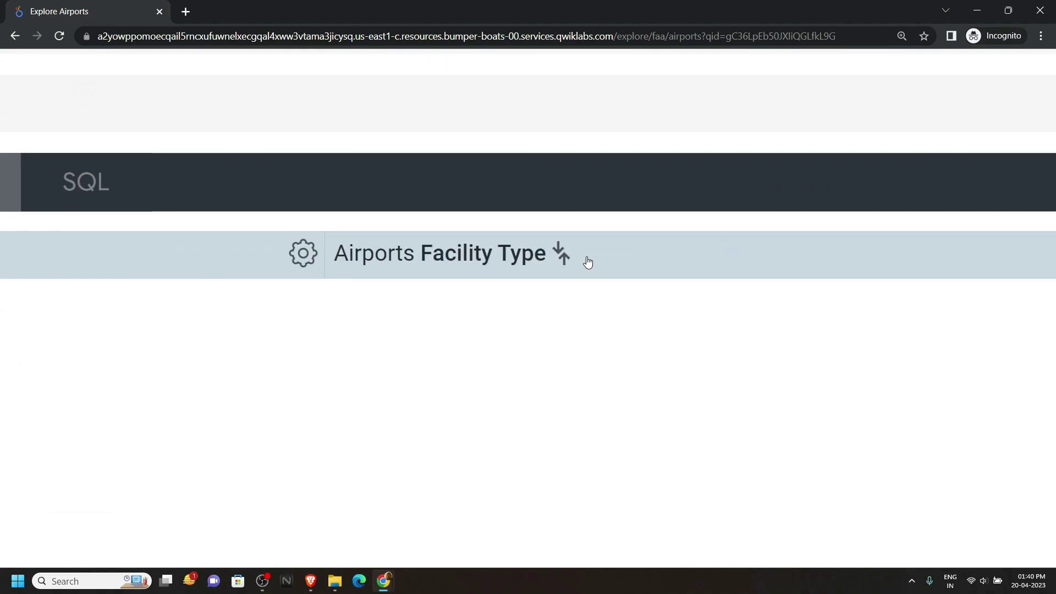
{"action": "left_click", "coordinate": [563, 261]}
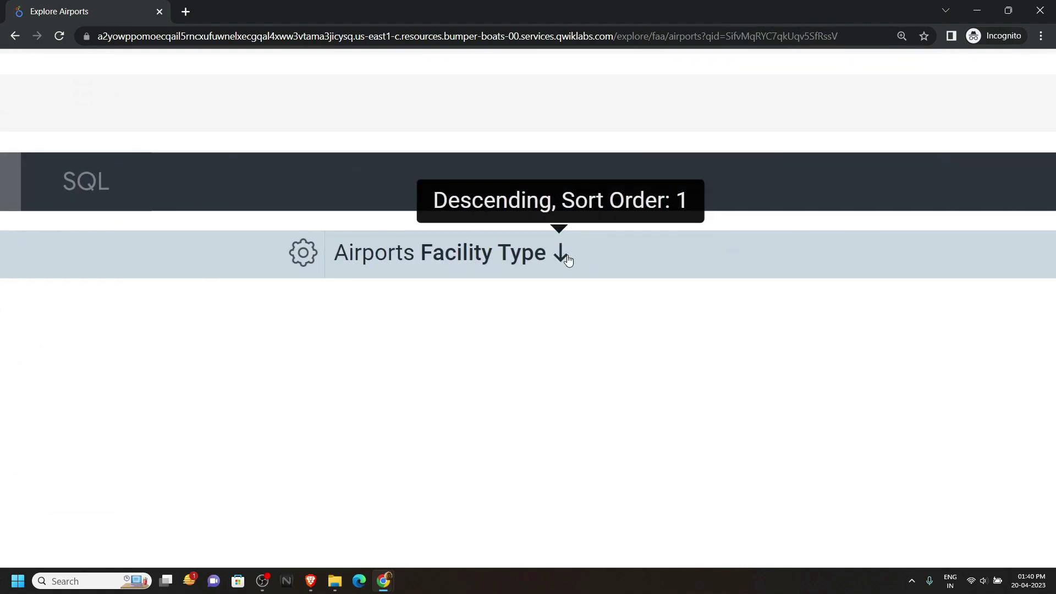
{"action": "scroll", "coordinate": [569, 260], "scroll_direction": "down", "scroll_amount": 5}
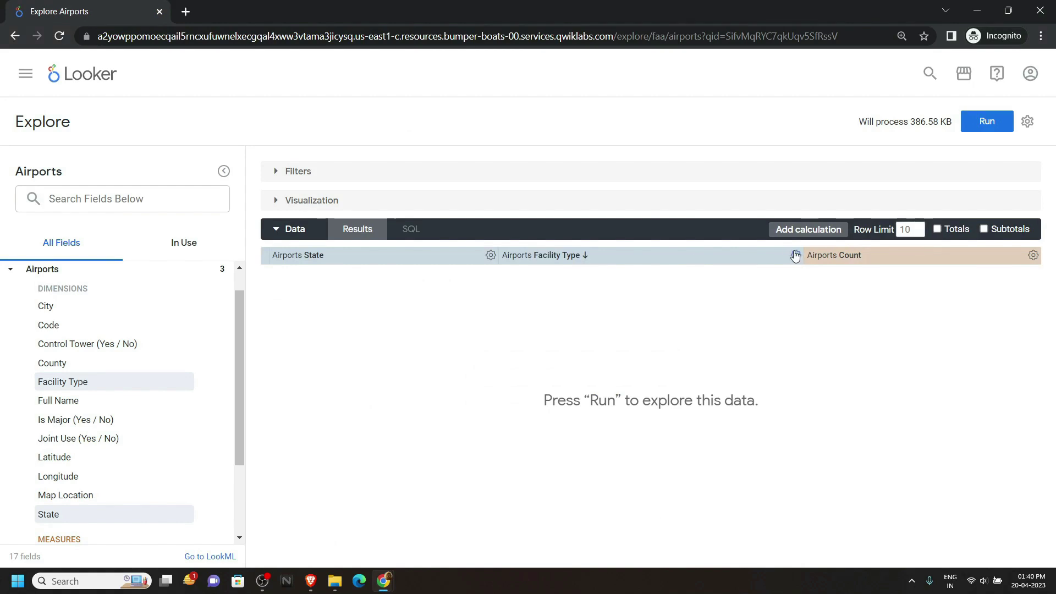
Pivot the query by Facility Type and set its pivot sort order to ascending.
{"action": "left_click", "coordinate": [796, 255]}
{"action": "left_click", "coordinate": [732, 319]}
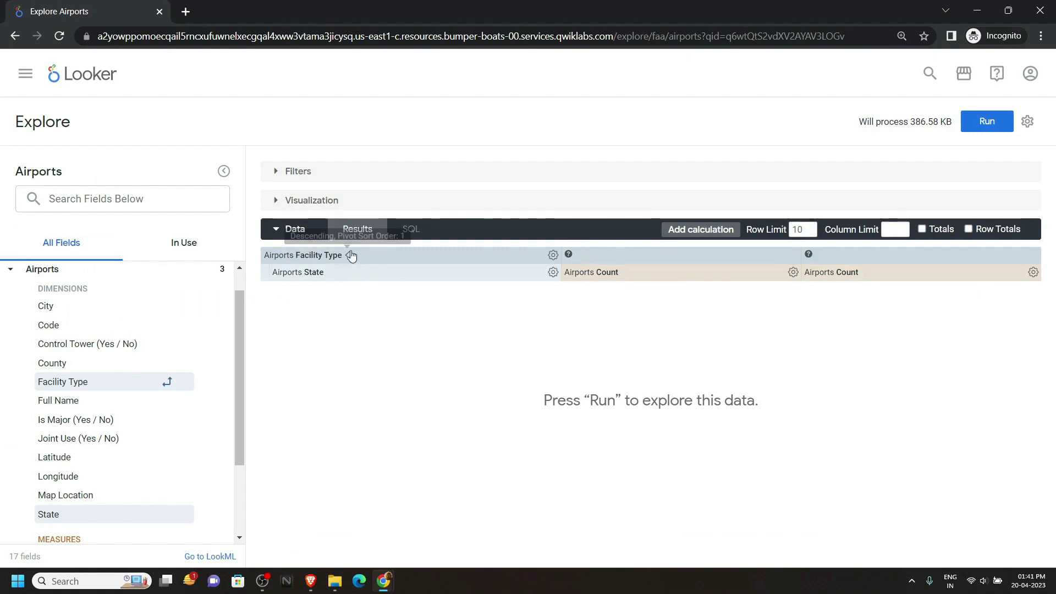
{"action": "scroll", "coordinate": [348, 256], "scroll_direction": "up", "scroll_amount": 5}
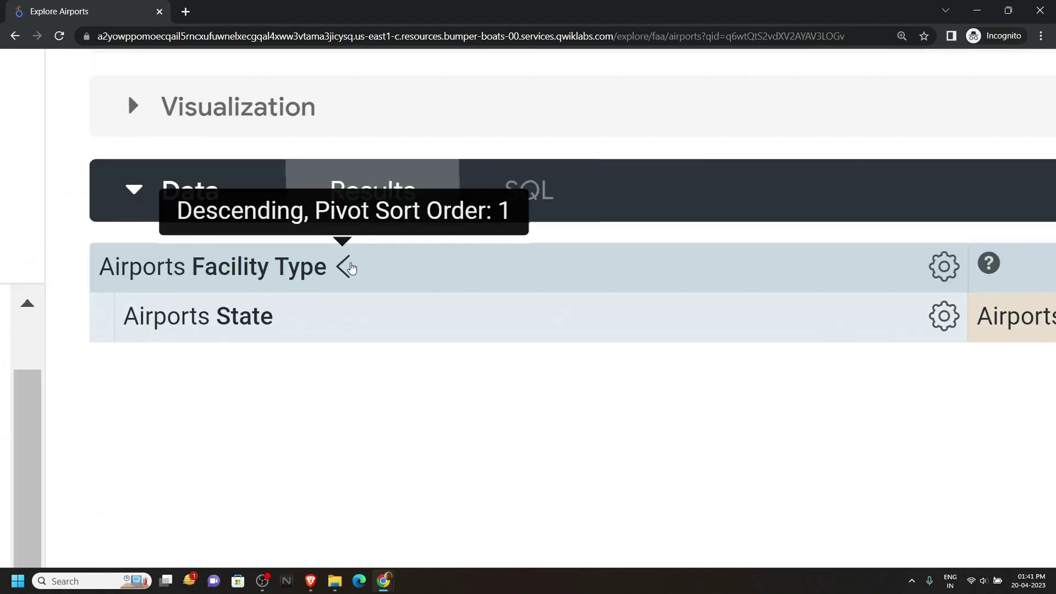
{"action": "left_click", "coordinate": [344, 269]}
{"action": "scroll", "coordinate": [351, 269], "scroll_direction": "down", "scroll_amount": 5}
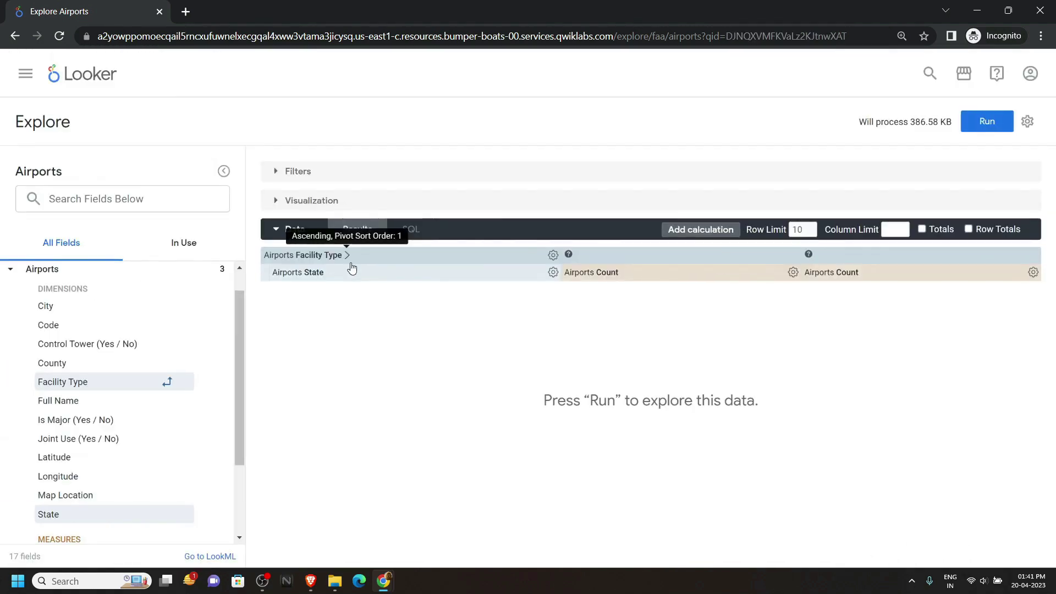
Run the pivoted facility type query and display its results as a table visualization.
{"action": "left_click", "coordinate": [984, 124]}
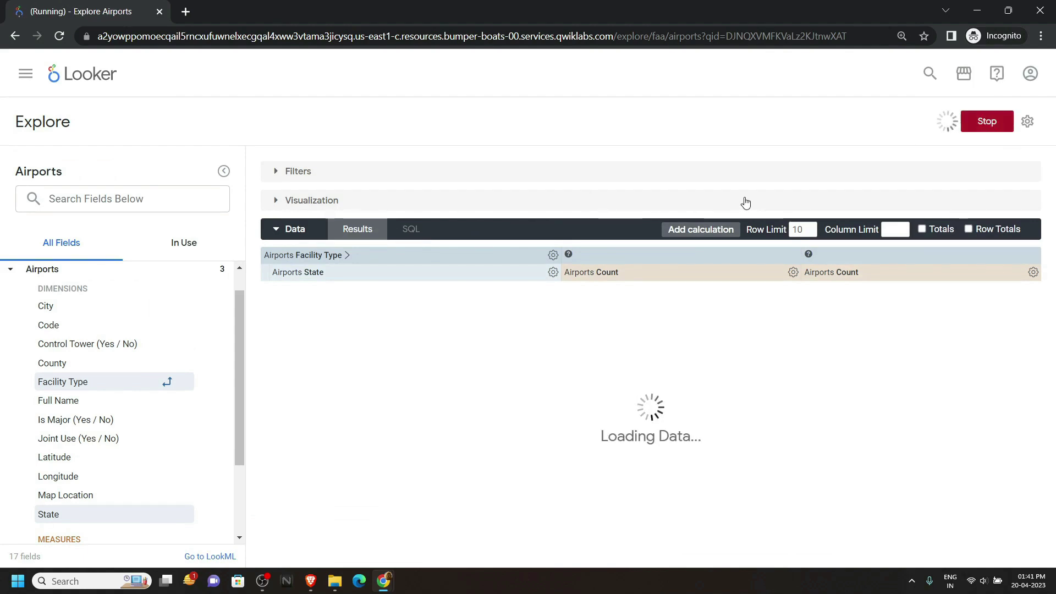
{"action": "left_click", "coordinate": [331, 201]}
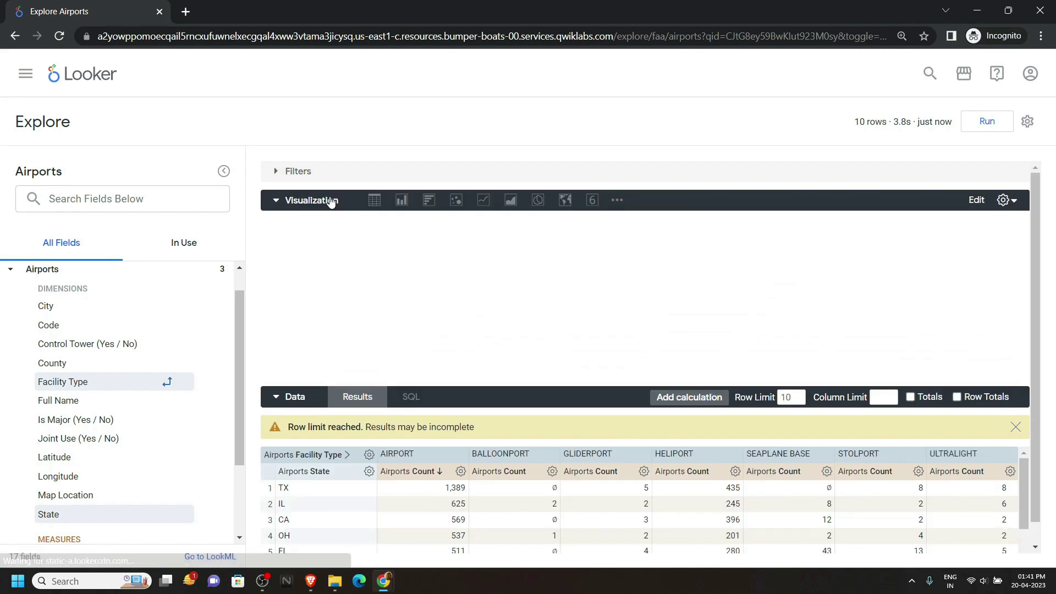
{"action": "left_click", "coordinate": [376, 201]}
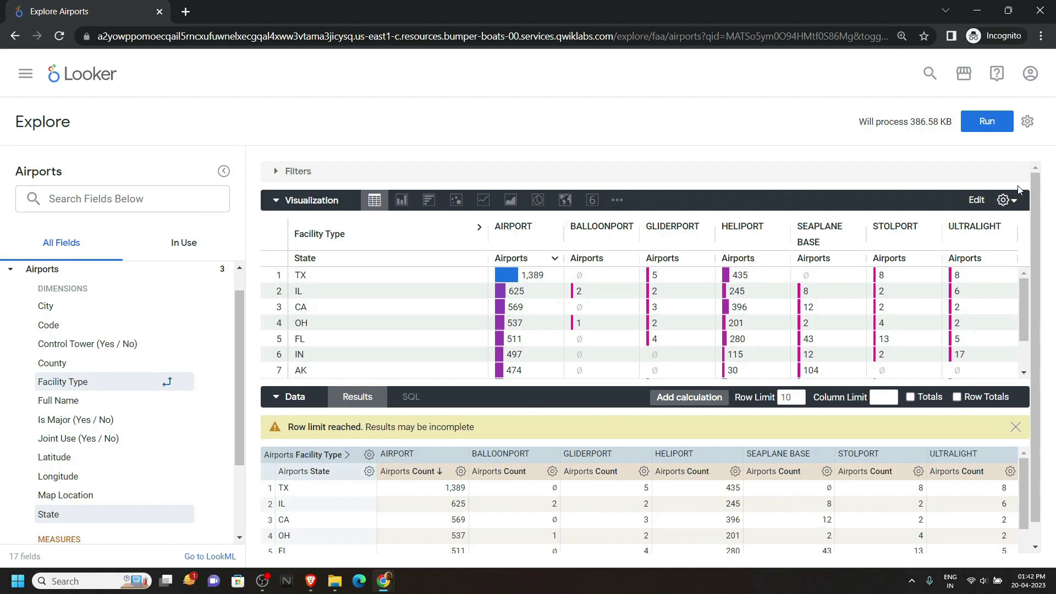
Save the pivoted query as a Look titled Facility Type Breakdown for Top 10 States, copying the title from the lab instructions.
{"action": "mouse_move", "coordinate": [971, 161]}
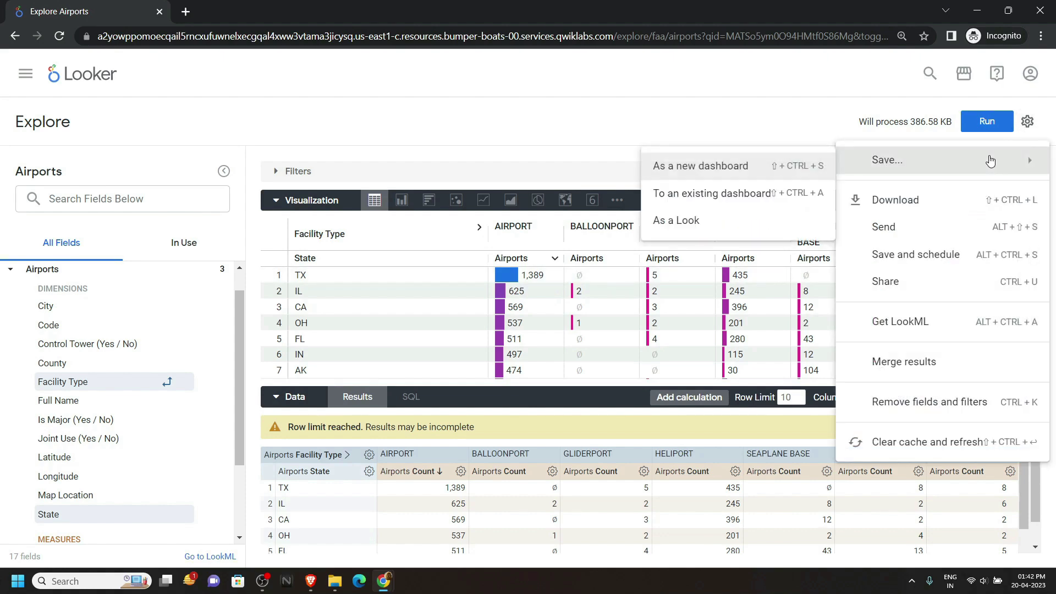
{"action": "left_click", "coordinate": [709, 224]}
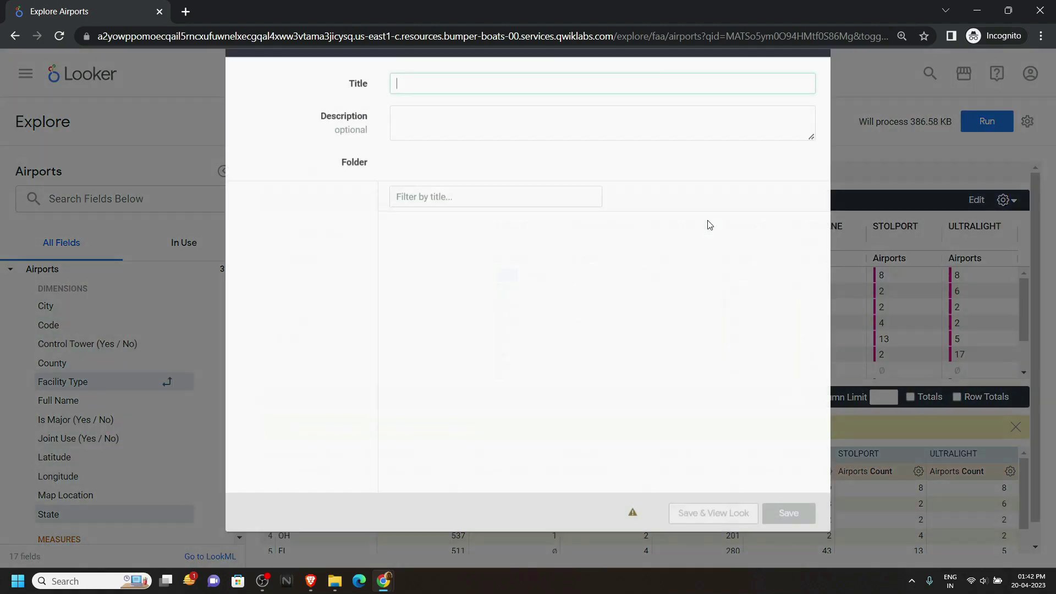
{"action": "mouse_move", "coordinate": [388, 580]}
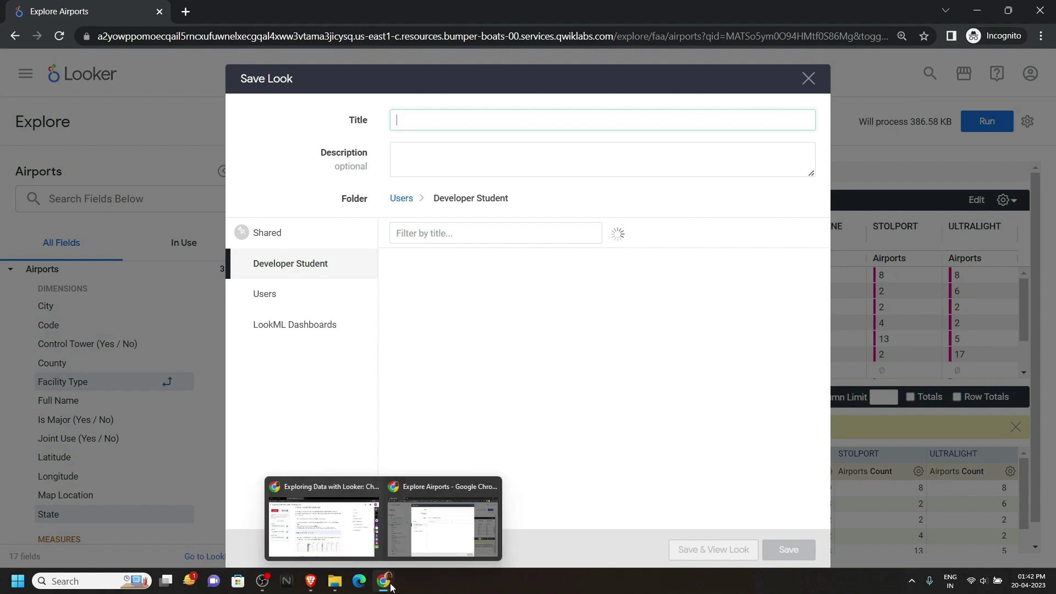
{"action": "left_click", "coordinate": [323, 514]}
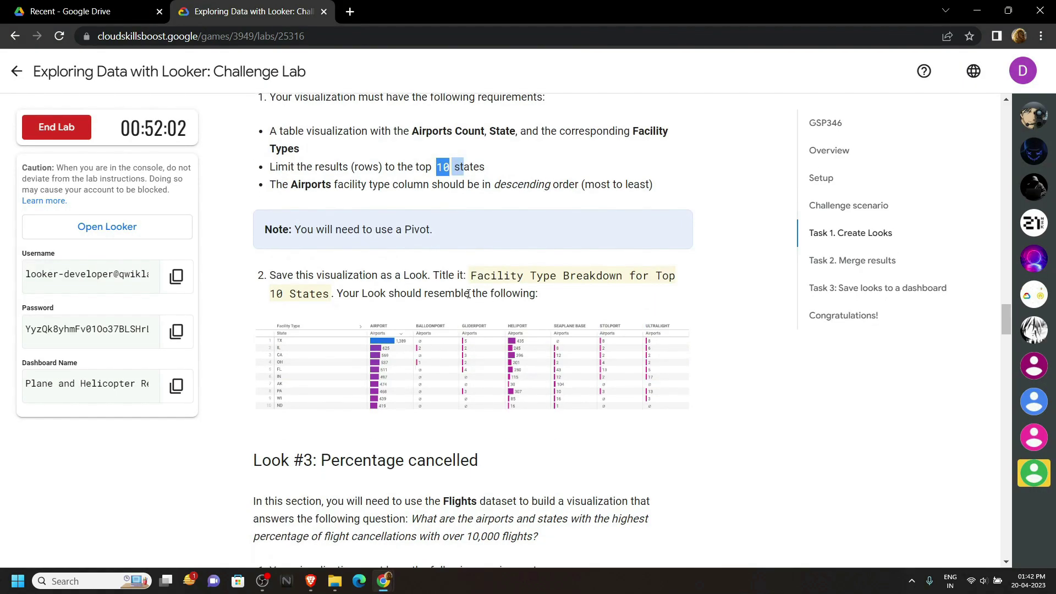
{"action": "left_click_drag", "start_coordinate": [472, 279], "coordinate": [329, 297]}
{"action": "key", "text": "ctrl+c"}
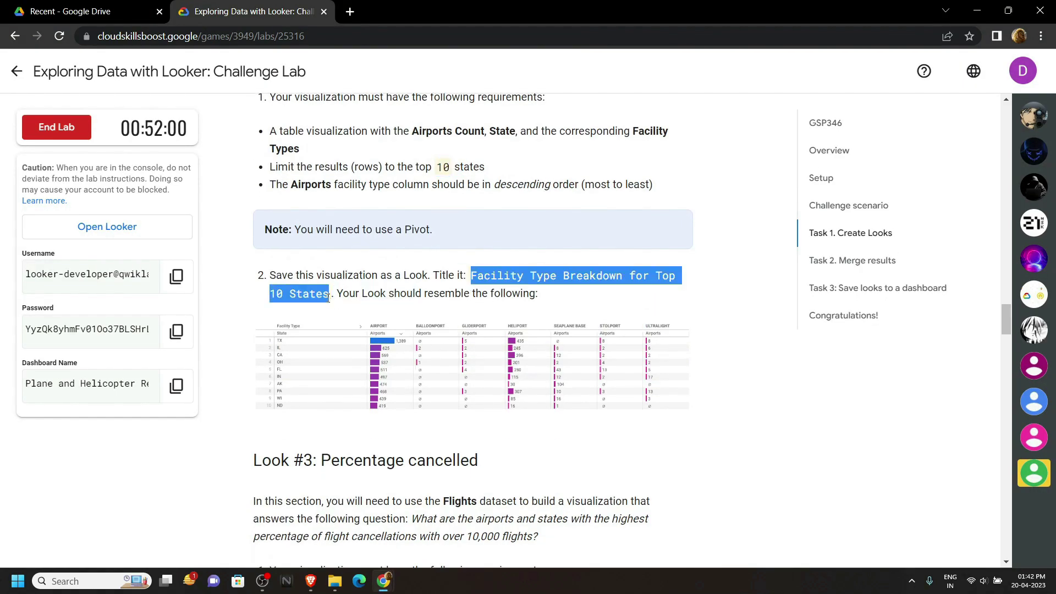
{"action": "key", "text": "alt+Tab"}
{"action": "key", "text": "ctrl+v"}
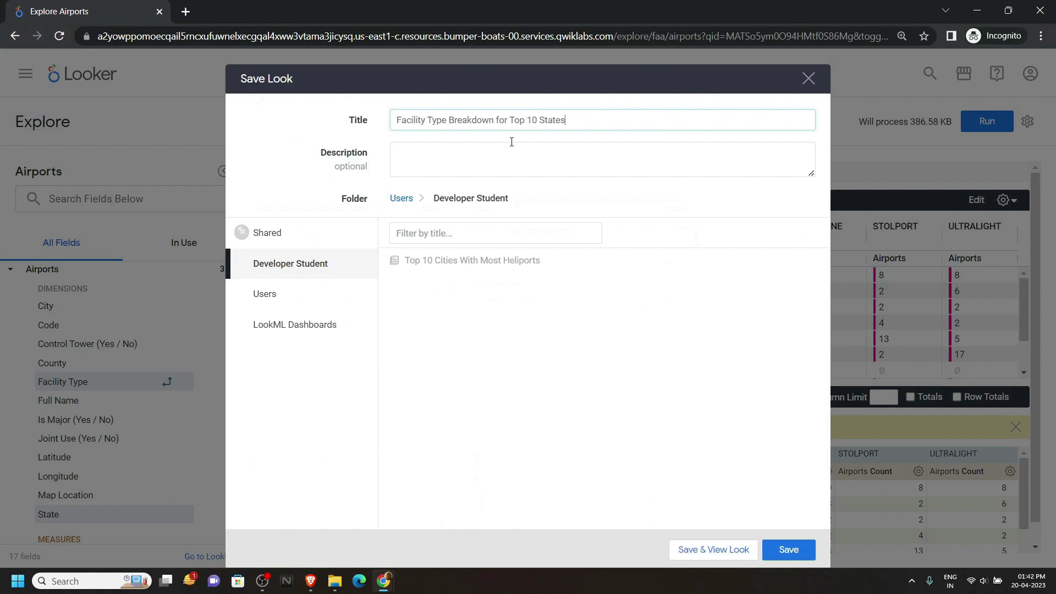
{"action": "left_click", "coordinate": [789, 550]}
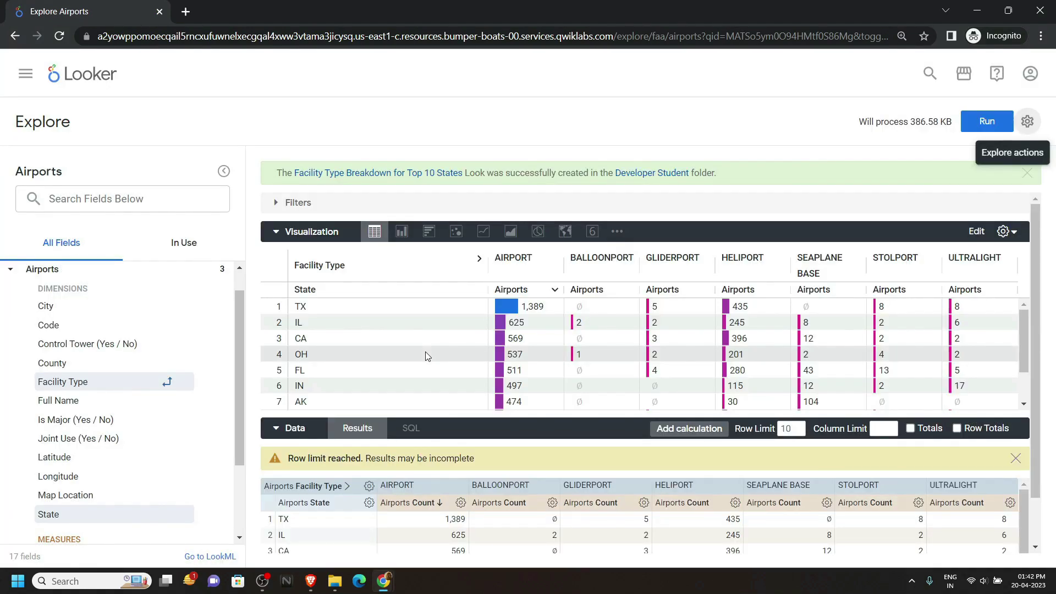
Check which dataset the lab instructions require for Look #3 and open the FAA Flights Explore.
{"action": "mouse_move", "coordinate": [383, 581]}
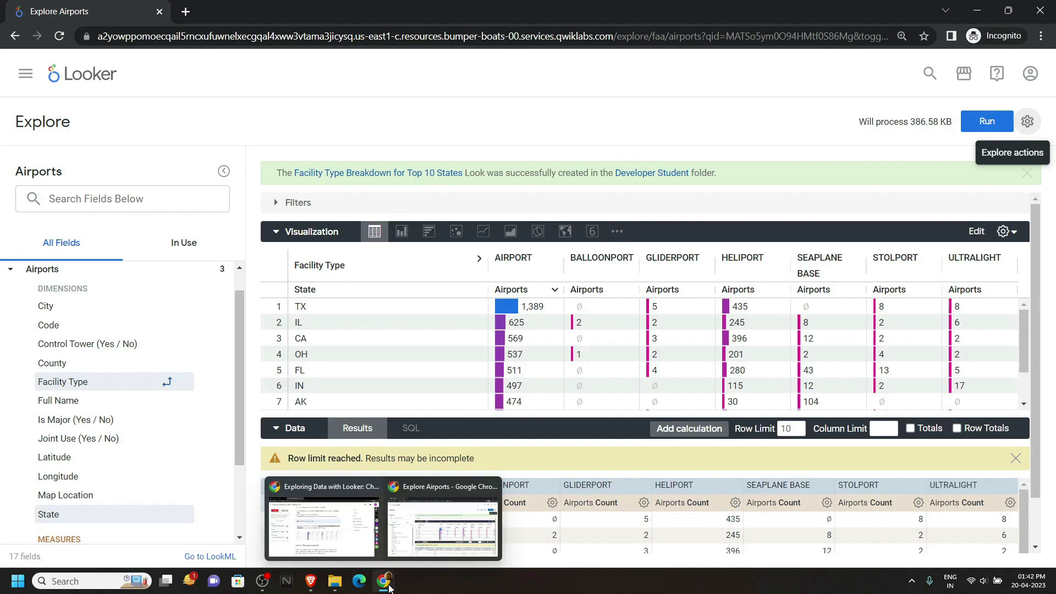
{"action": "left_click", "coordinate": [317, 516]}
{"action": "scroll", "coordinate": [313, 204], "scroll_direction": "down", "scroll_amount": 5}
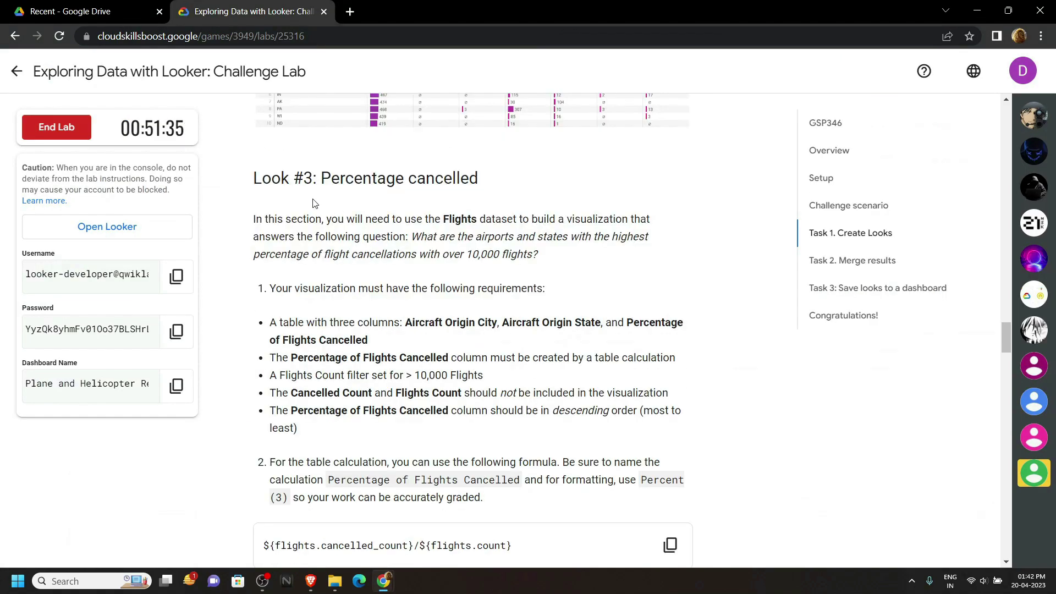
{"action": "left_click_drag", "start_coordinate": [245, 183], "coordinate": [483, 219]}
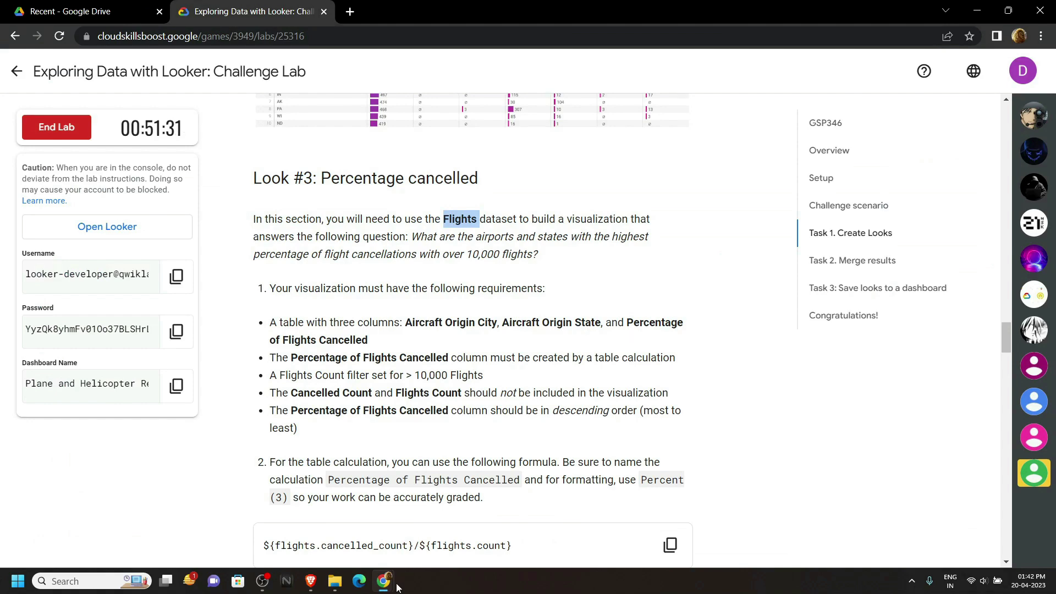
{"action": "mouse_move", "coordinate": [397, 587]}
{"action": "left_click", "coordinate": [448, 525]}
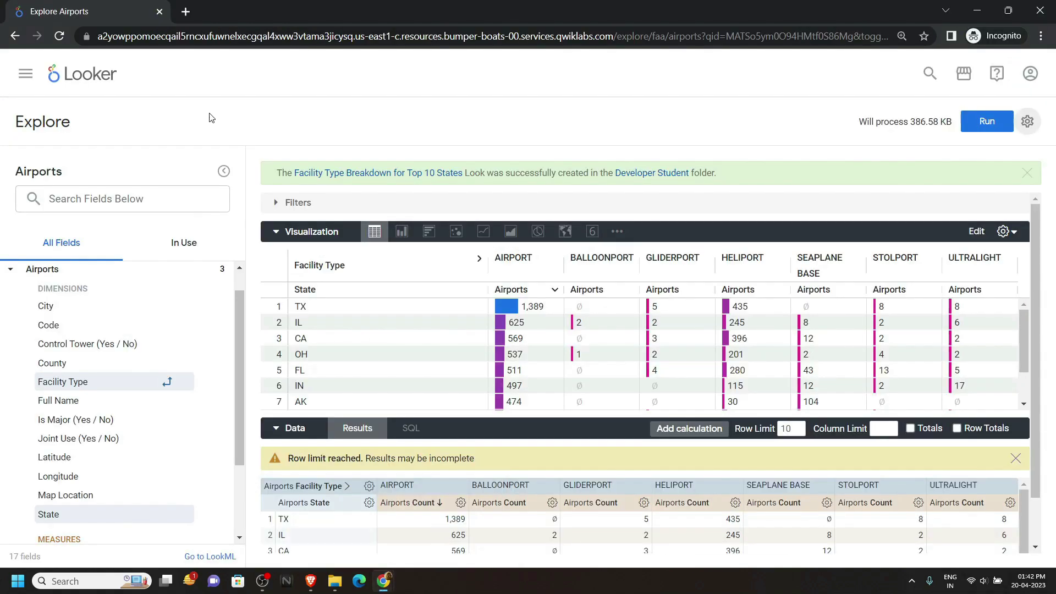
{"action": "left_click", "coordinate": [103, 80]}
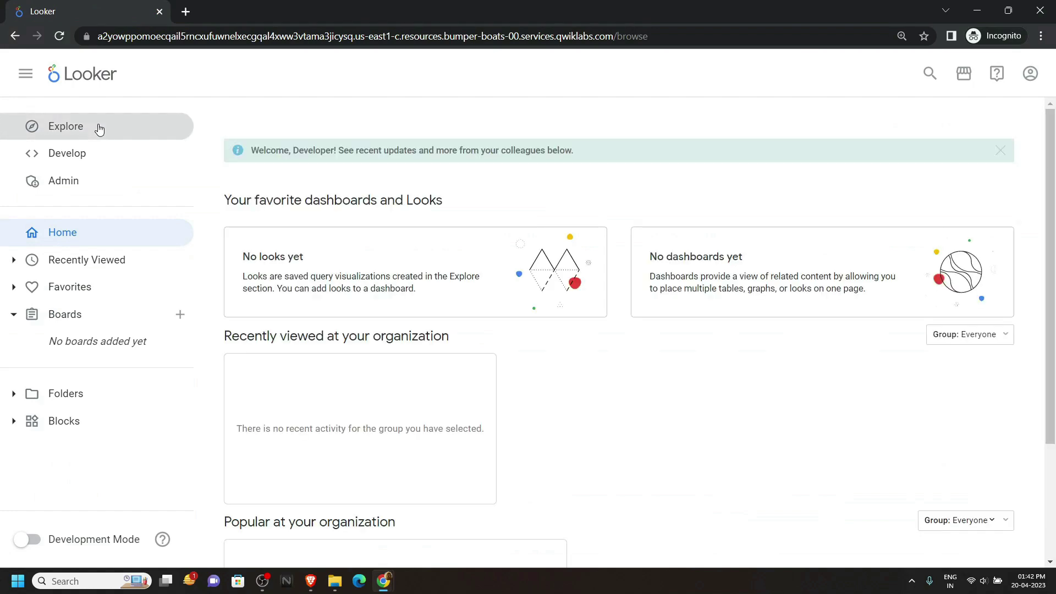
{"action": "left_click", "coordinate": [99, 127]}
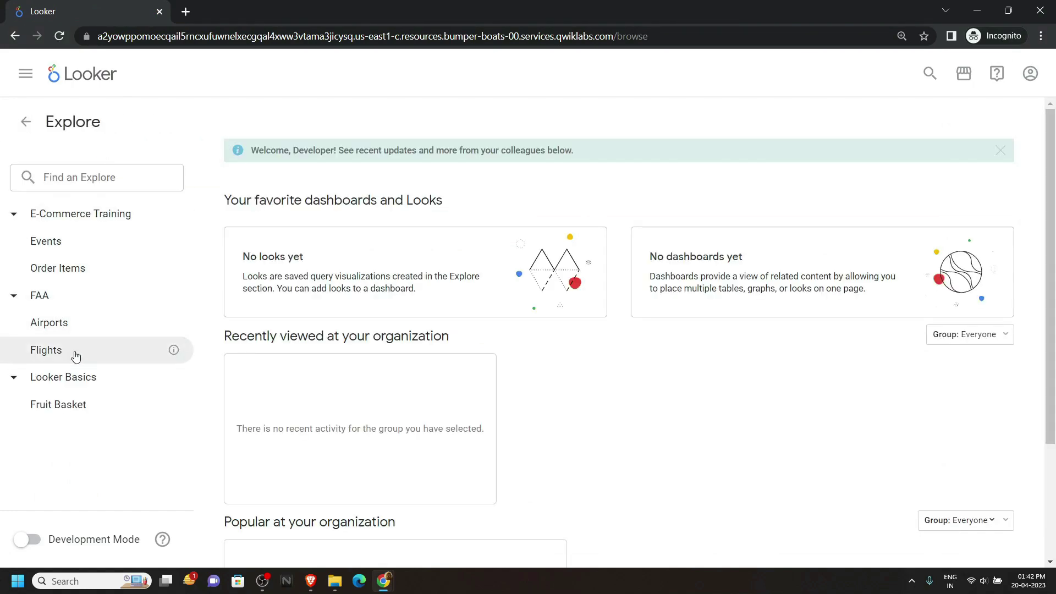
{"action": "left_click", "coordinate": [99, 352]}
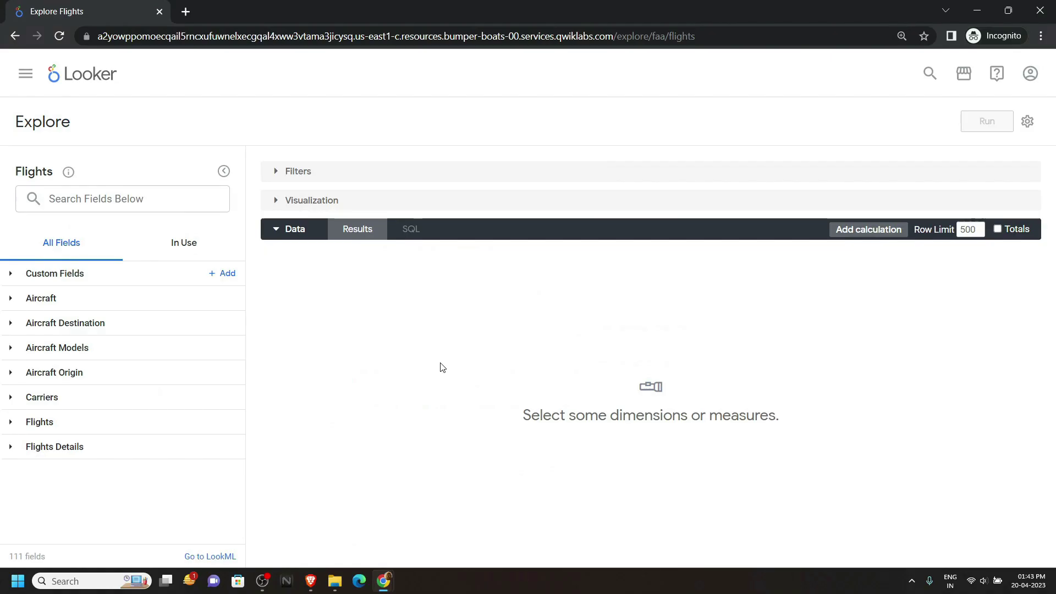
Add the Aircraft Origin City and State dimensions to the Flights query.
{"action": "left_click", "coordinate": [101, 378]}
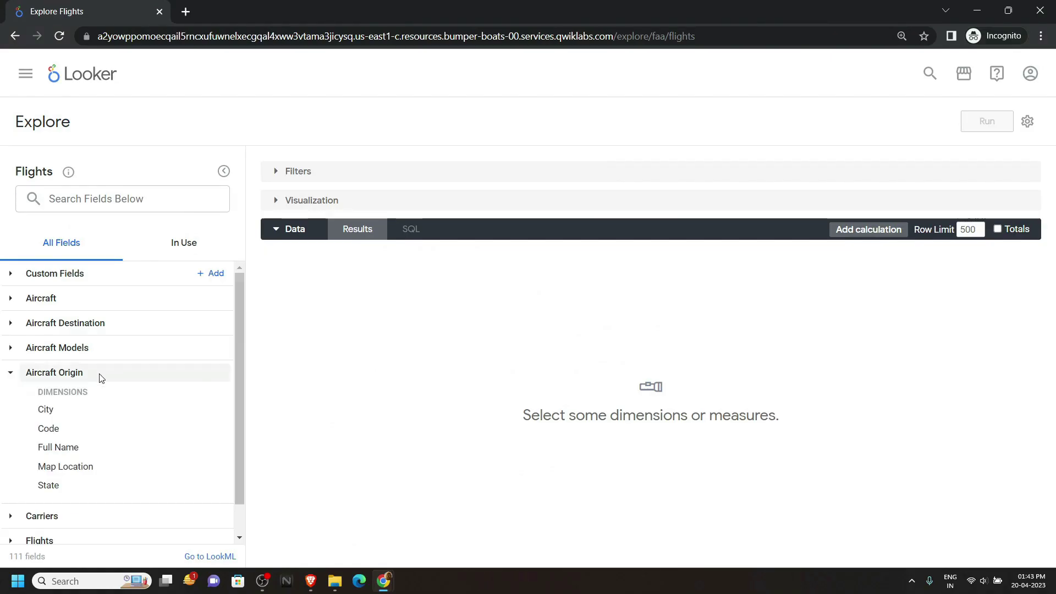
{"action": "left_click", "coordinate": [85, 410]}
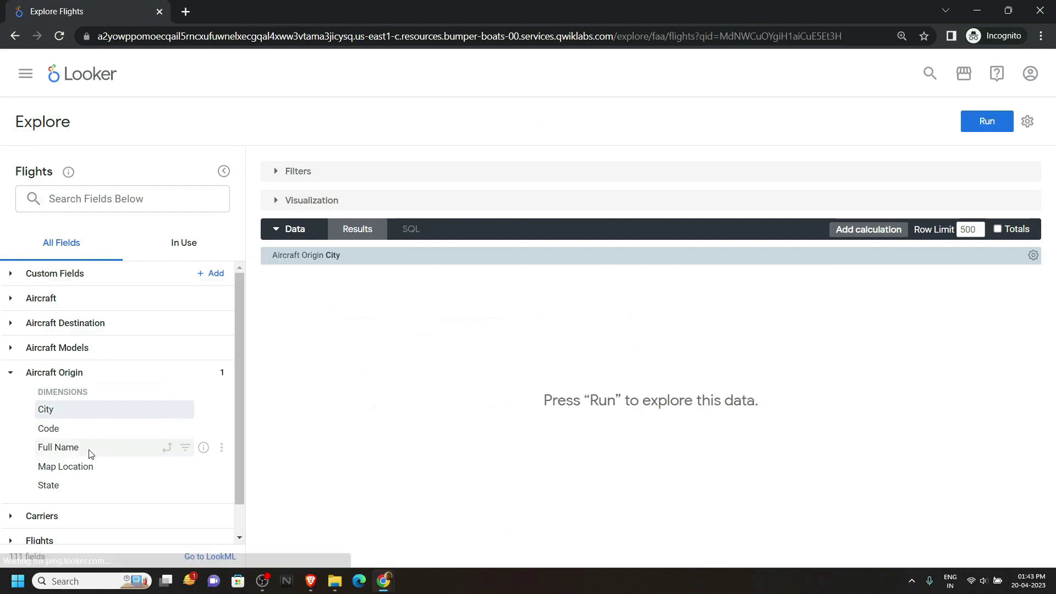
{"action": "left_click", "coordinate": [73, 485]}
Add the Cancelled Count measure from Flights Details and the Count measure from Flights to the query.
{"action": "scroll", "coordinate": [108, 396], "scroll_direction": "down", "scroll_amount": 1}
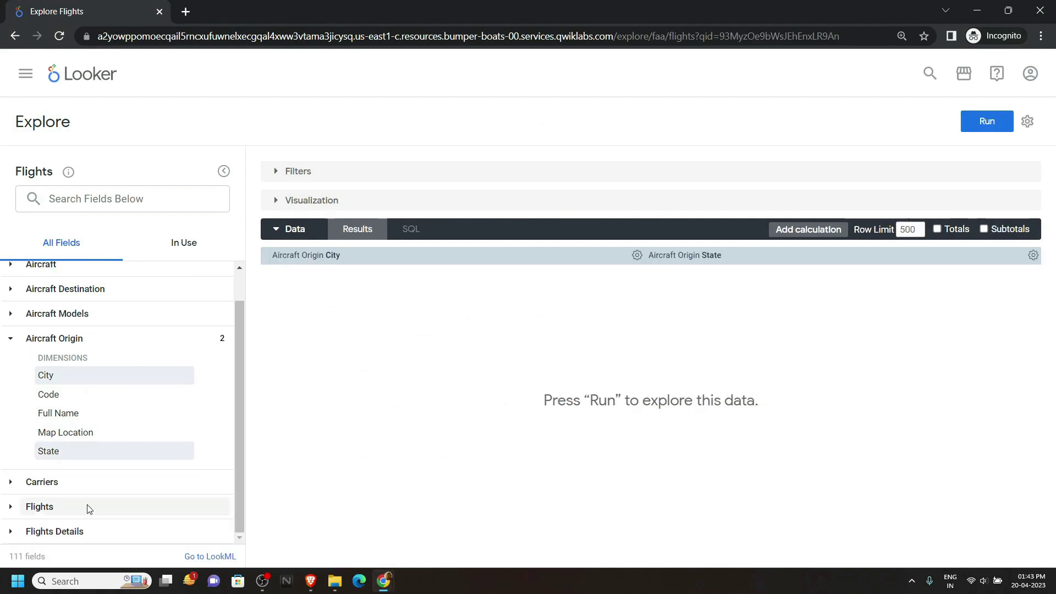
{"action": "left_click", "coordinate": [80, 522]}
{"action": "scroll", "coordinate": [80, 517], "scroll_direction": "down", "scroll_amount": 6}
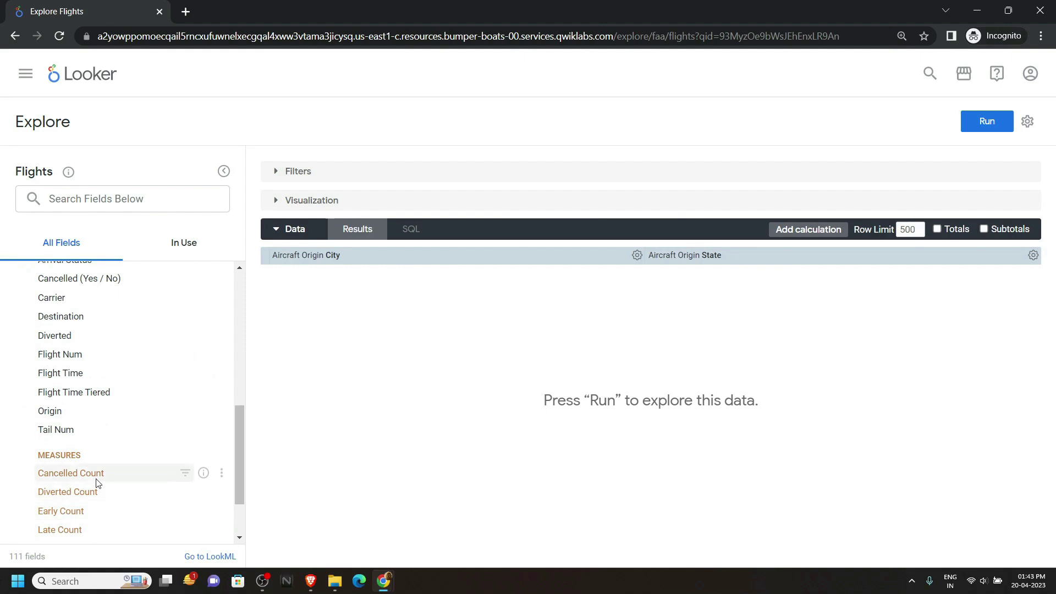
{"action": "left_click", "coordinate": [95, 474]}
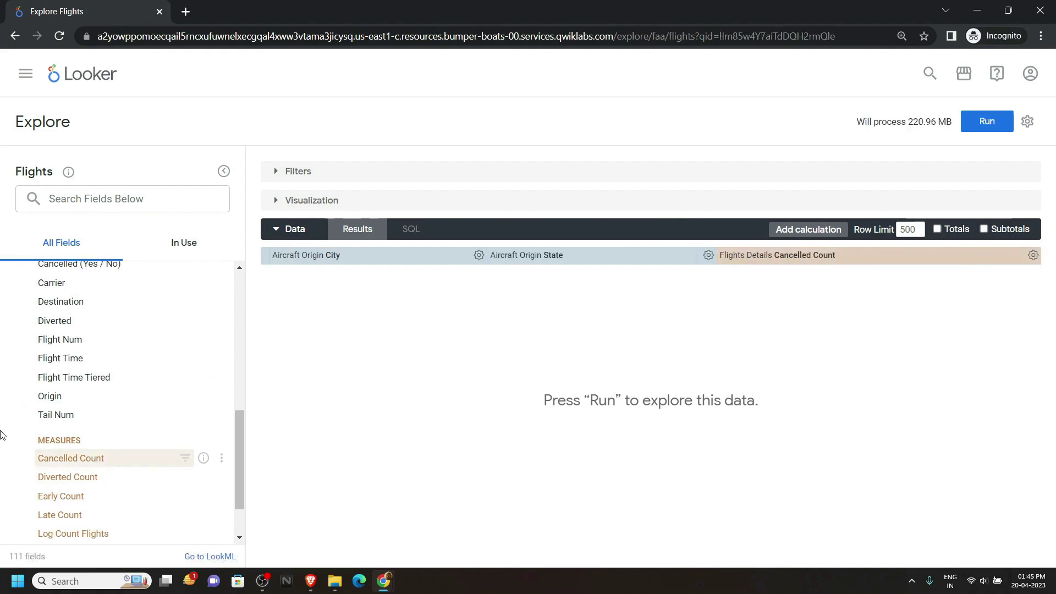
{"action": "scroll", "coordinate": [1, 434], "scroll_direction": "up", "scroll_amount": 4}
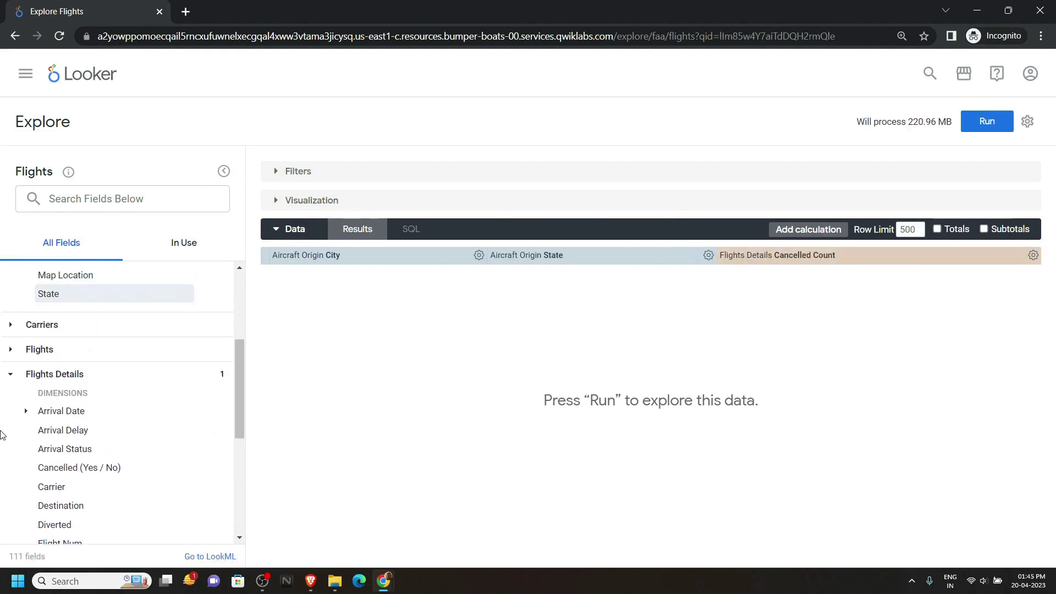
{"action": "left_click", "coordinate": [40, 355]}
{"action": "scroll", "coordinate": [60, 360], "scroll_direction": "down", "scroll_amount": 2}
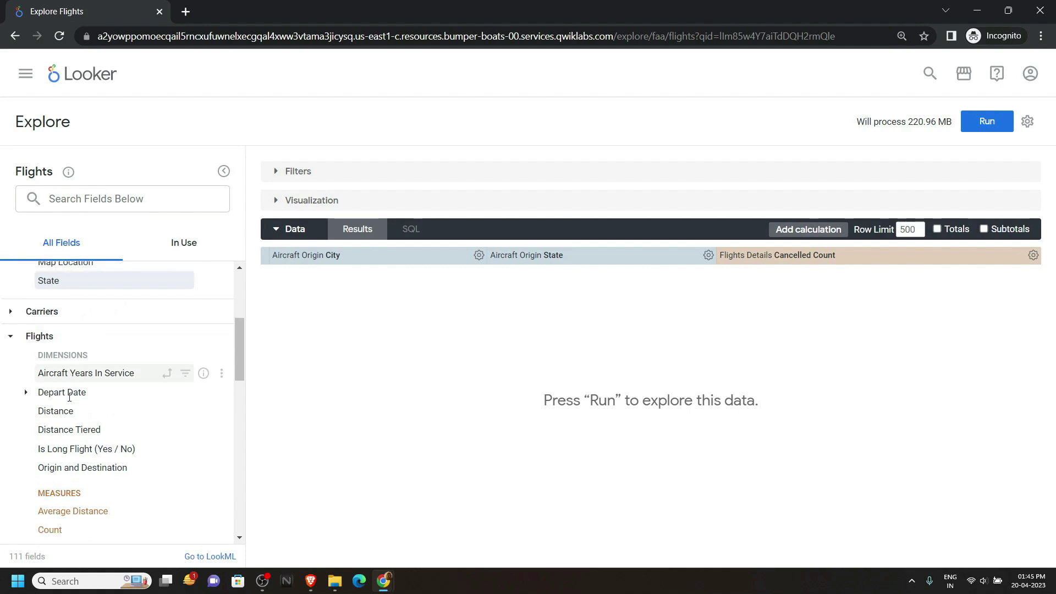
{"action": "left_click", "coordinate": [72, 496]}
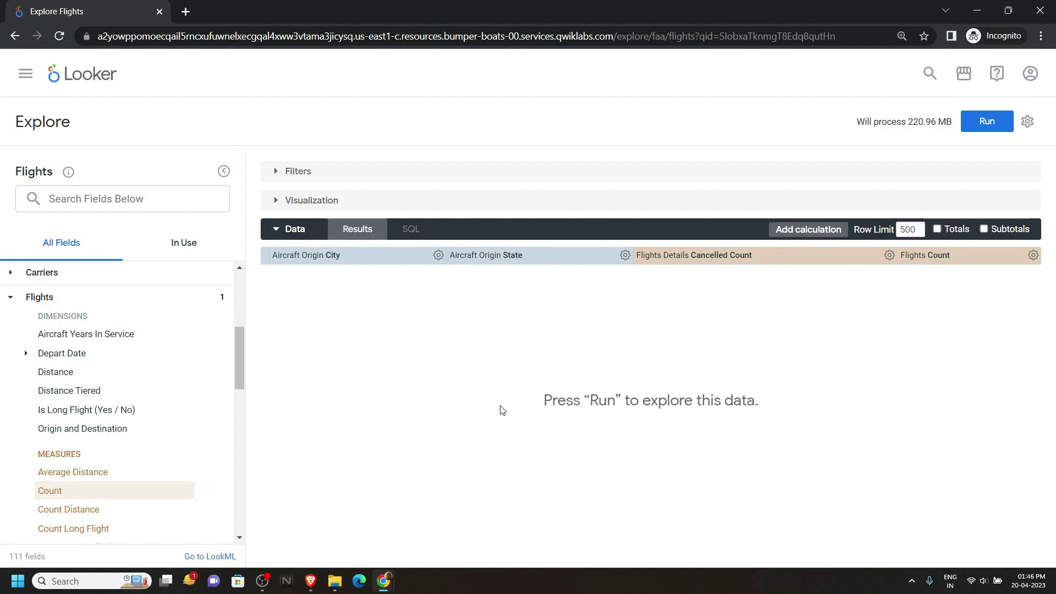
Create a table calculation with the expression ${flights.cancelled_count}/${flights.count}, copied from the lab instructions.
{"action": "left_click_drag", "start_coordinate": [238, 368], "coordinate": [232, 278]}
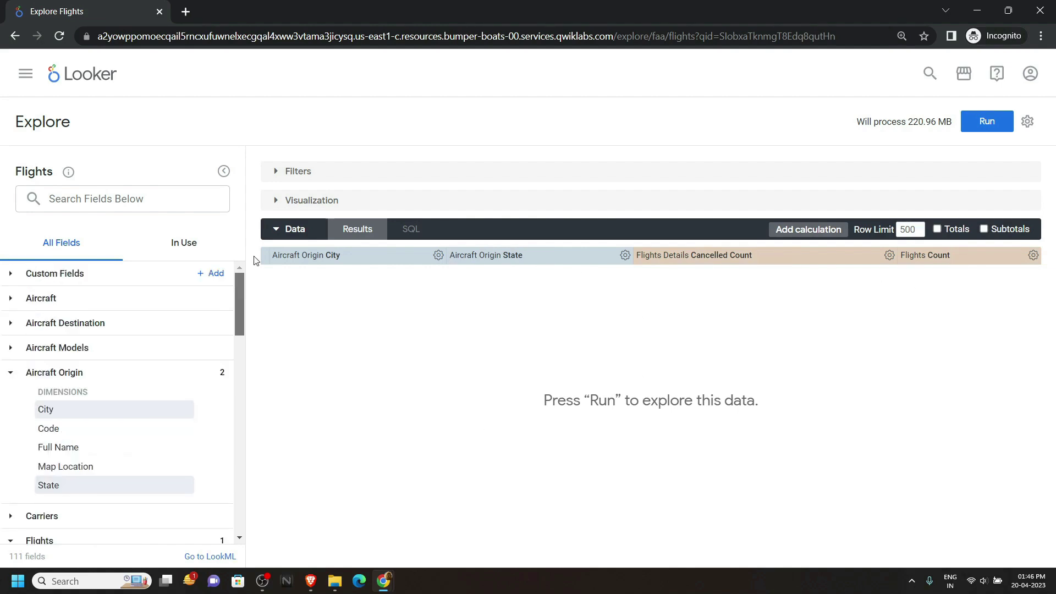
{"action": "left_click", "coordinate": [214, 274]}
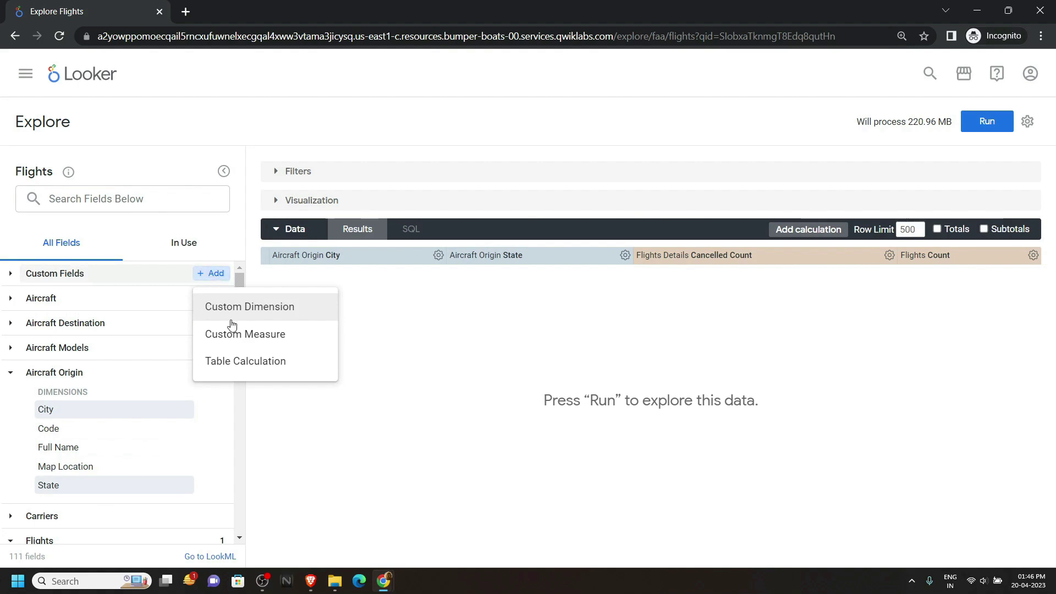
{"action": "left_click", "coordinate": [269, 363]}
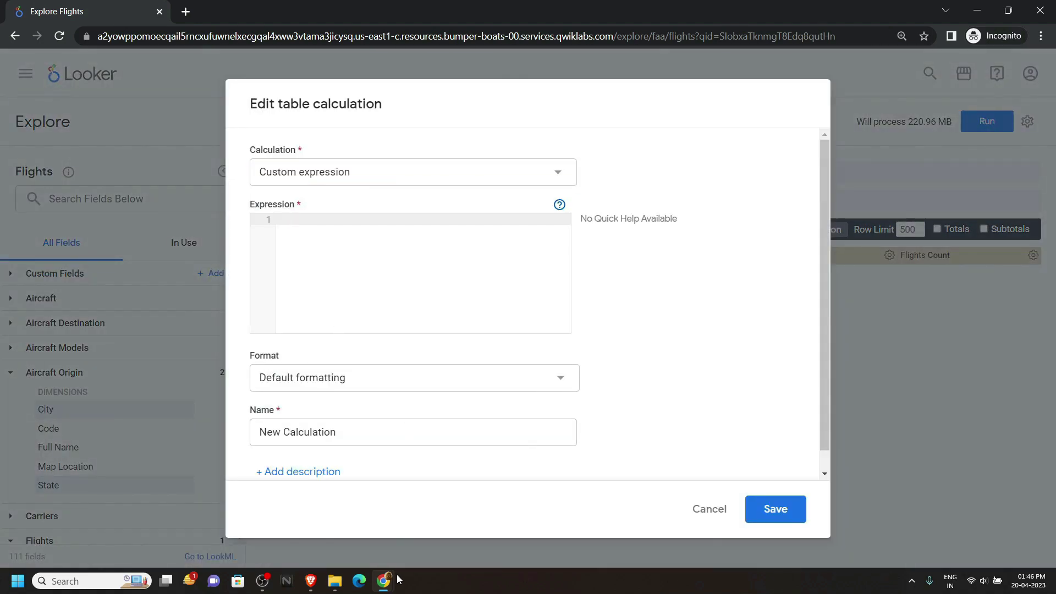
{"action": "mouse_move", "coordinate": [395, 578]}
{"action": "left_click", "coordinate": [349, 542]}
{"action": "scroll", "coordinate": [694, 330], "scroll_direction": "down", "scroll_amount": 3}
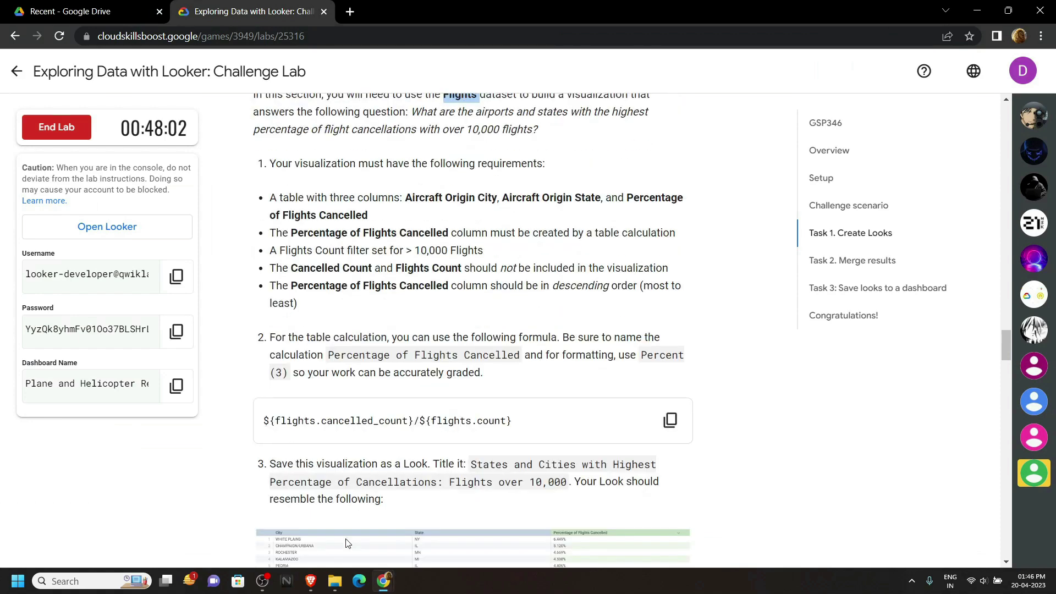
{"action": "left_click", "coordinate": [670, 402]}
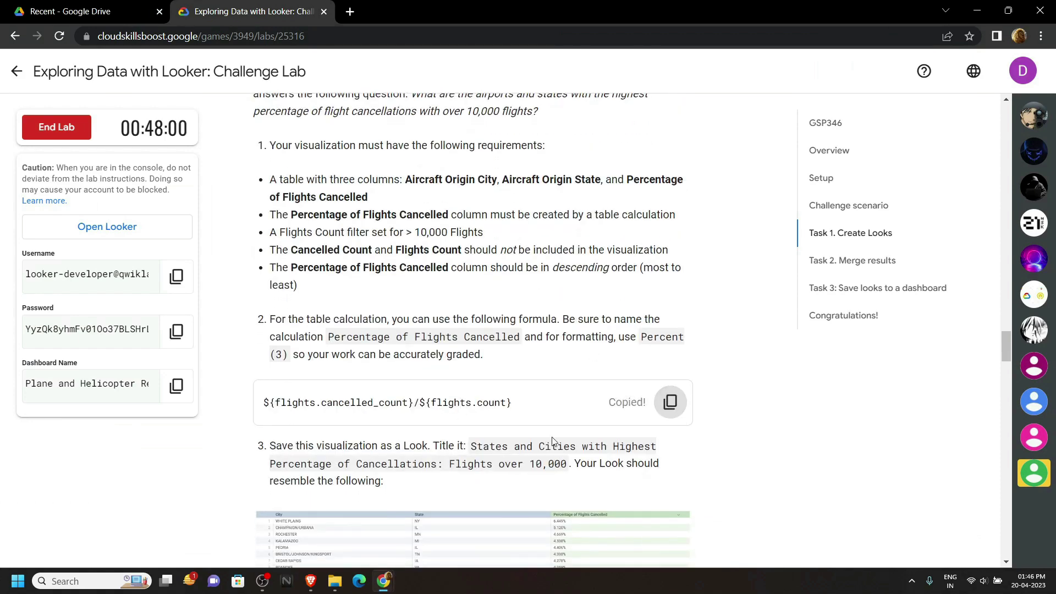
{"action": "mouse_move", "coordinate": [395, 577]}
{"action": "left_click", "coordinate": [402, 557]}
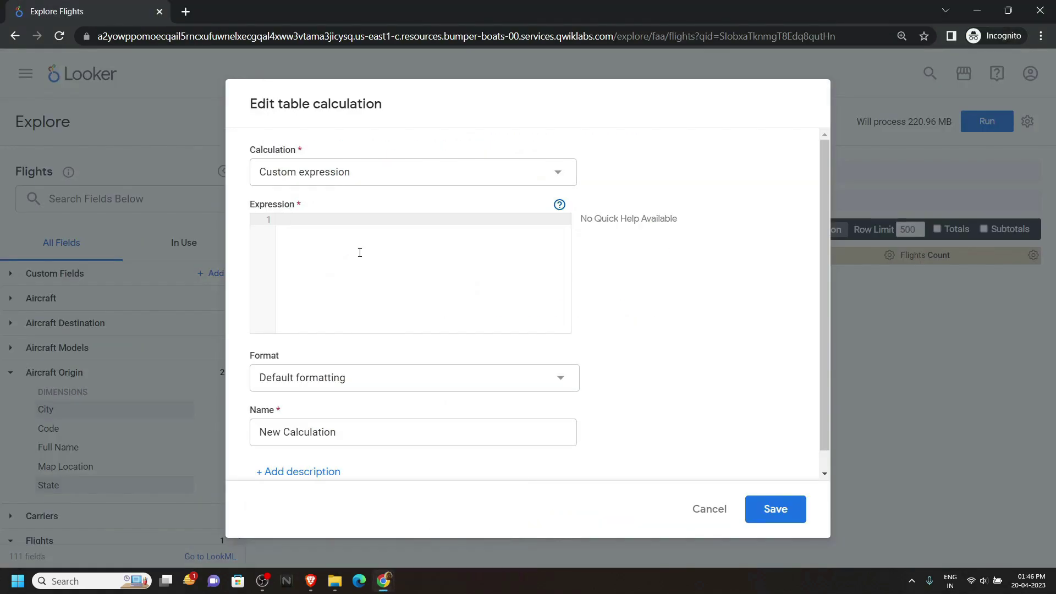
{"action": "key", "text": "ctrl+v"}
Format the table calculation as Percent with 3 decimals.
{"action": "left_click", "coordinate": [256, 380]}
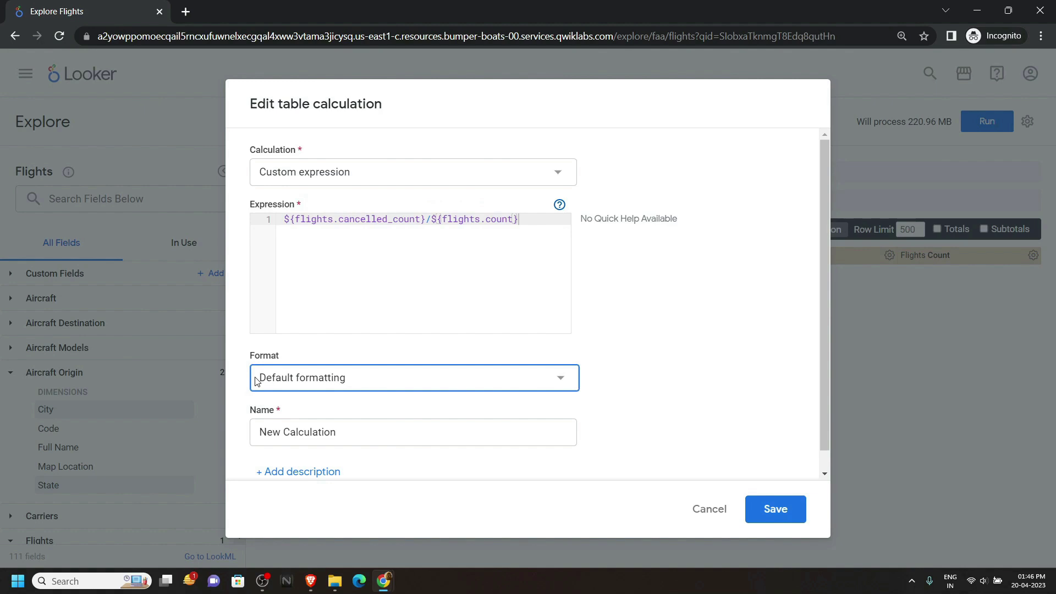
{"action": "left_click", "coordinate": [289, 380]}
{"action": "left_click", "coordinate": [297, 322]}
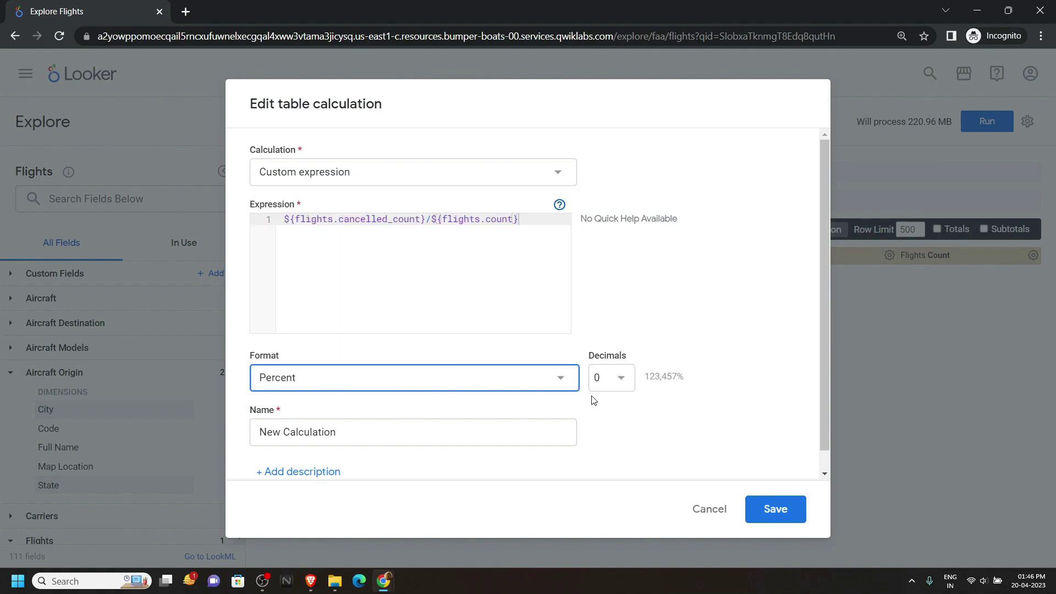
{"action": "left_click", "coordinate": [611, 378]}
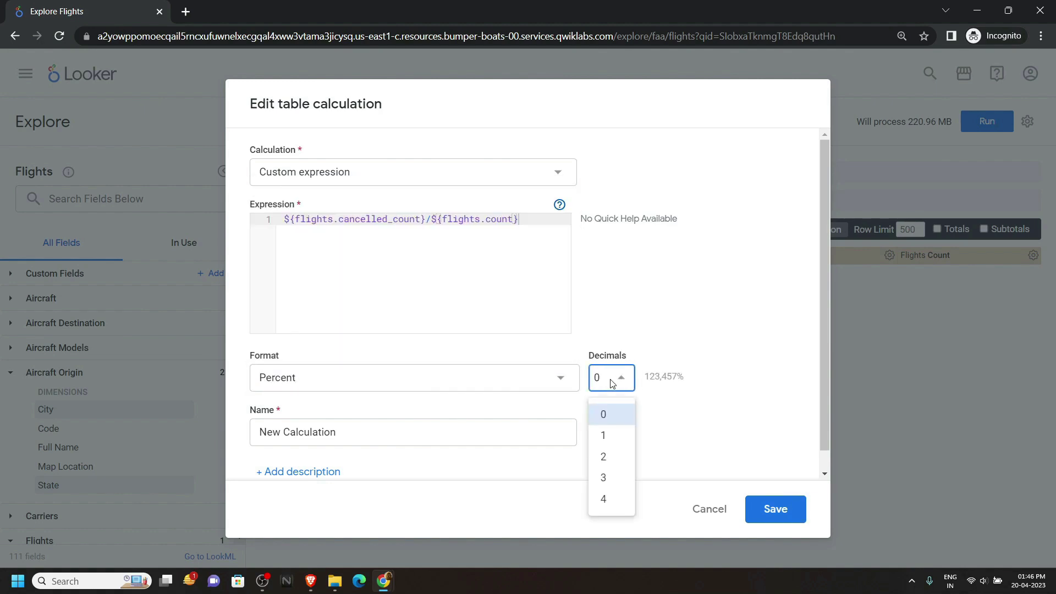
{"action": "left_click", "coordinate": [609, 477]}
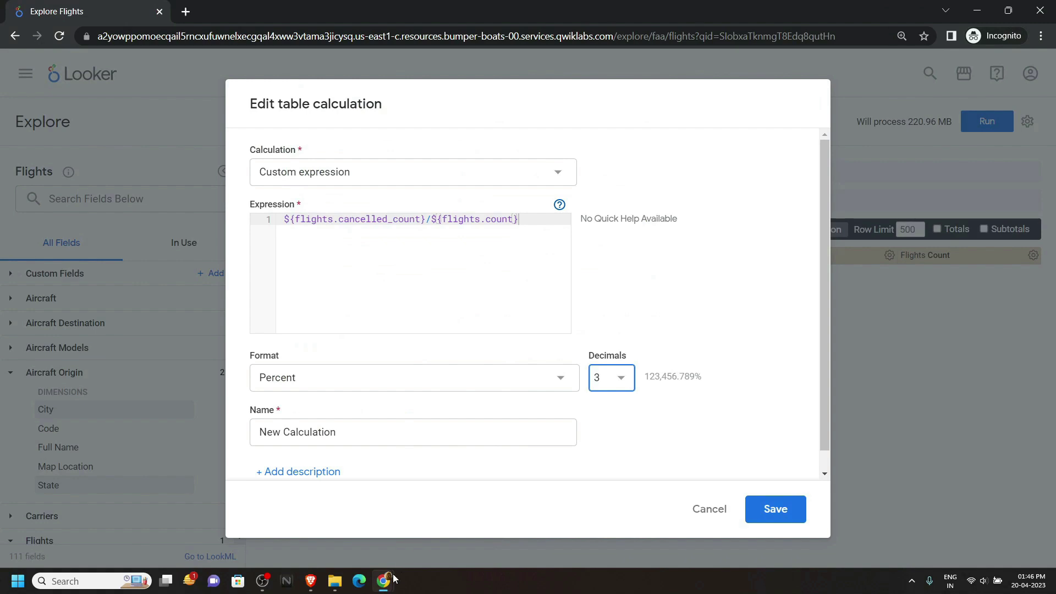
Name the table calculation Percentage of Flights Cancelled, copied from the lab instructions, and save it.
{"action": "mouse_move", "coordinate": [394, 578]}
{"action": "left_click", "coordinate": [323, 553]}
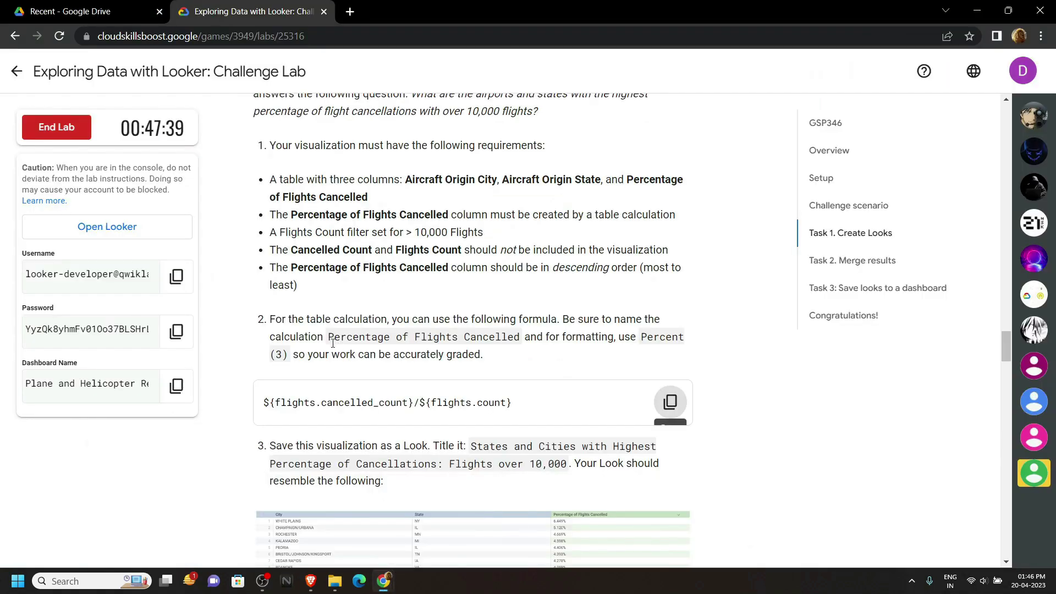
{"action": "left_click_drag", "start_coordinate": [329, 337], "coordinate": [527, 332]}
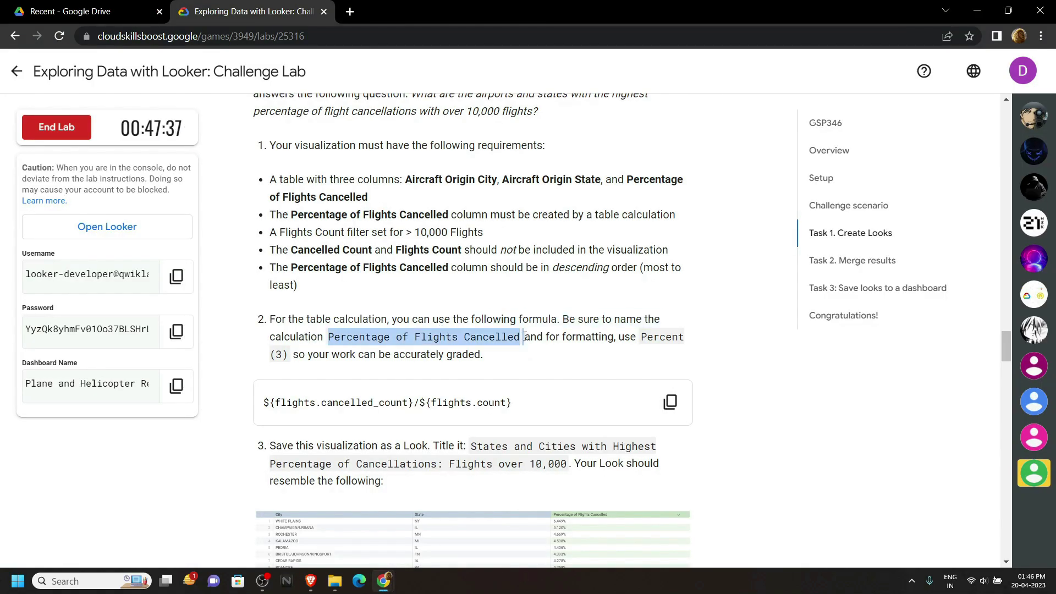
{"action": "mouse_move", "coordinate": [383, 580]}
{"action": "left_click", "coordinate": [437, 530]}
{"action": "left_click", "coordinate": [488, 432]}
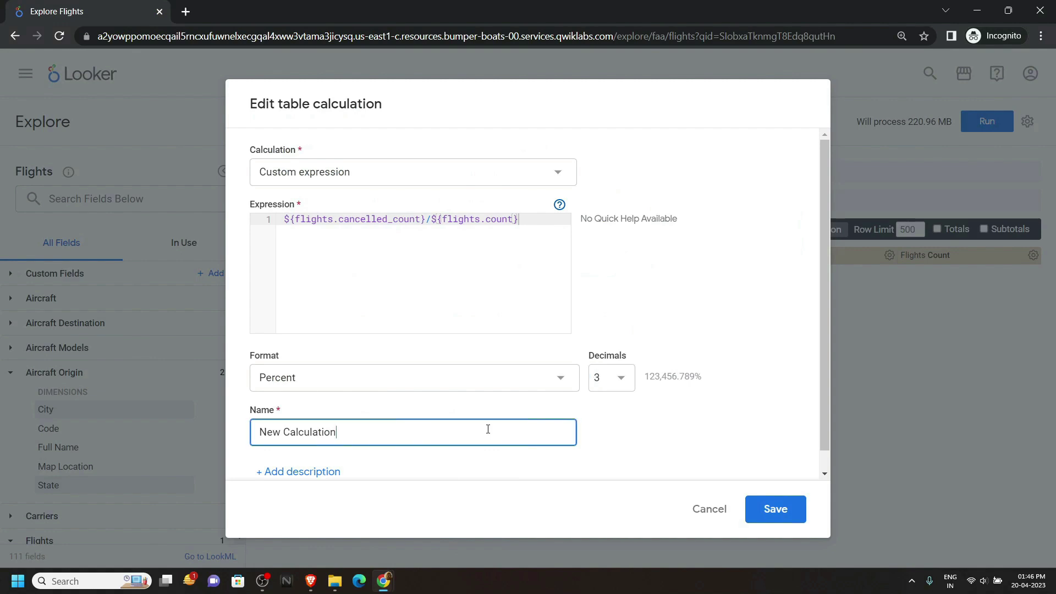
{"action": "key", "text": "ctrl+a"}
{"action": "key", "text": "ctrl+v"}
{"action": "left_click", "coordinate": [786, 509]}
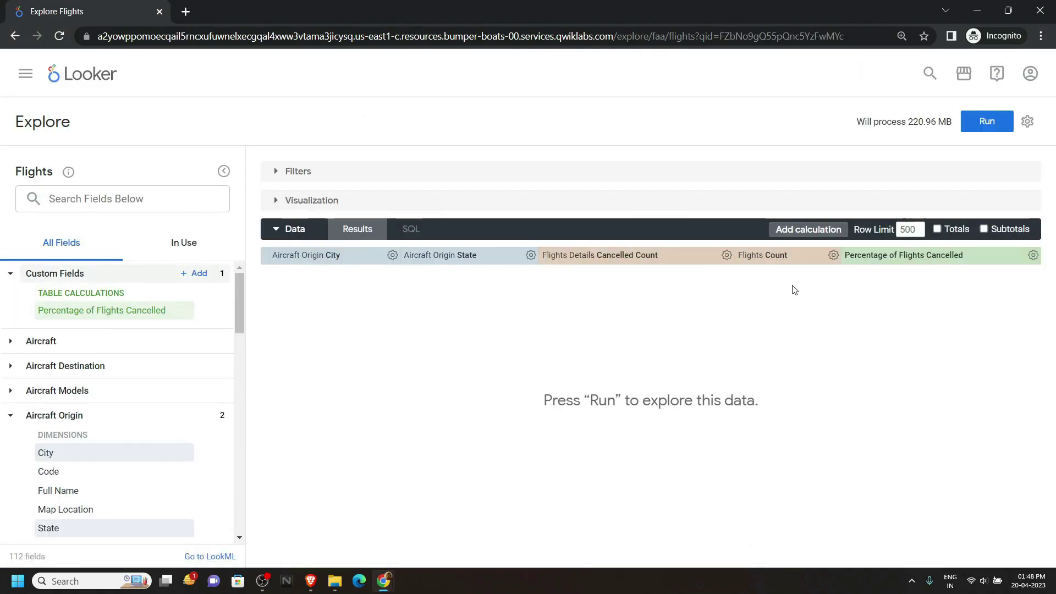
Filter the query on Flights Count with the condition is greater than 10000.
{"action": "left_click", "coordinate": [834, 256]}
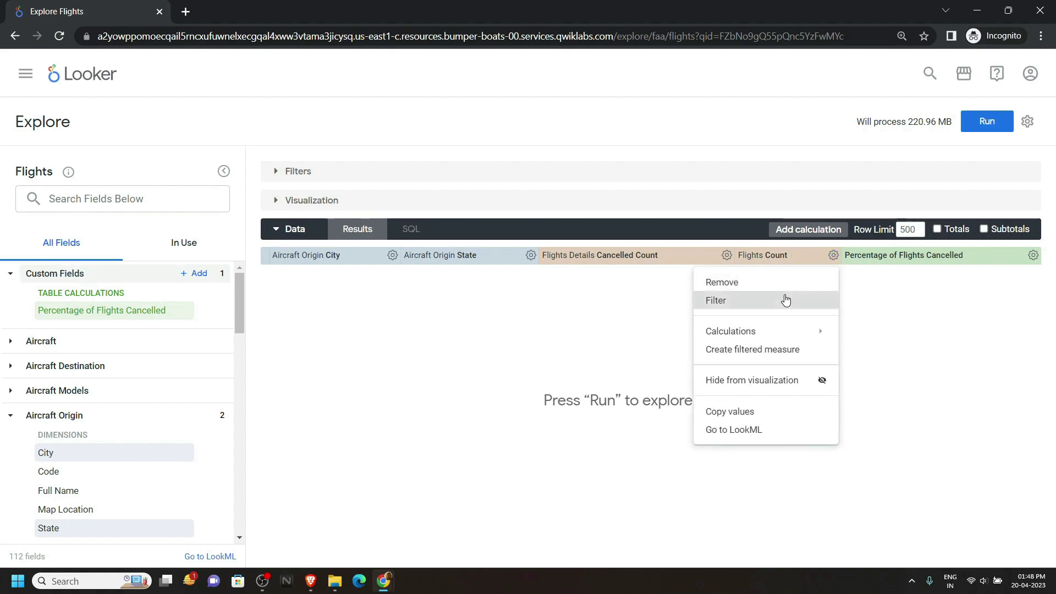
{"action": "left_click", "coordinate": [785, 300]}
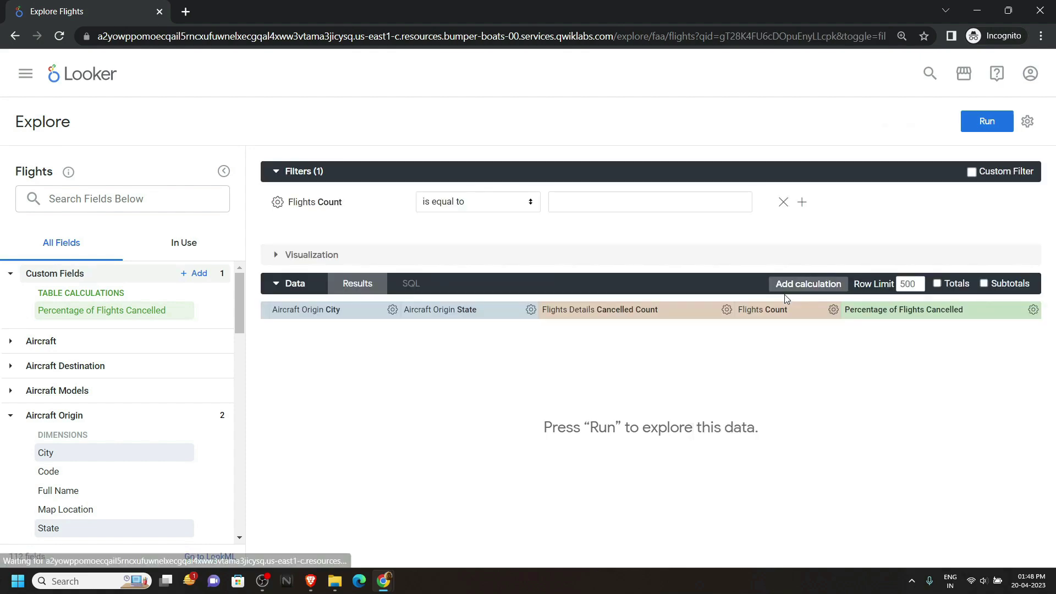
{"action": "left_click", "coordinate": [454, 205]}
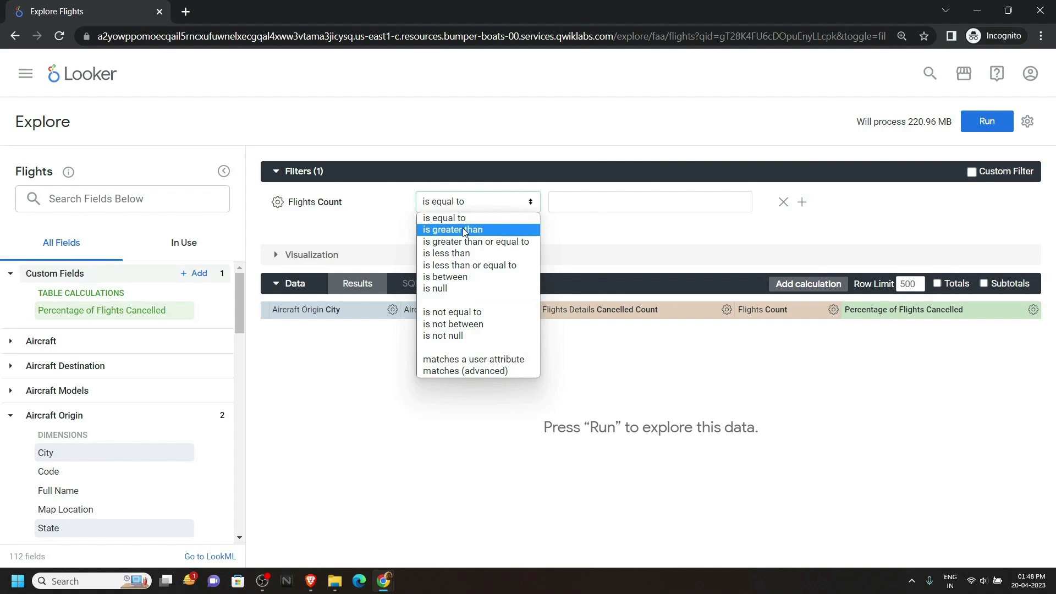
{"action": "left_click", "coordinate": [465, 230]}
{"action": "left_click", "coordinate": [584, 208]}
{"action": "type", "text": "1"}
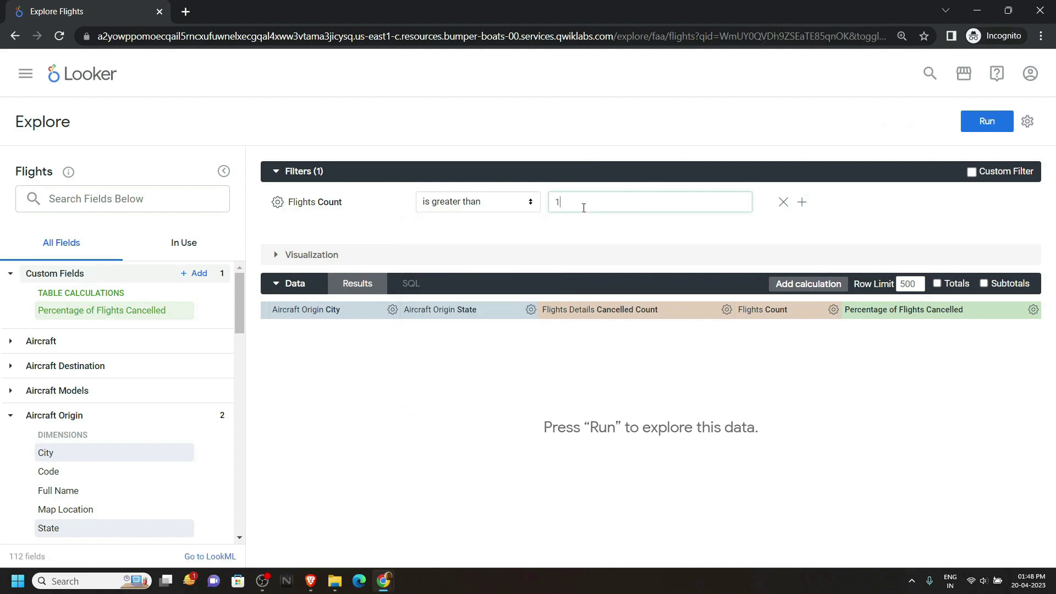
{"action": "type", "text": "0000"}
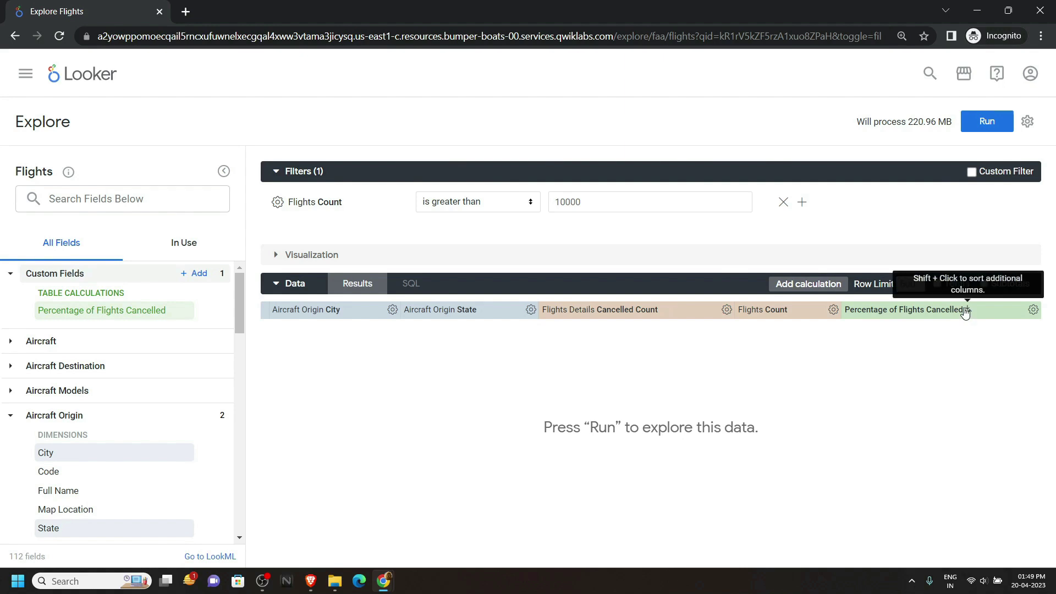
Sort the query by Percentage of Flights Cancelled in descending order.
{"action": "scroll", "coordinate": [959, 313], "scroll_direction": "up", "scroll_amount": 5}
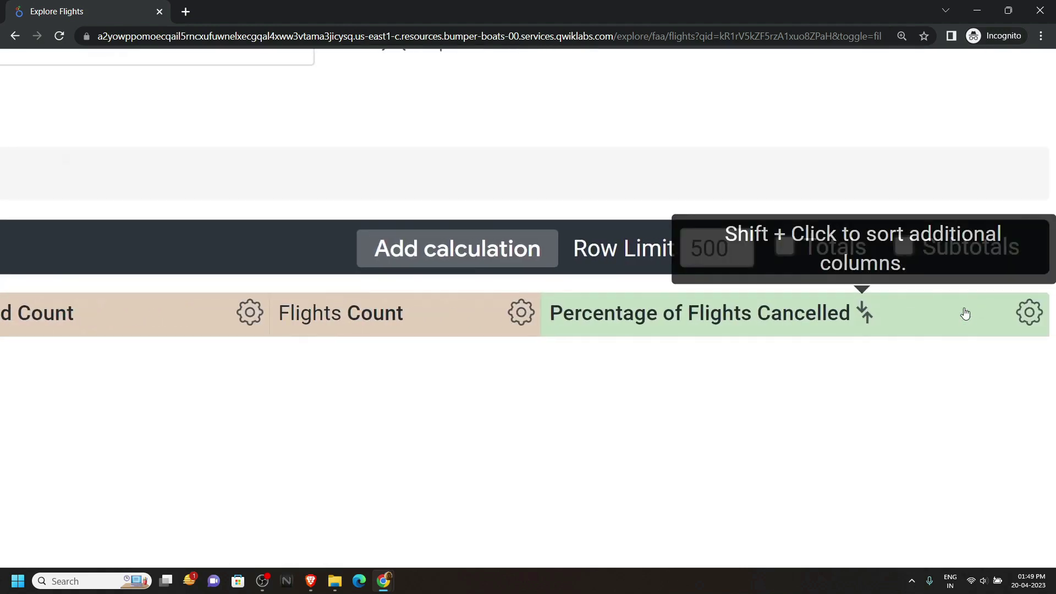
{"action": "left_click", "coordinate": [863, 312]}
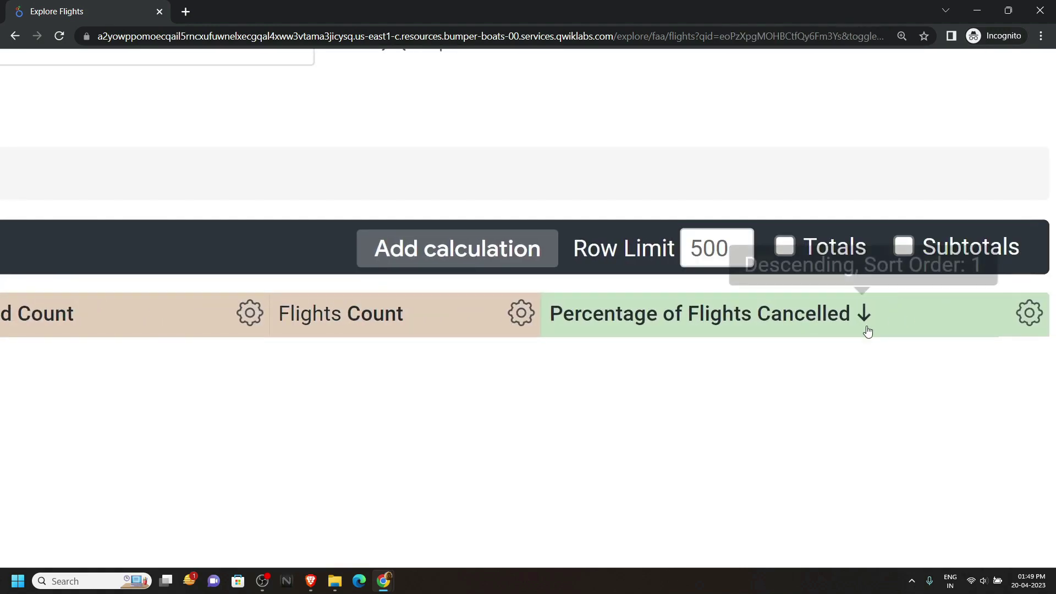
{"action": "scroll", "coordinate": [875, 319], "scroll_direction": "down", "scroll_amount": 5}
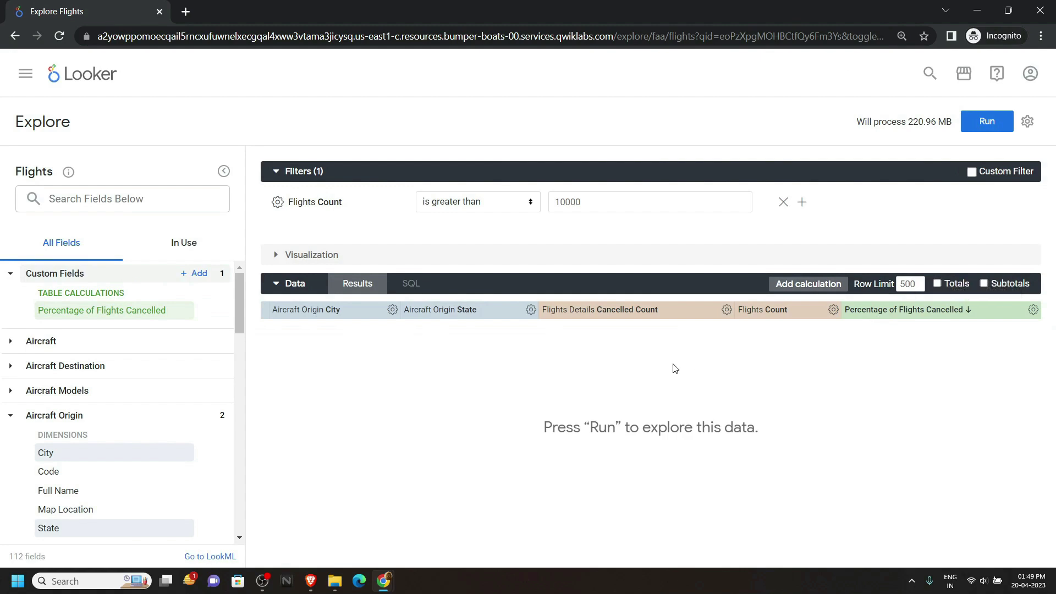
Hide the Flights Details Cancelled Count and Flights Count columns from the visualization.
{"action": "left_click", "coordinate": [730, 310]}
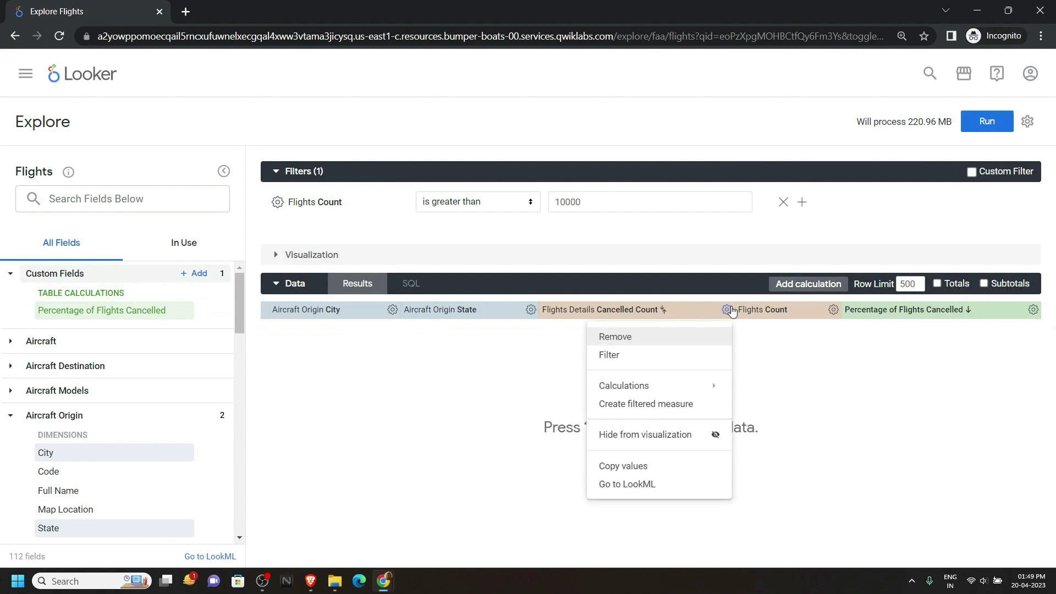
{"action": "left_click", "coordinate": [667, 436]}
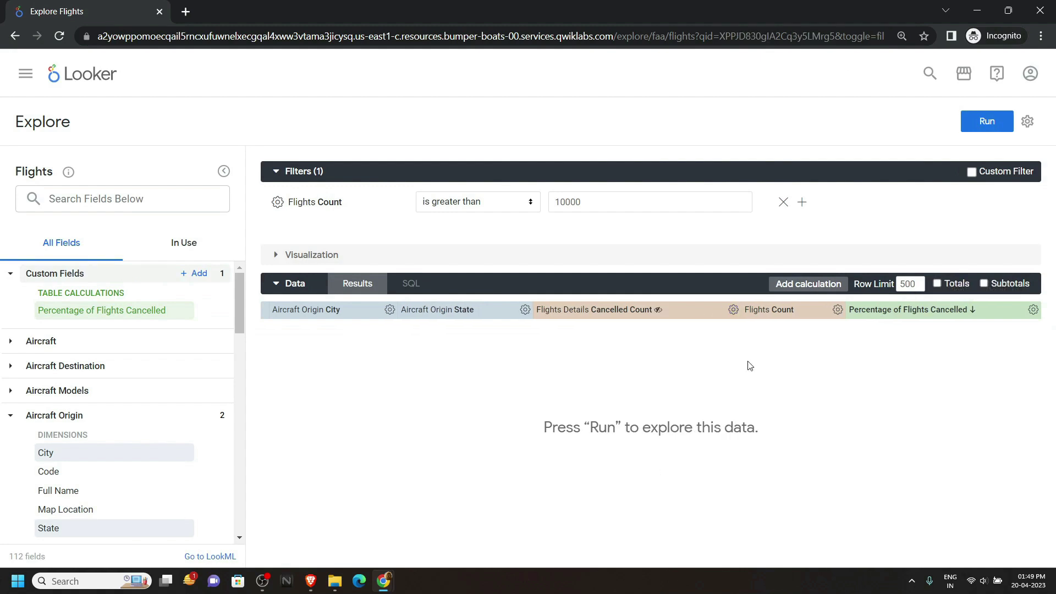
{"action": "left_click", "coordinate": [837, 311]}
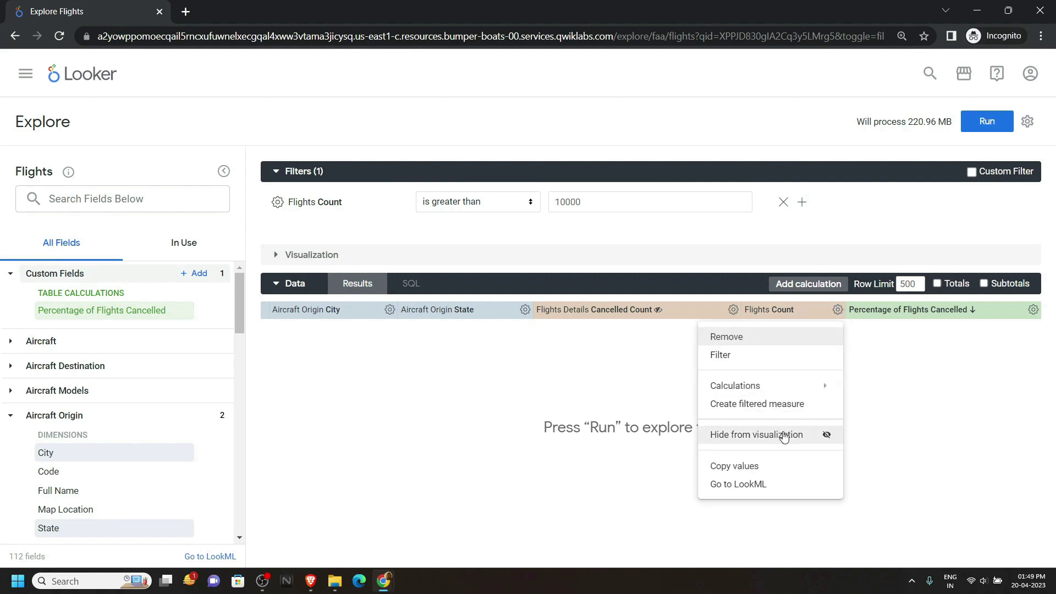
{"action": "left_click", "coordinate": [784, 435]}
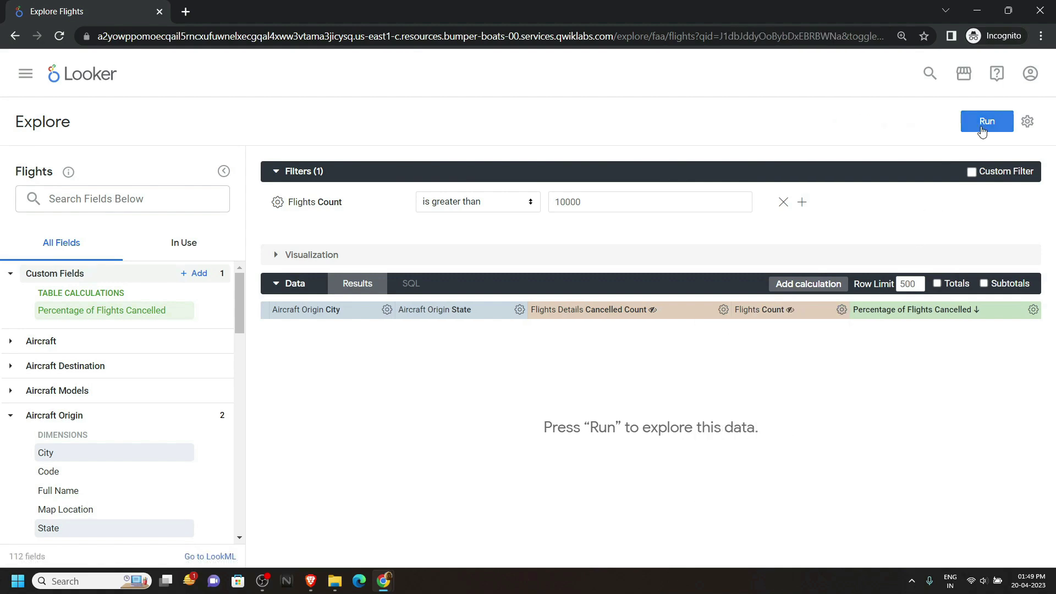
Run the query and display its results as a Table visualization.
{"action": "left_click", "coordinate": [997, 121]}
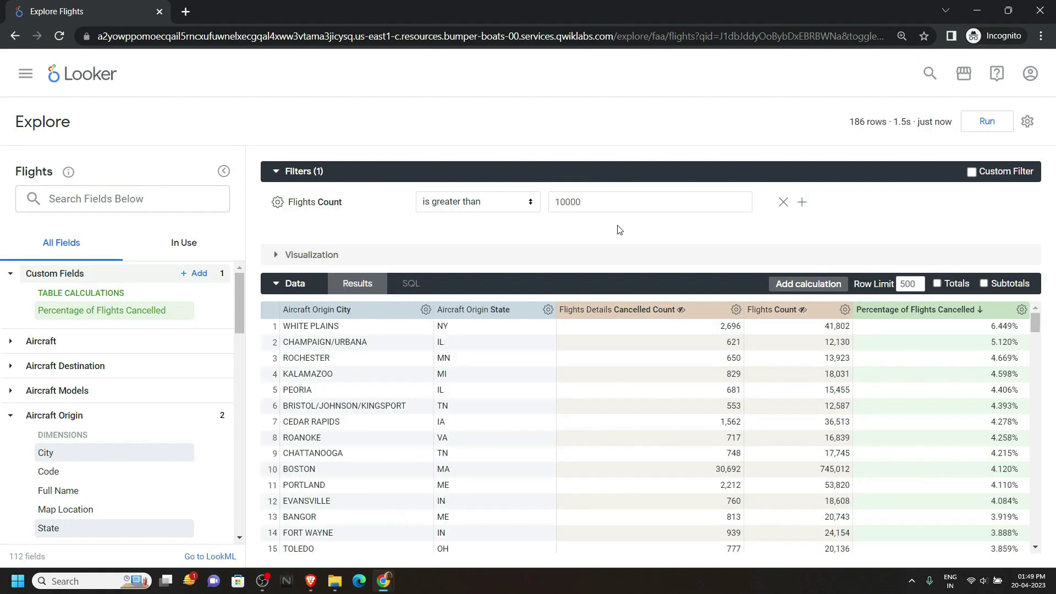
{"action": "left_click", "coordinate": [309, 256]}
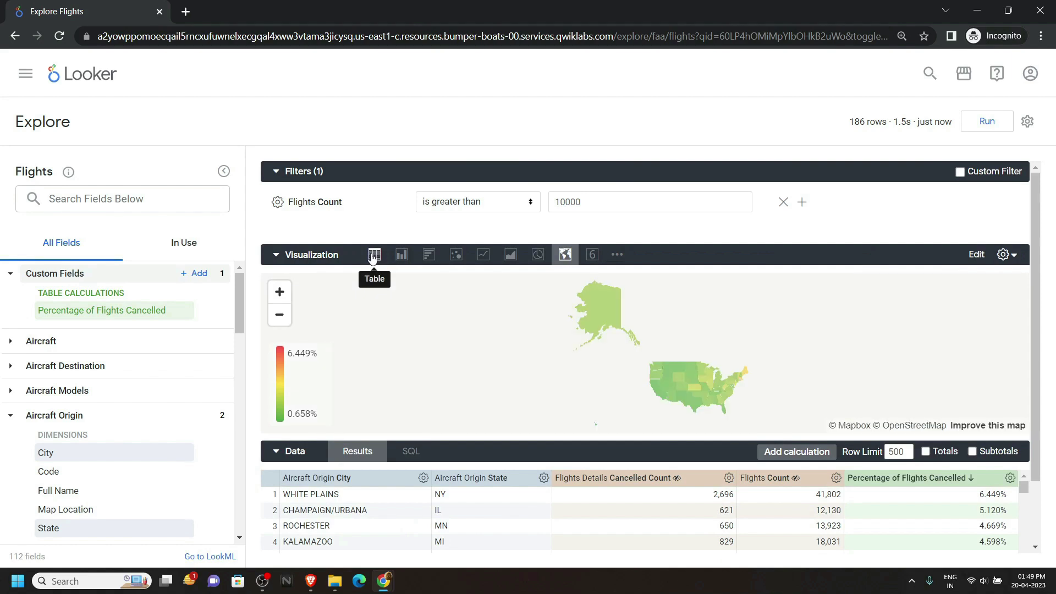
{"action": "left_click", "coordinate": [374, 254]}
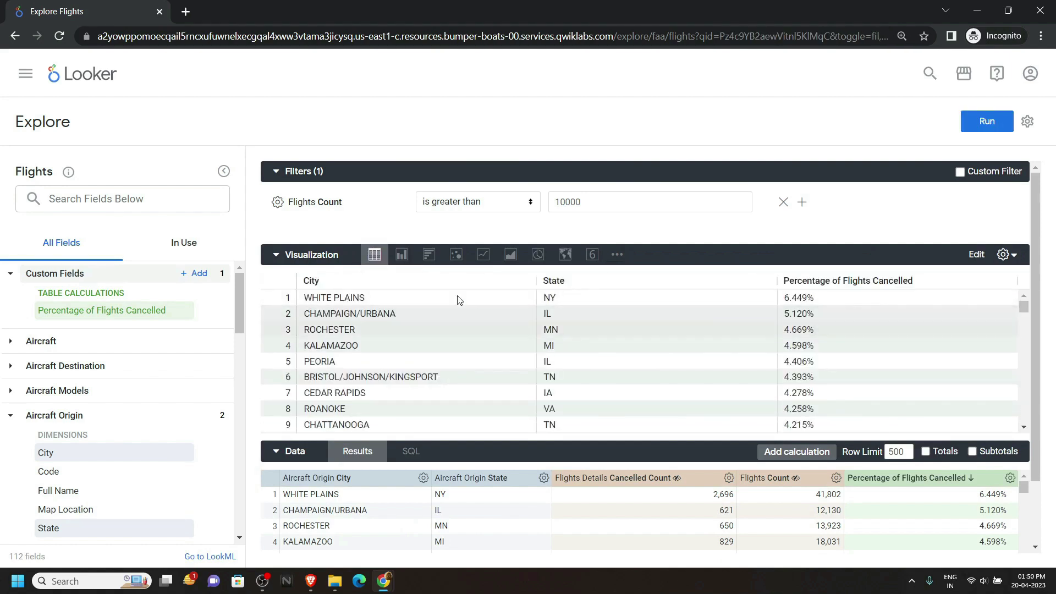
Save the query as a Look titled States and Cities with Highest Percentage of Cancellations: Flights over 10,000, copied from the lab instructions.
{"action": "left_click", "coordinate": [1028, 121]}
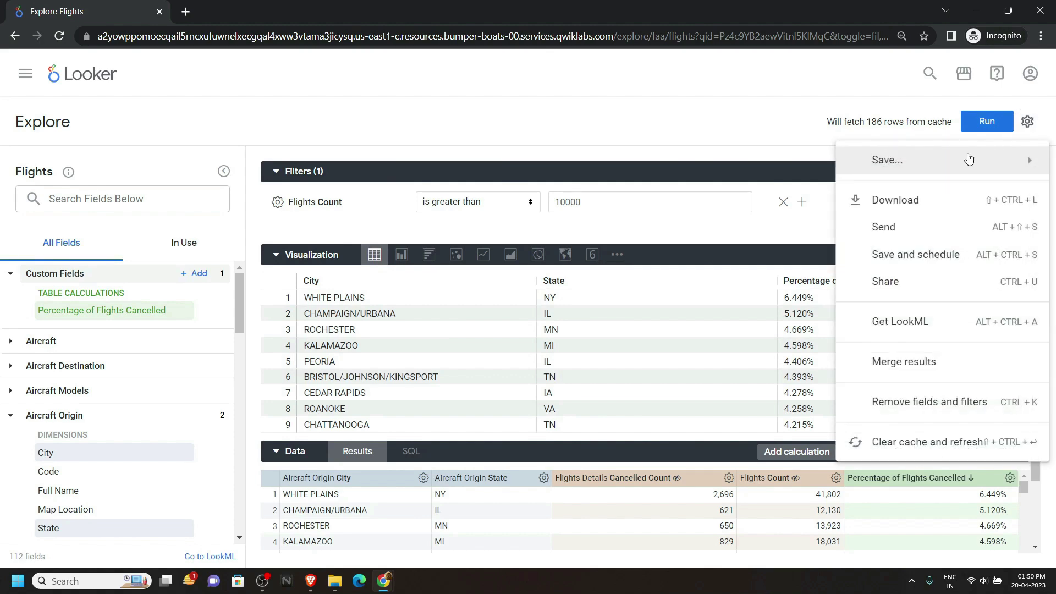
{"action": "mouse_move", "coordinate": [979, 160]}
{"action": "left_click", "coordinate": [723, 221]}
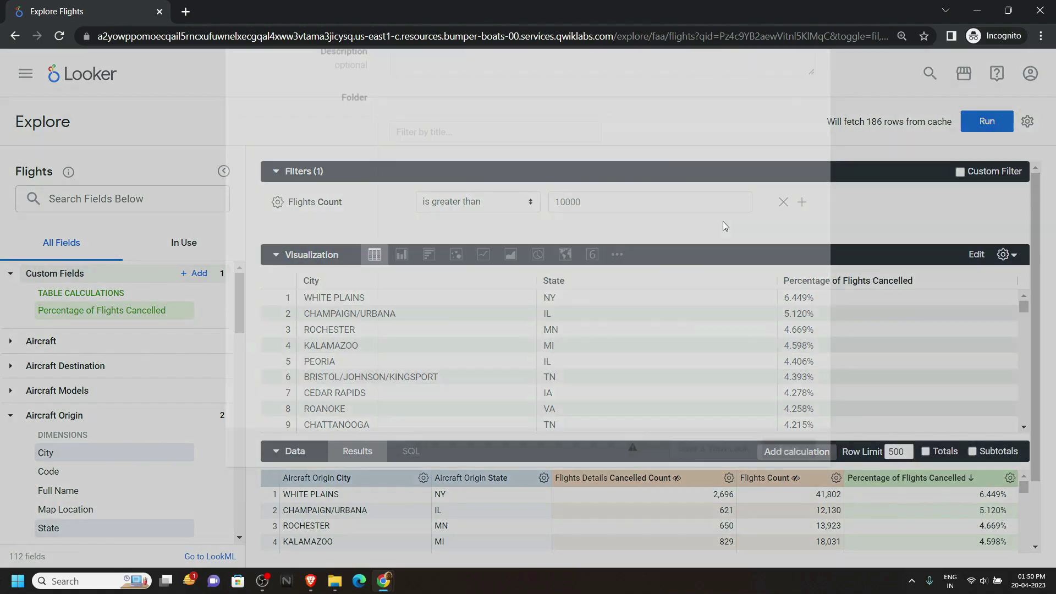
{"action": "mouse_move", "coordinate": [383, 580]}
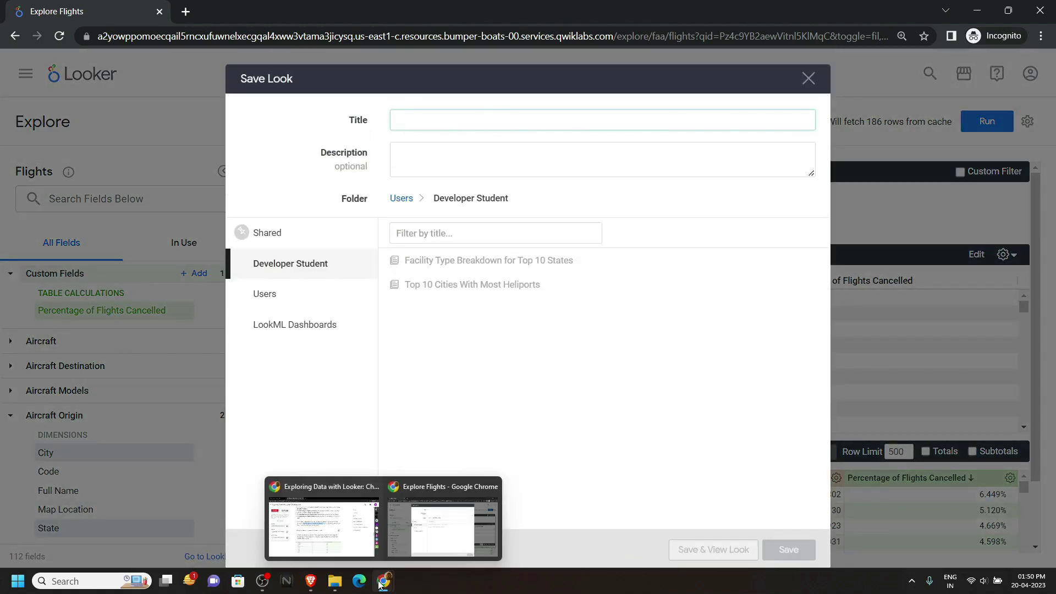
{"action": "left_click", "coordinate": [324, 520]}
{"action": "scroll", "coordinate": [438, 399], "scroll_direction": "down", "scroll_amount": 2}
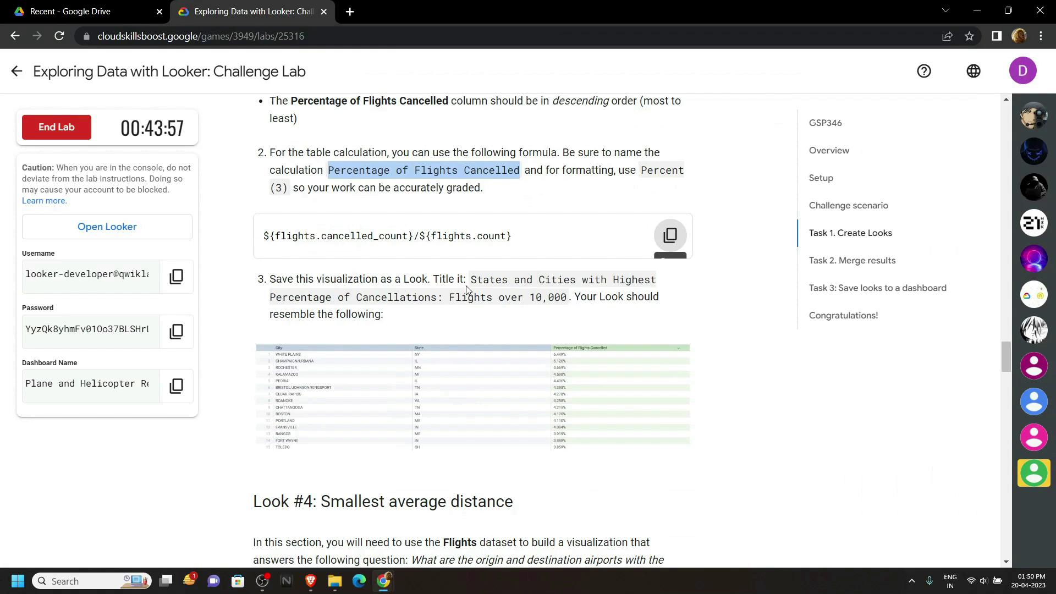
{"action": "left_click_drag", "start_coordinate": [473, 281], "coordinate": [567, 297]}
{"action": "key", "text": "ctrl+c"}
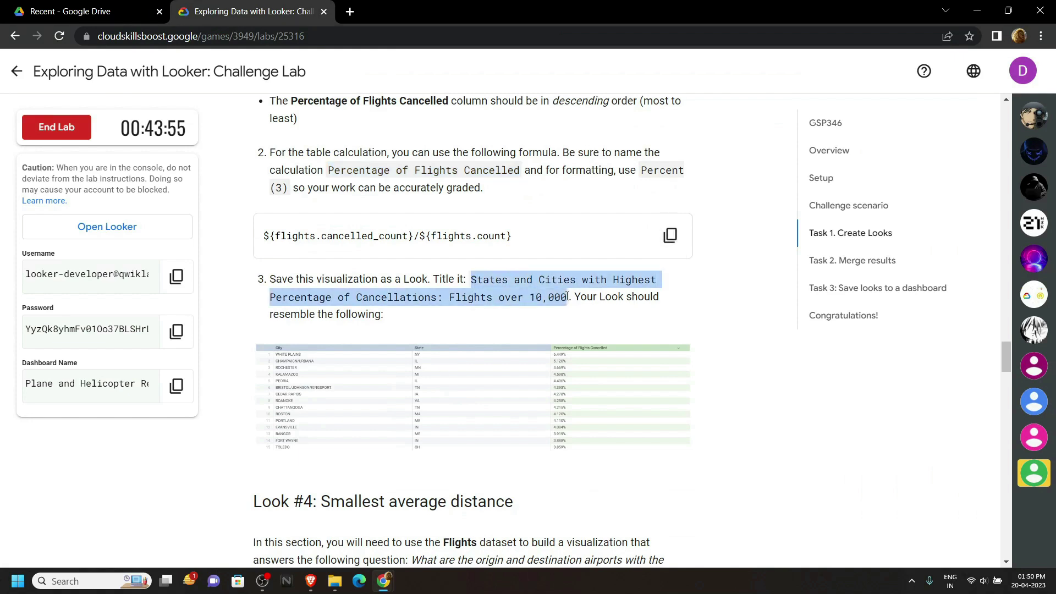
{"action": "mouse_move", "coordinate": [383, 581]}
{"action": "left_click", "coordinate": [457, 528]}
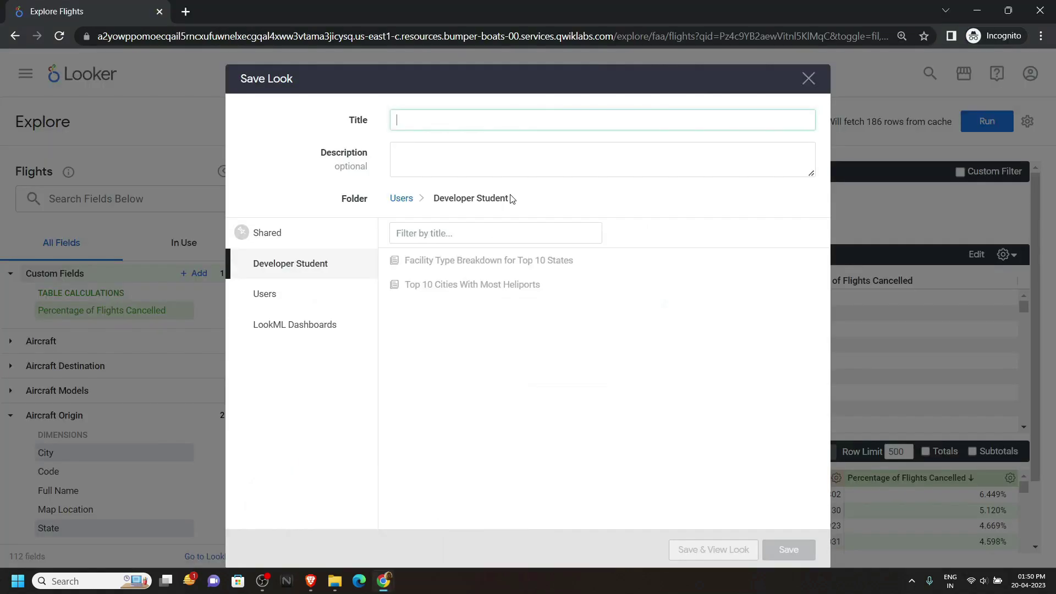
{"action": "key", "text": "ctrl+v"}
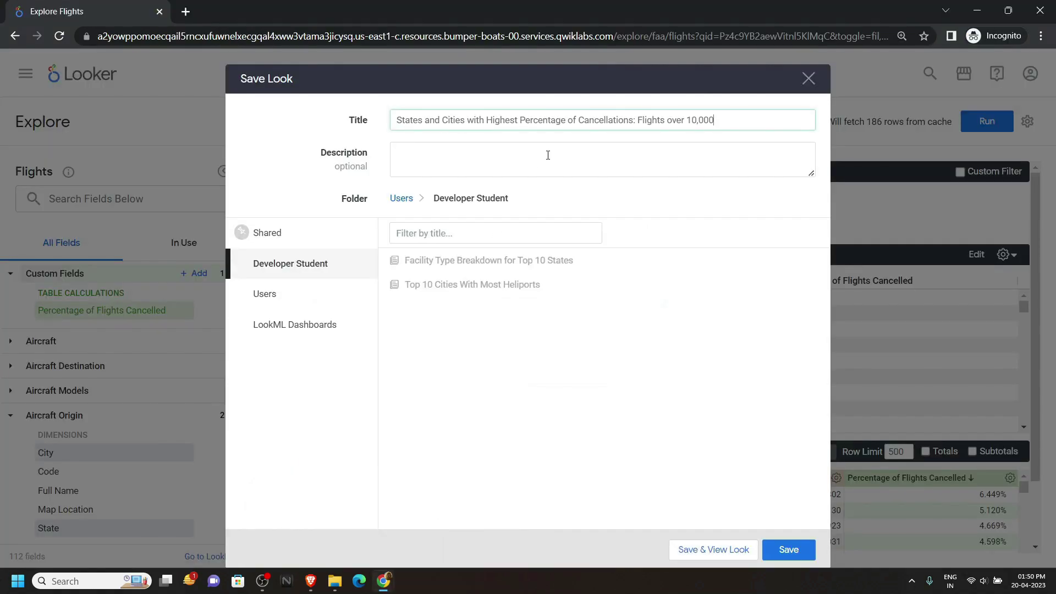
{"action": "left_click", "coordinate": [789, 549]}
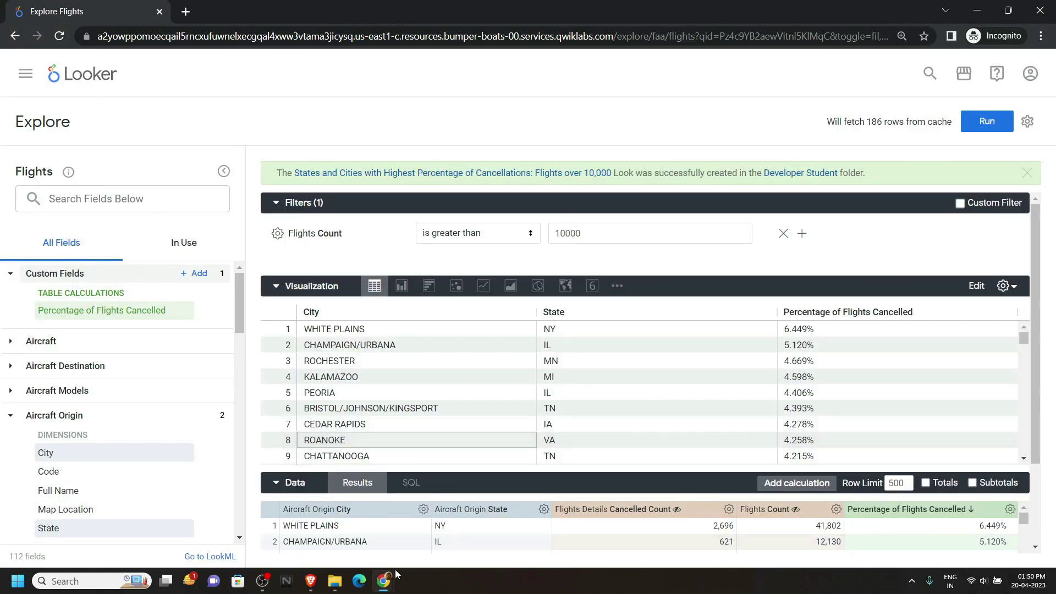
Check the Look #4 requirements in the lab instructions and open a new FAA Flights Explore in Looker.
{"action": "mouse_move", "coordinate": [384, 580]}
{"action": "left_click", "coordinate": [349, 528]}
{"action": "scroll", "coordinate": [350, 528], "scroll_direction": "down", "scroll_amount": 5}
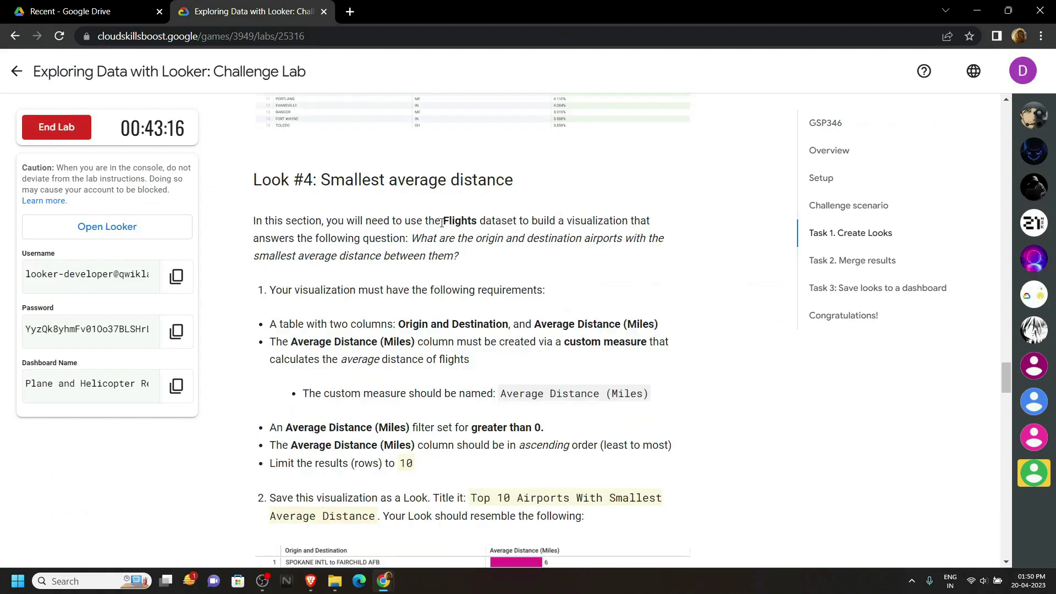
{"action": "left_click_drag", "start_coordinate": [442, 222], "coordinate": [542, 222]}
{"action": "mouse_move", "coordinate": [384, 580]}
{"action": "left_click", "coordinate": [448, 508]}
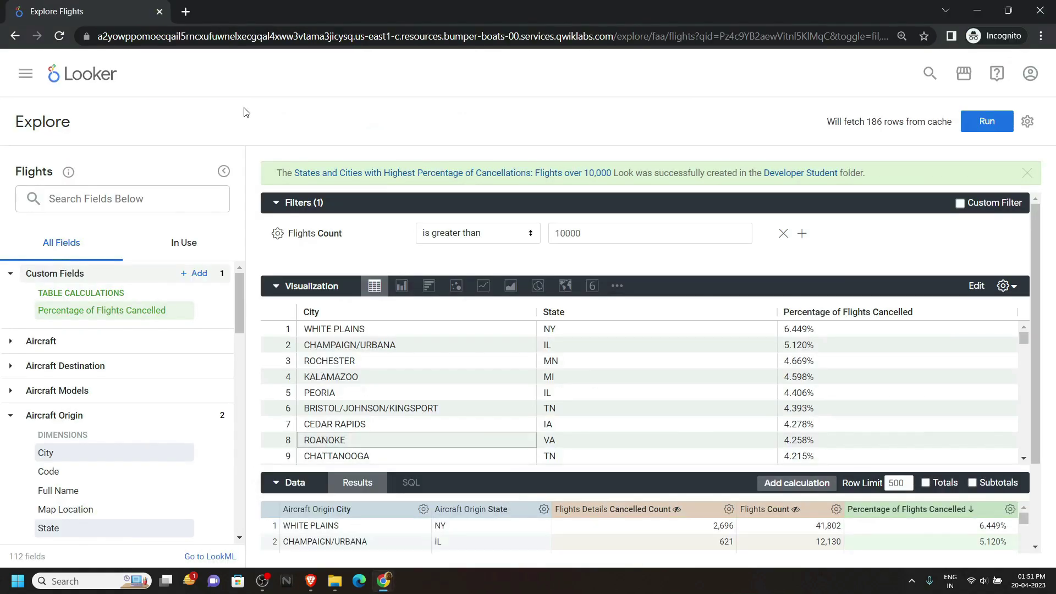
{"action": "left_click", "coordinate": [108, 78]}
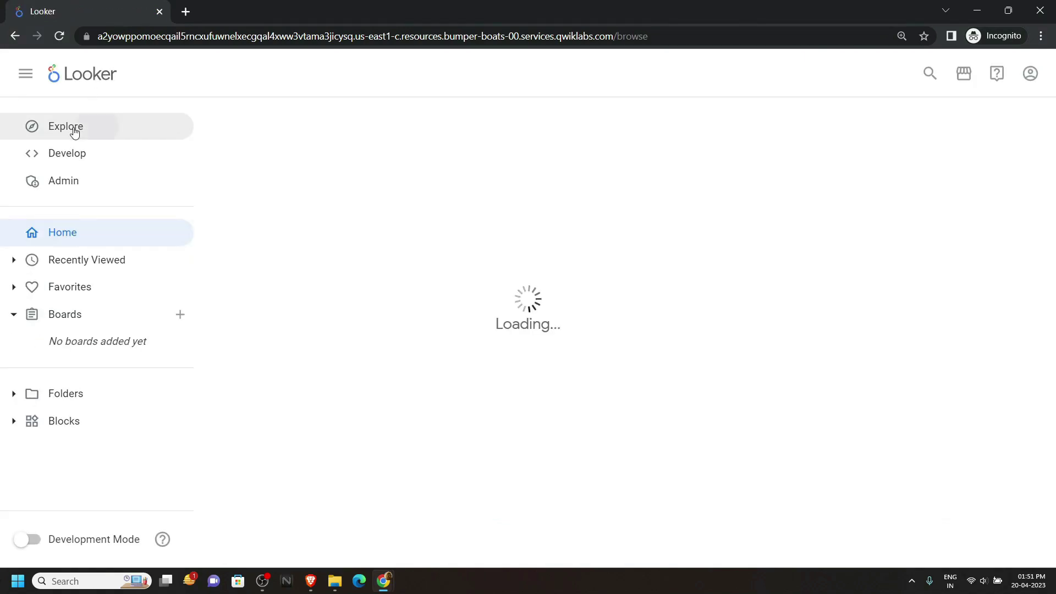
{"action": "left_click", "coordinate": [73, 127]}
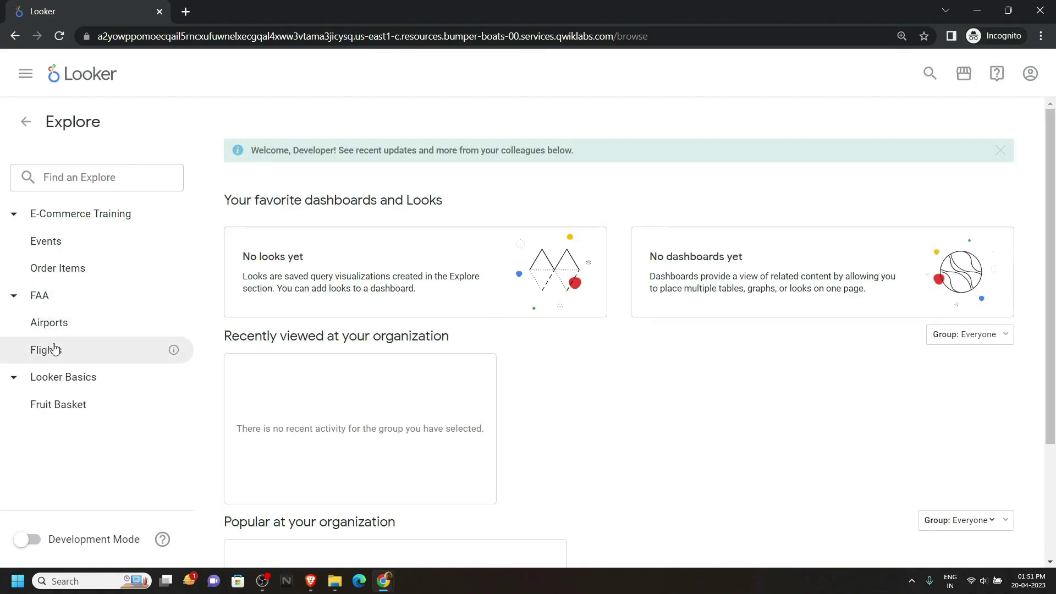
{"action": "left_click", "coordinate": [70, 352]}
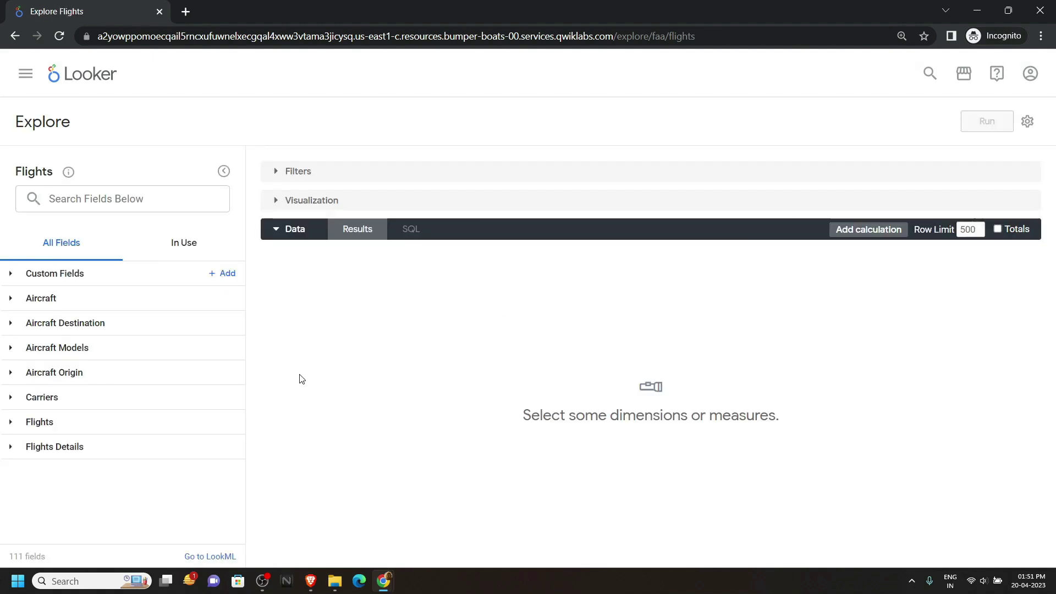
Add the Origin and Destination dimension from the Flights view to the new query.
{"action": "left_click", "coordinate": [82, 431]}
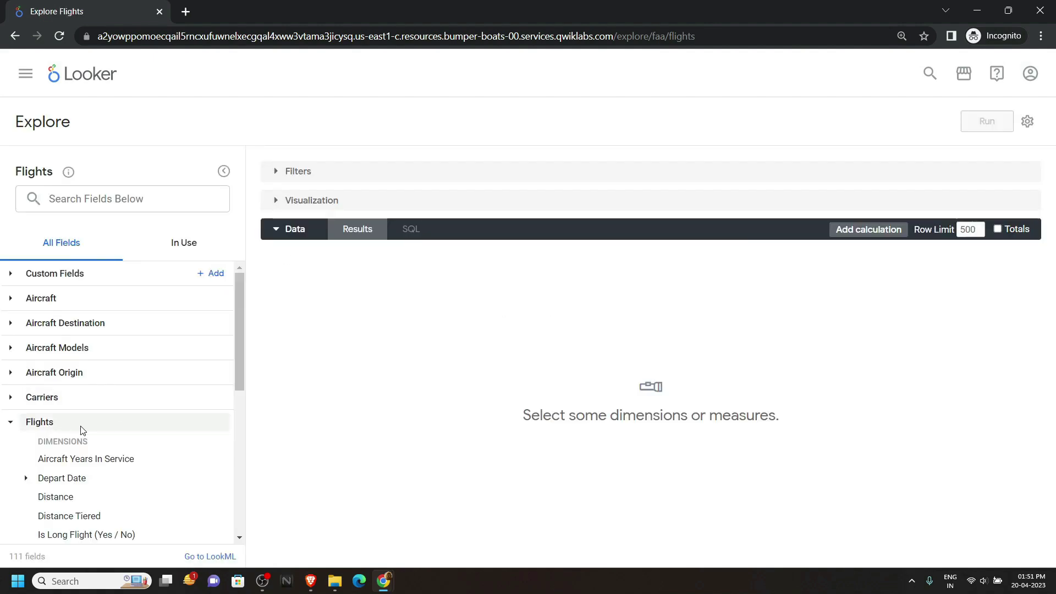
{"action": "scroll", "coordinate": [81, 430], "scroll_direction": "down", "scroll_amount": 2}
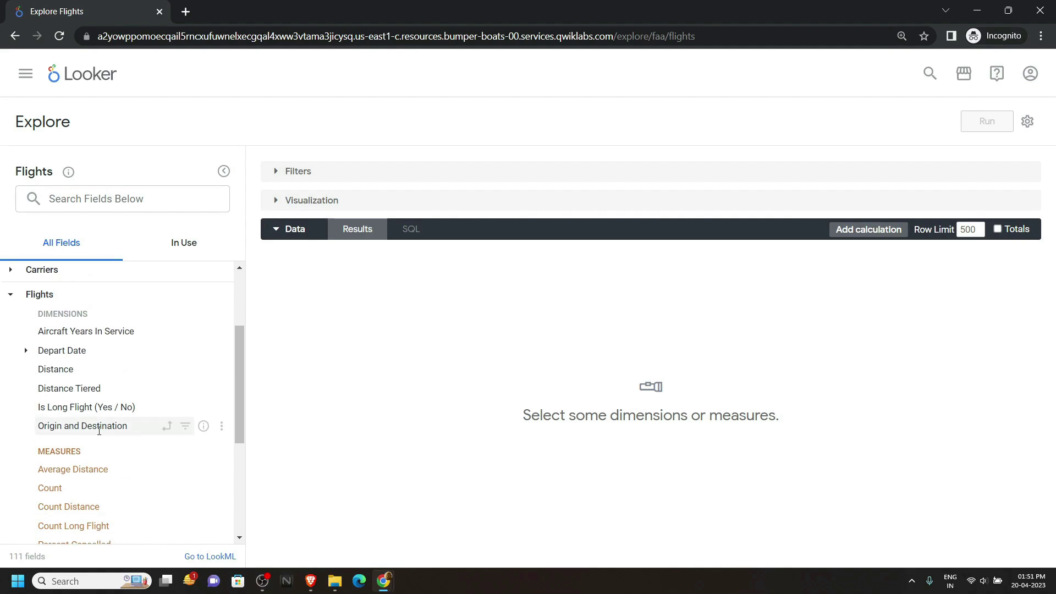
{"action": "left_click", "coordinate": [131, 431]}
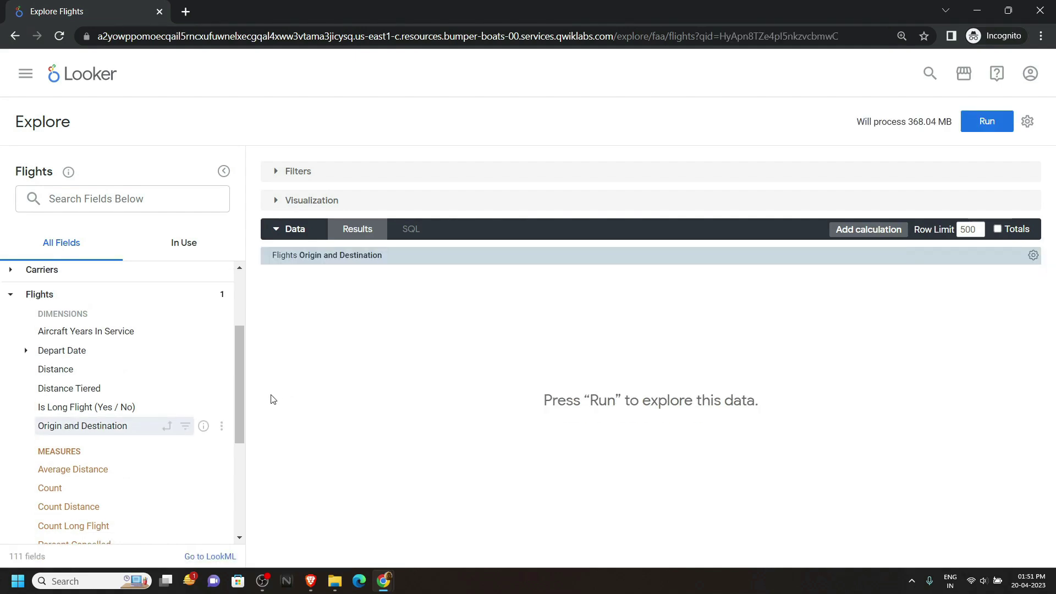
Start a new custom measure that uses the Flights Average Distance field as its field to measure.
{"action": "scroll", "coordinate": [242, 405], "scroll_direction": "up", "scroll_amount": 3}
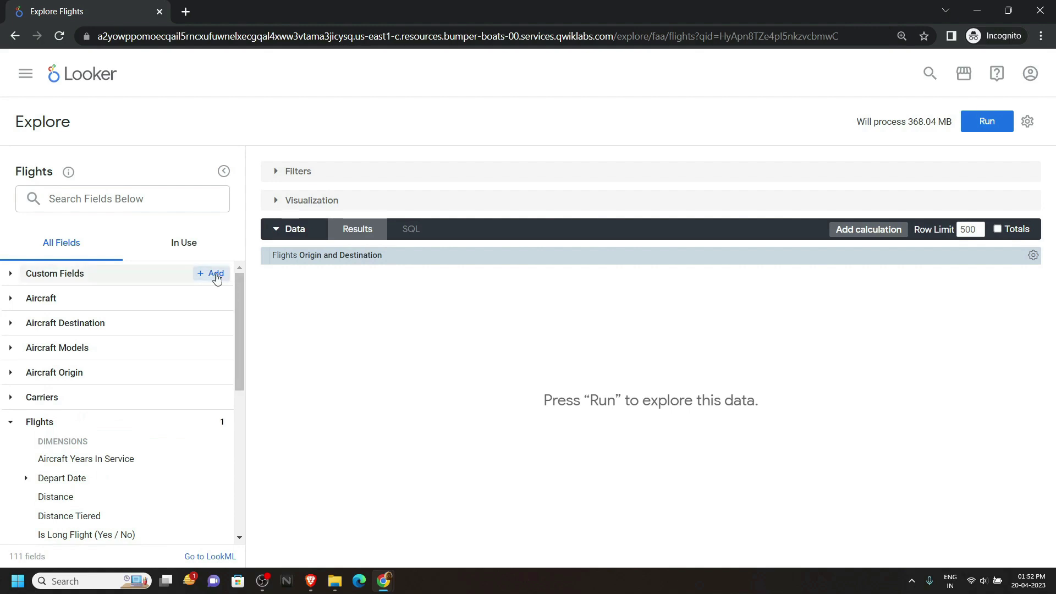
{"action": "left_click", "coordinate": [216, 275]}
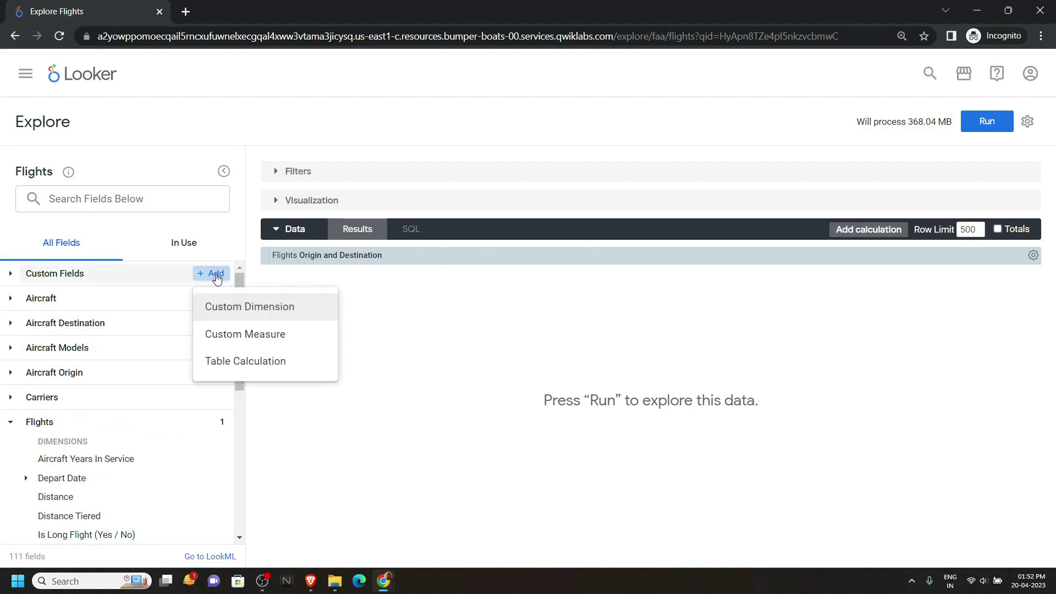
{"action": "left_click", "coordinate": [263, 339]}
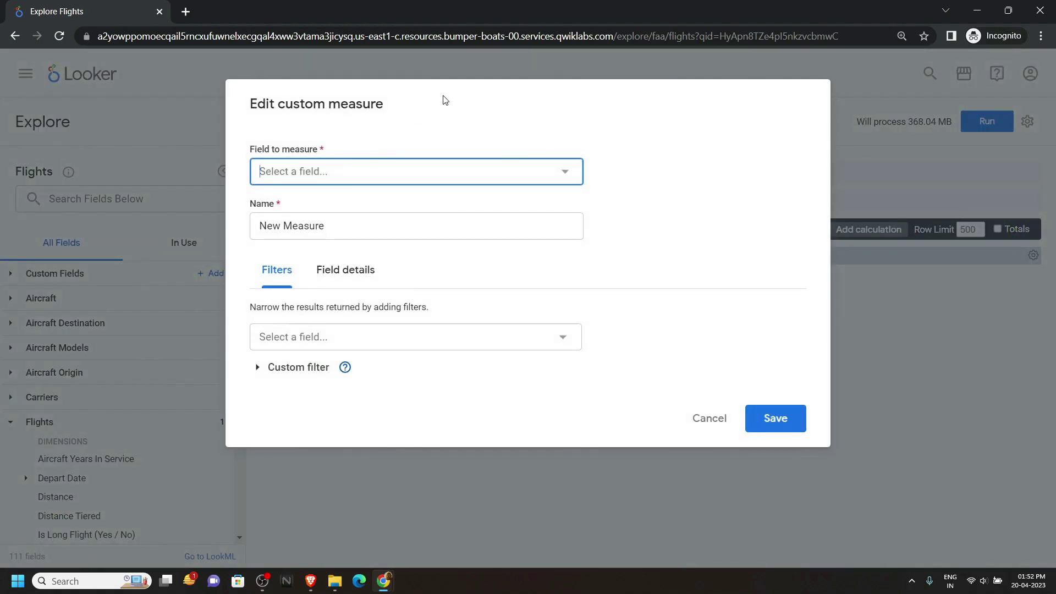
{"action": "type", "text": "avera"}
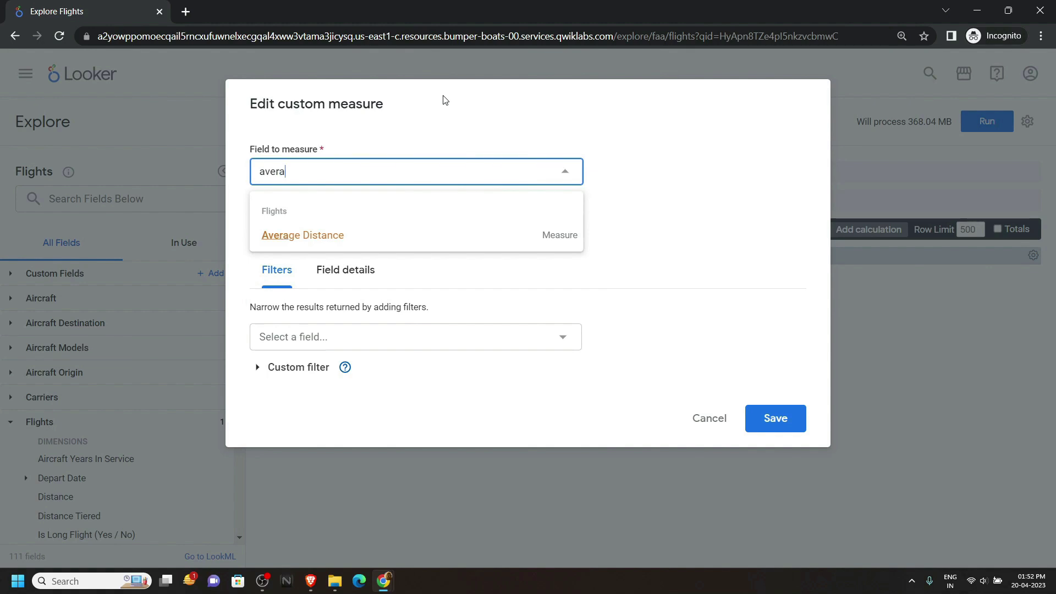
{"action": "left_click", "coordinate": [342, 237]}
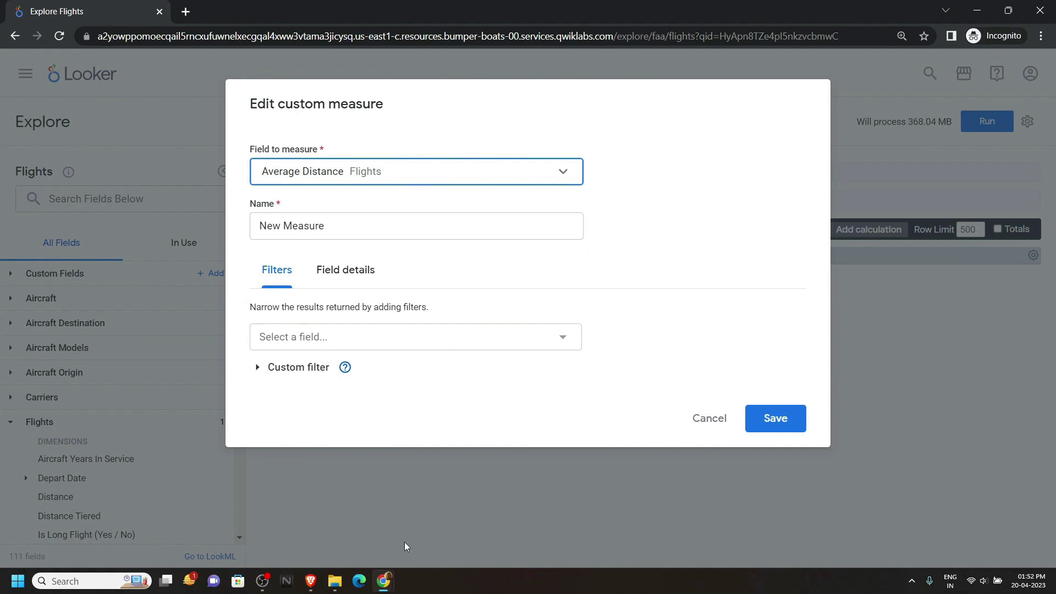
Name the custom measure Average Distance (Miles), as given in the lab instructions, and save it.
{"action": "mouse_move", "coordinate": [383, 581]}
{"action": "left_click", "coordinate": [321, 522]}
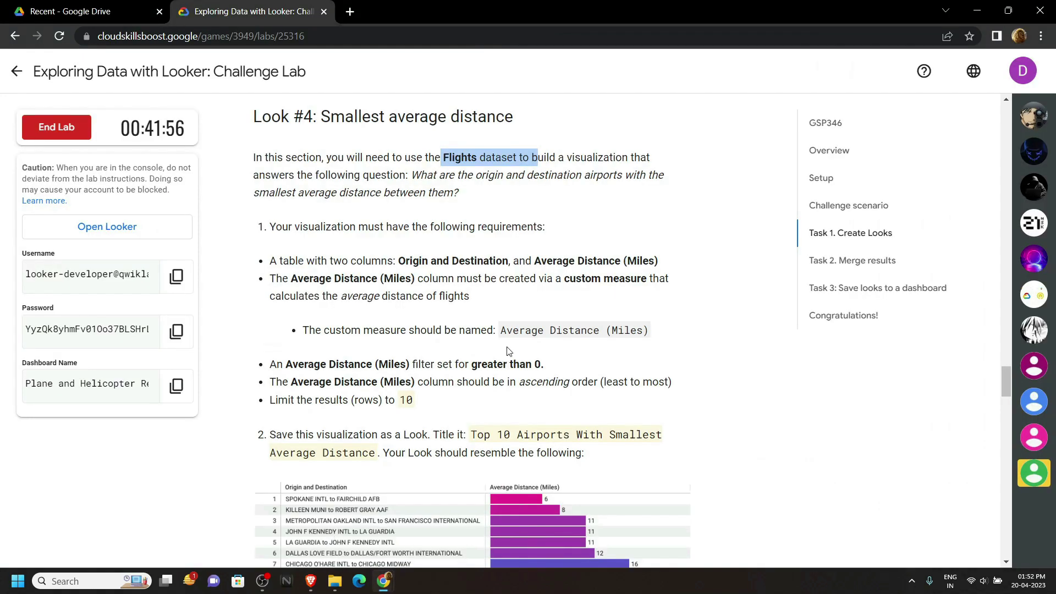
{"action": "left_click_drag", "start_coordinate": [501, 331], "coordinate": [643, 327]}
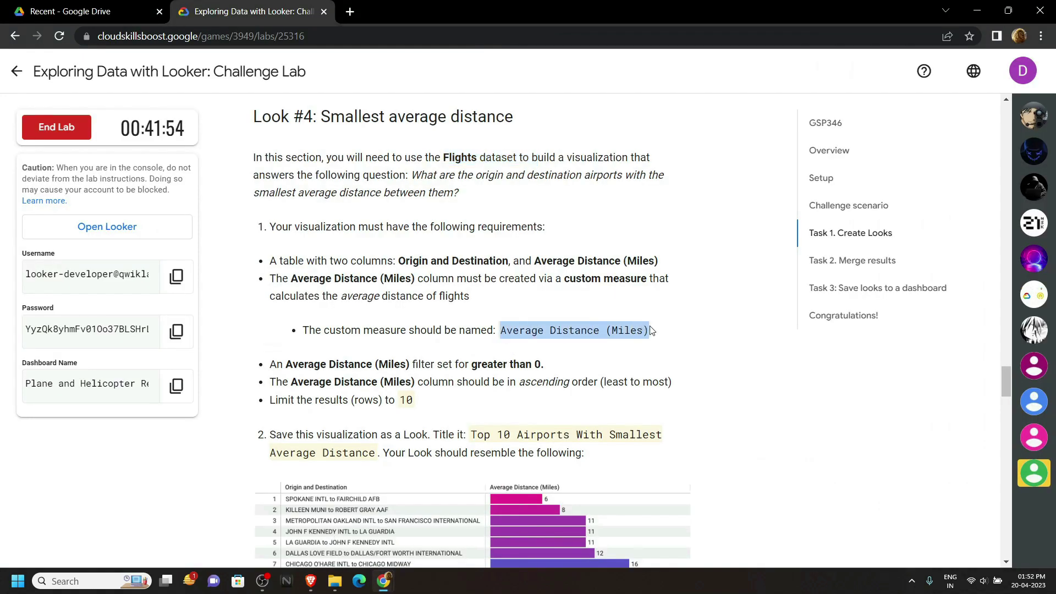
{"action": "key", "text": "alt+Tab"}
{"action": "triple_click", "coordinate": [357, 227]}
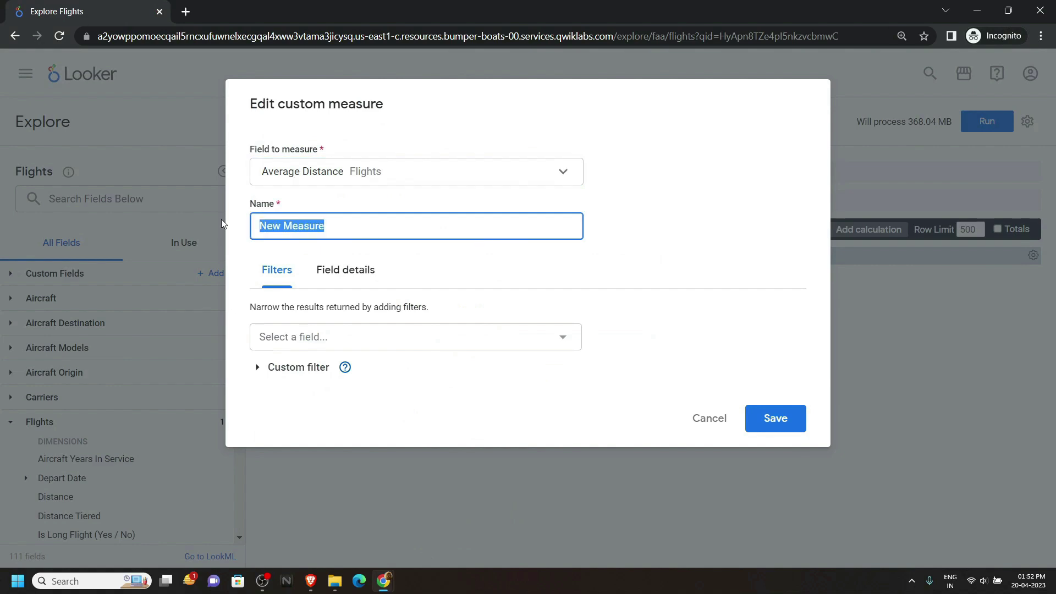
{"action": "type", "text": "Average Distance (Miles)"}
{"action": "left_click", "coordinate": [774, 418]}
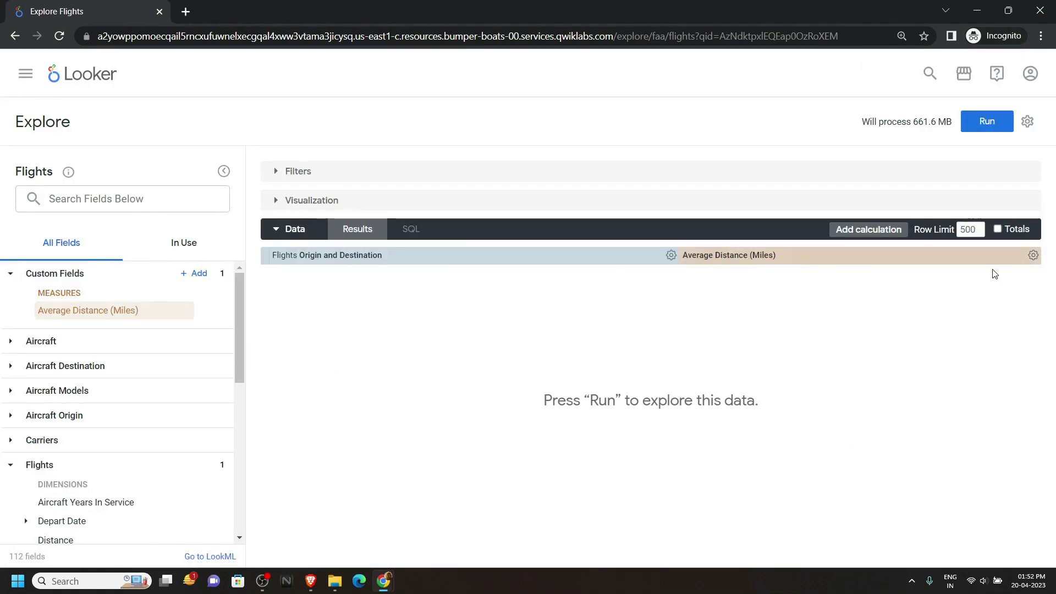
Filter Average Distance (Miles) to values greater than 0 and sort that column in ascending order.
{"action": "left_click", "coordinate": [1033, 254]}
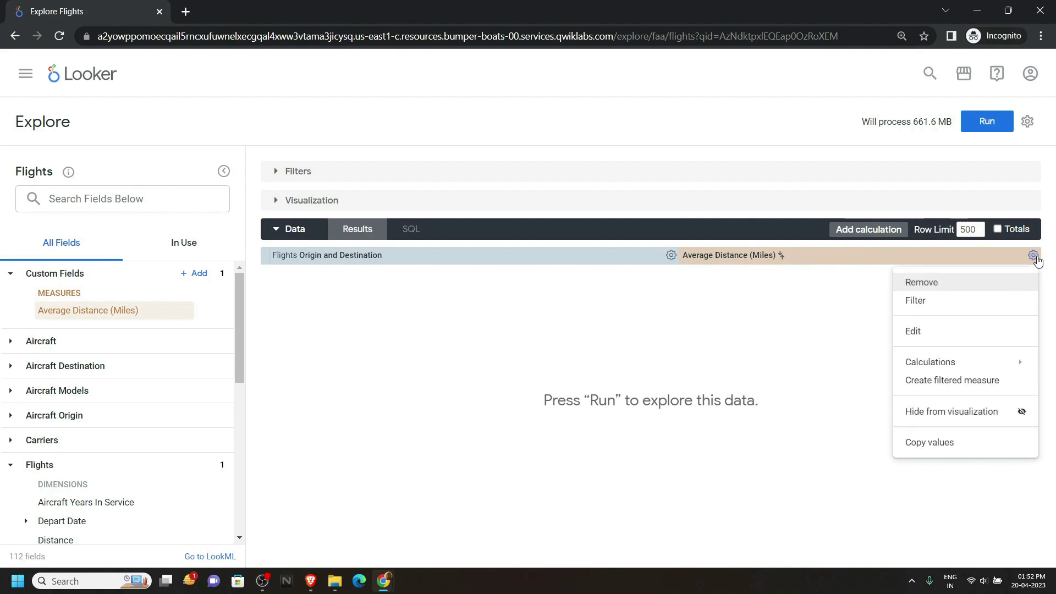
{"action": "left_click", "coordinate": [973, 301]}
{"action": "left_click", "coordinate": [478, 203]}
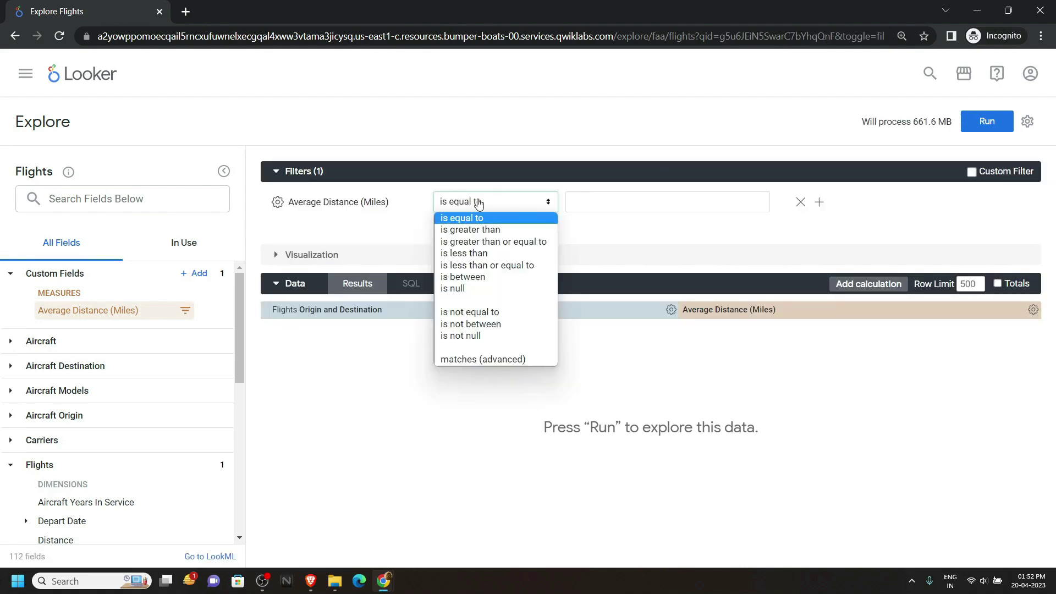
{"action": "left_click", "coordinate": [473, 227]}
{"action": "left_click", "coordinate": [601, 203]}
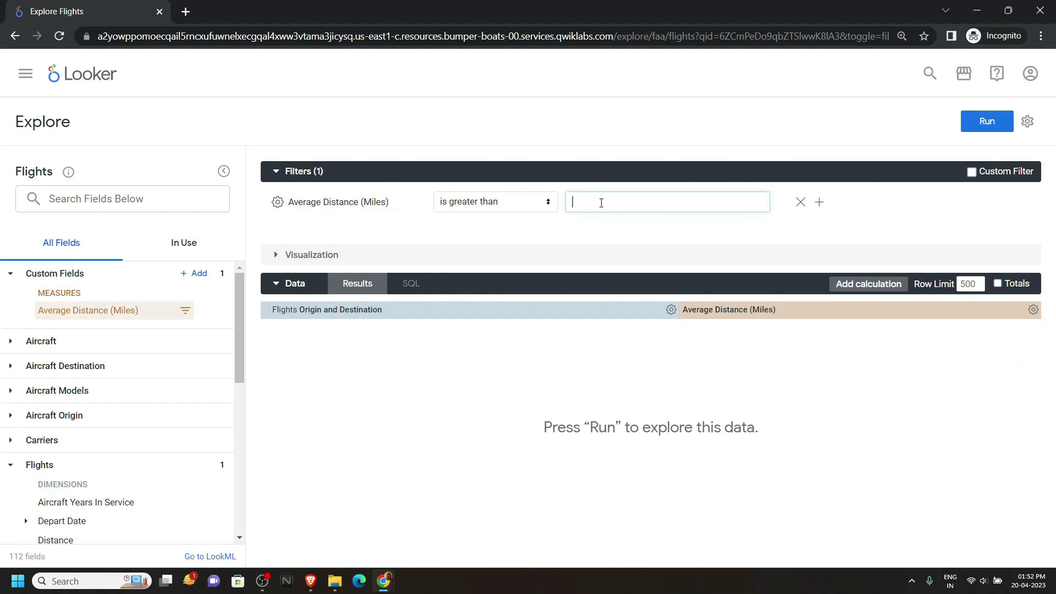
{"action": "type", "text": "0"}
{"action": "left_click", "coordinate": [601, 355]}
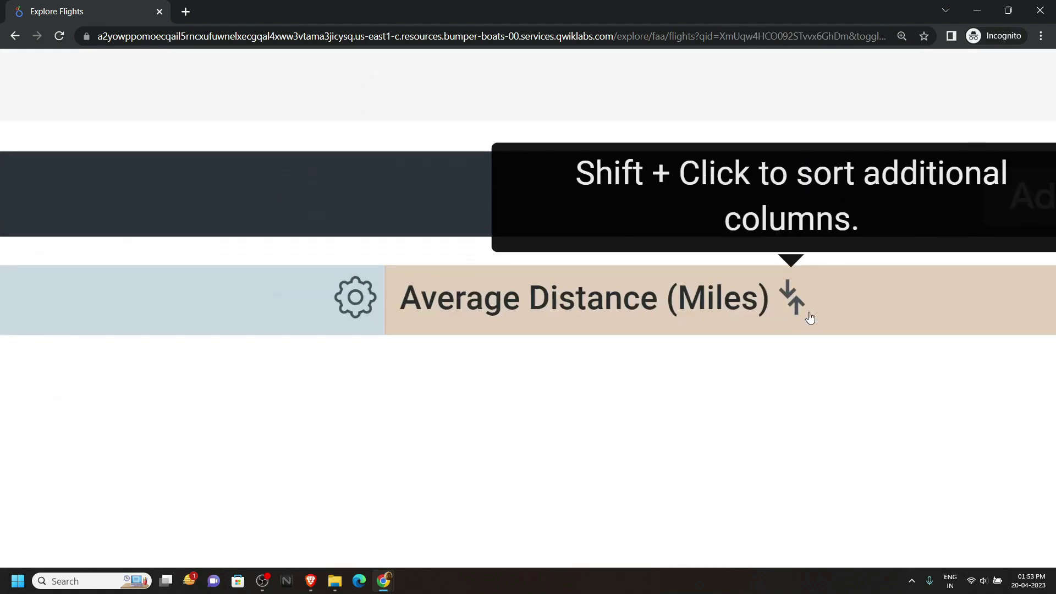
{"action": "left_click", "coordinate": [795, 304]}
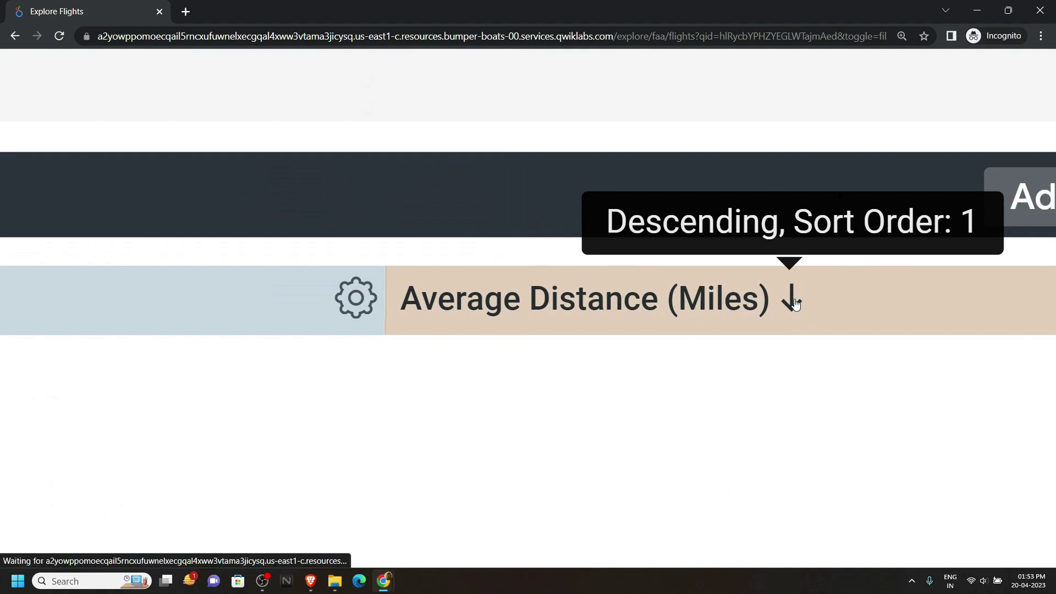
{"action": "left_click", "coordinate": [793, 301]}
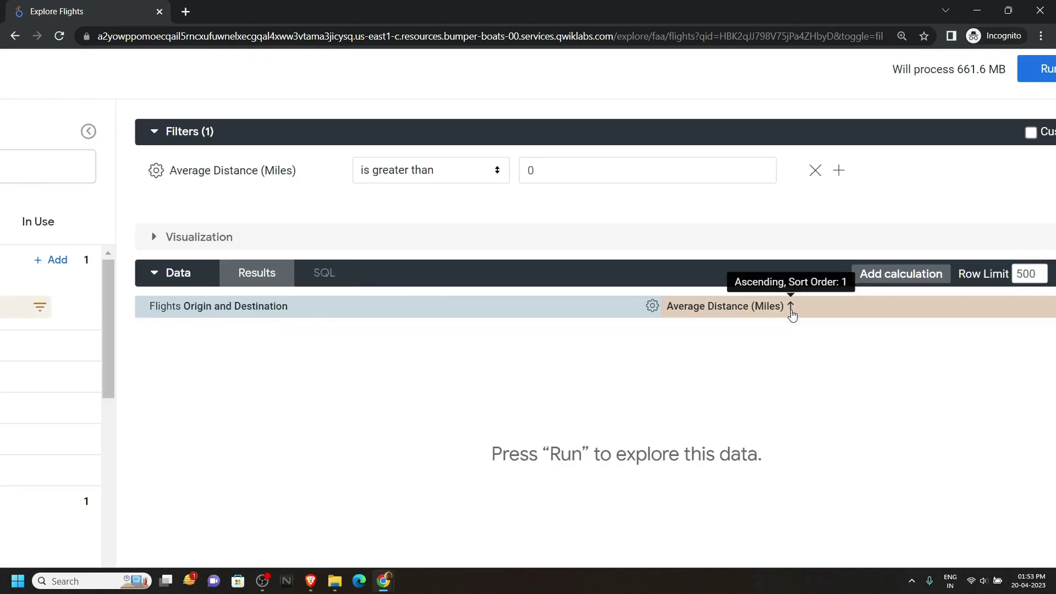
Check the required row count in the lab instructions and set the query's row limit to 10.
{"action": "mouse_move", "coordinate": [391, 577]}
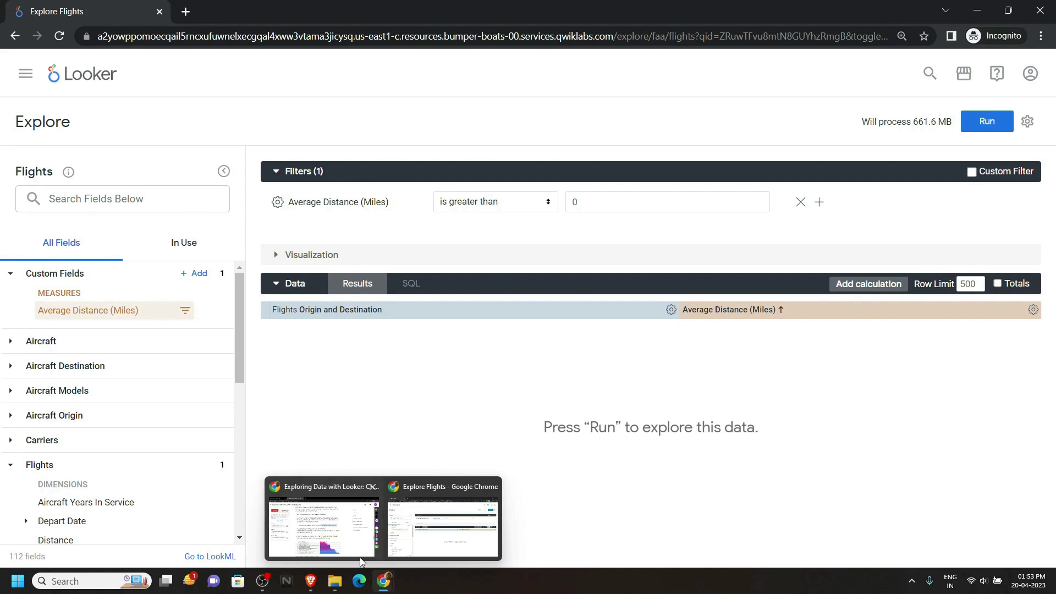
{"action": "left_click", "coordinate": [360, 555]}
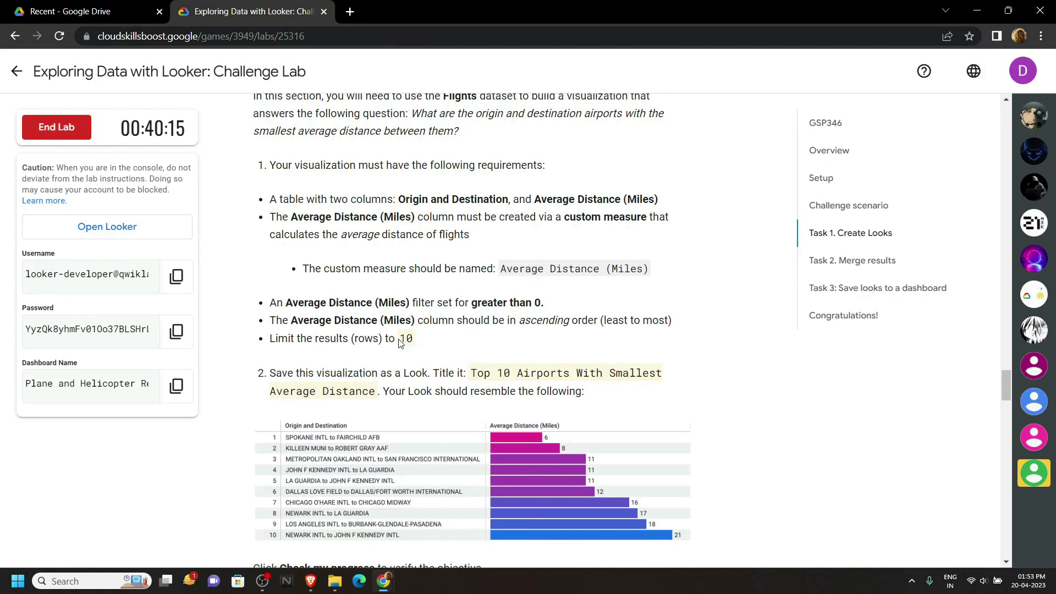
{"action": "left_click_drag", "start_coordinate": [400, 342], "coordinate": [408, 339]}
{"action": "mouse_move", "coordinate": [391, 583]}
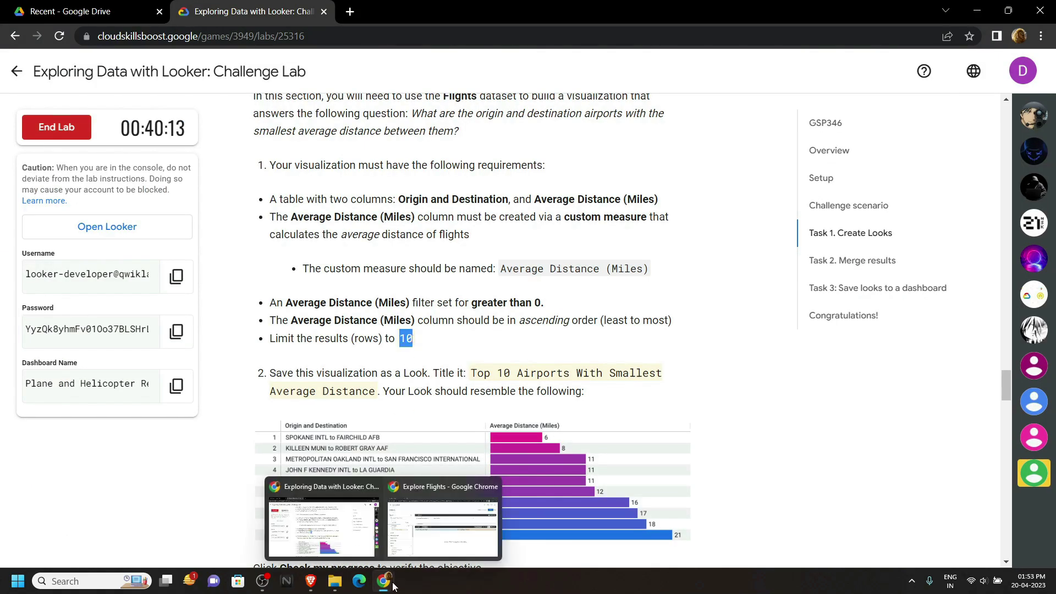
{"action": "left_click", "coordinate": [438, 525]}
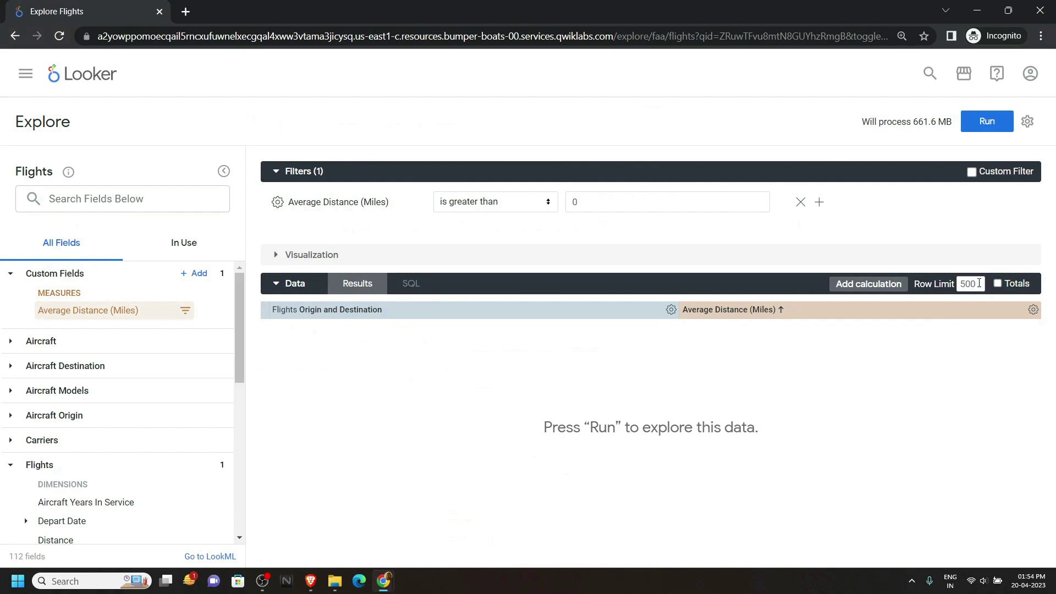
{"action": "left_click_drag", "start_coordinate": [978, 284], "coordinate": [949, 289]}
{"action": "type", "text": "10"}
Run the query and show its results as a Table visualization.
{"action": "left_click", "coordinate": [997, 130]}
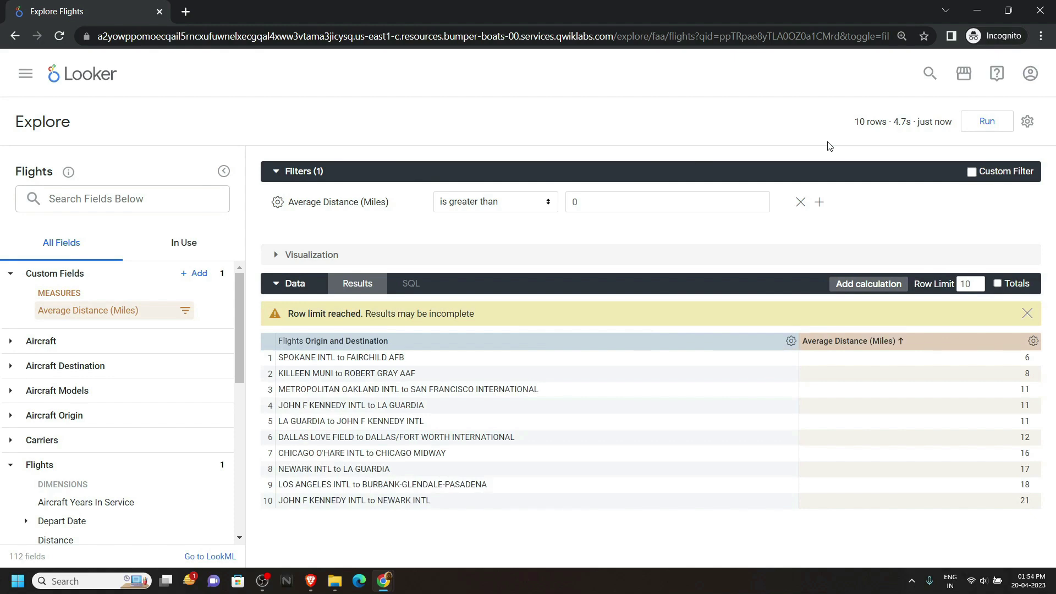
{"action": "left_click", "coordinate": [325, 253]}
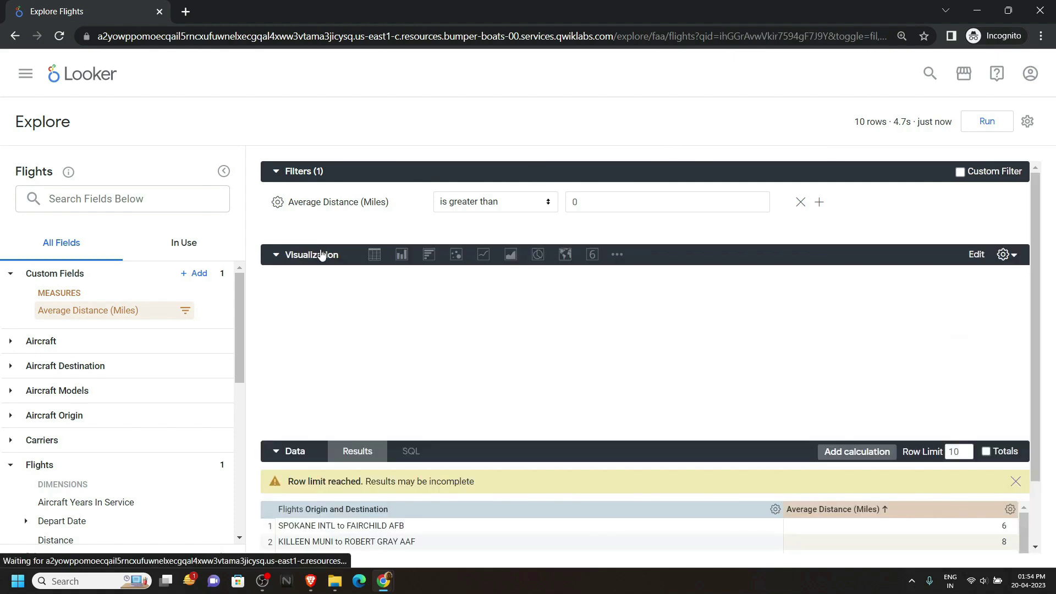
{"action": "left_click", "coordinate": [375, 257]}
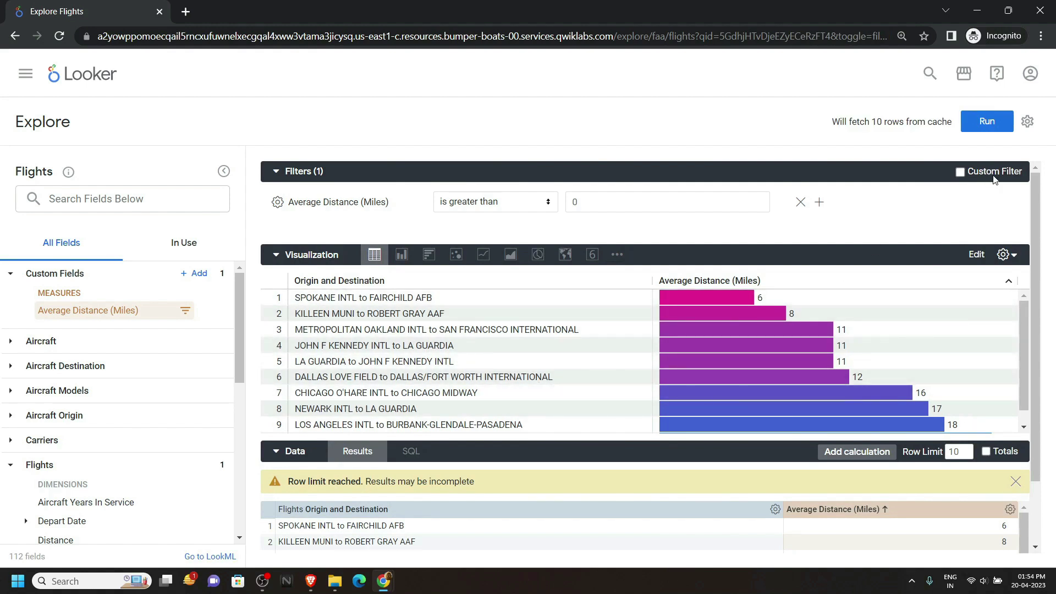
Save the query as a Look titled Top 10 Airports With Smallest Average Distance, copied from the lab instructions.
{"action": "left_click", "coordinate": [1027, 121]}
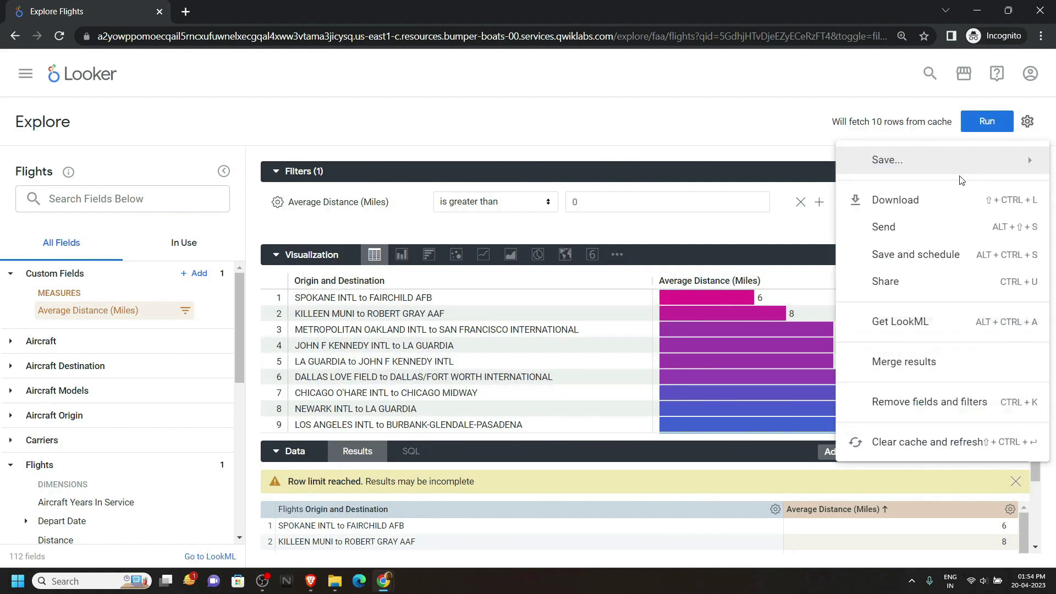
{"action": "mouse_move", "coordinate": [913, 162]}
{"action": "left_click", "coordinate": [801, 223]}
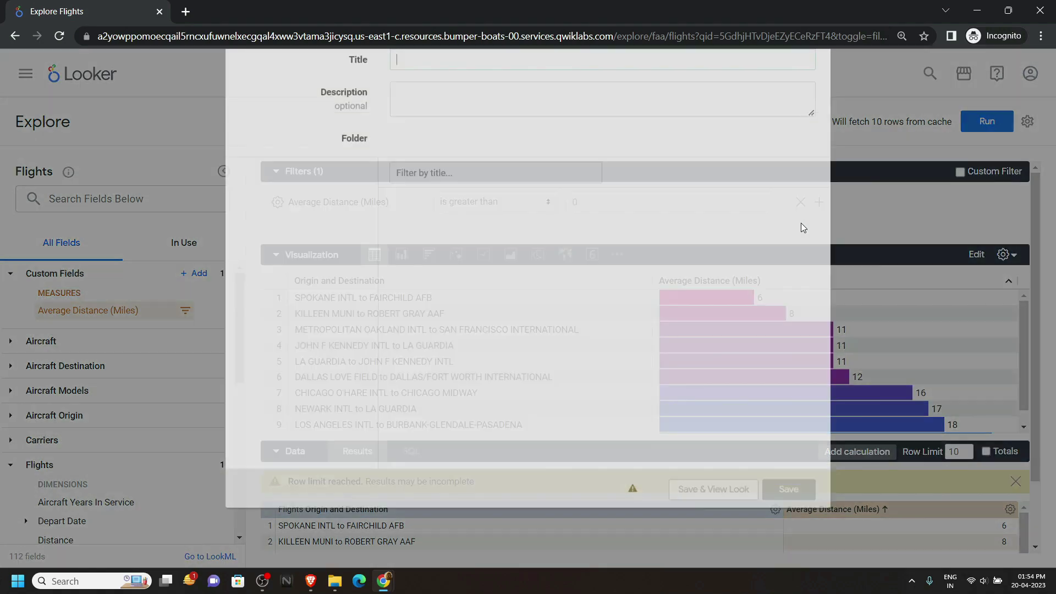
{"action": "mouse_move", "coordinate": [385, 582]}
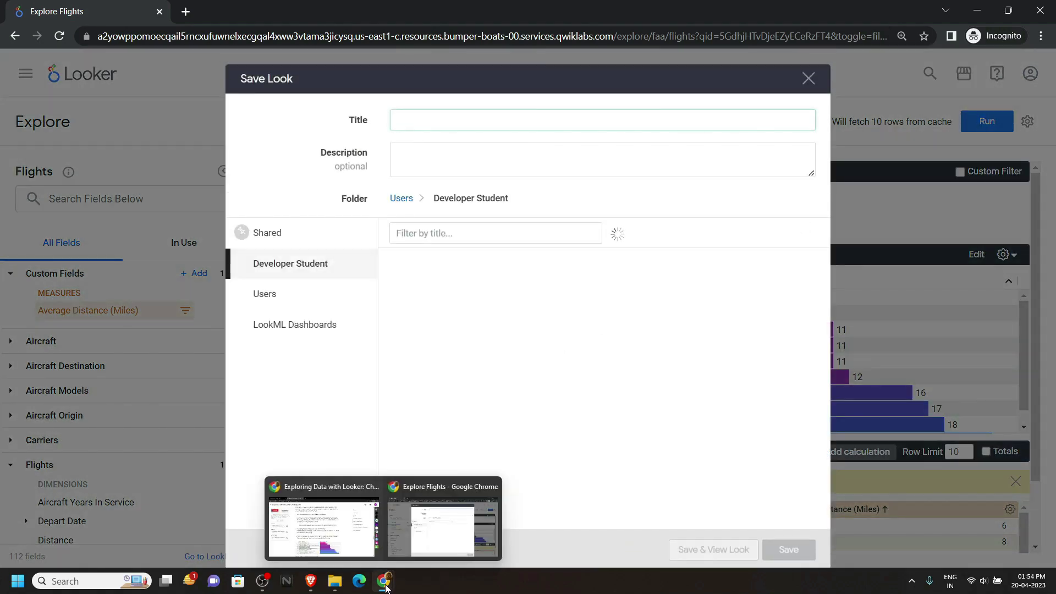
{"action": "left_click", "coordinate": [355, 530]}
{"action": "left_click_drag", "start_coordinate": [472, 373], "coordinate": [379, 389]}
{"action": "key", "text": "ctrl+c"}
{"action": "key", "text": "alt+Tab"}
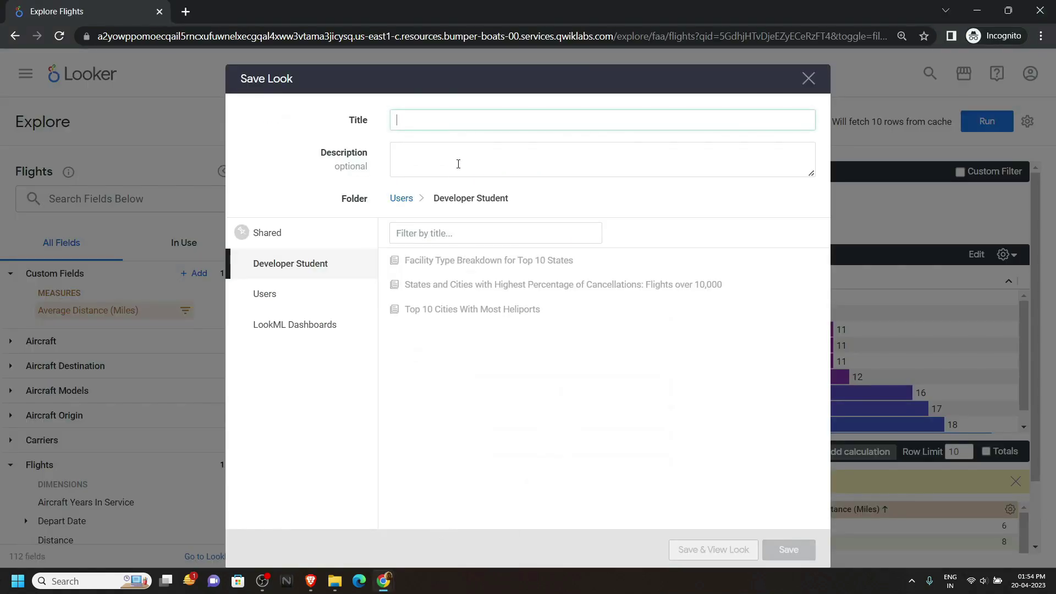
{"action": "key", "text": "ctrl+v"}
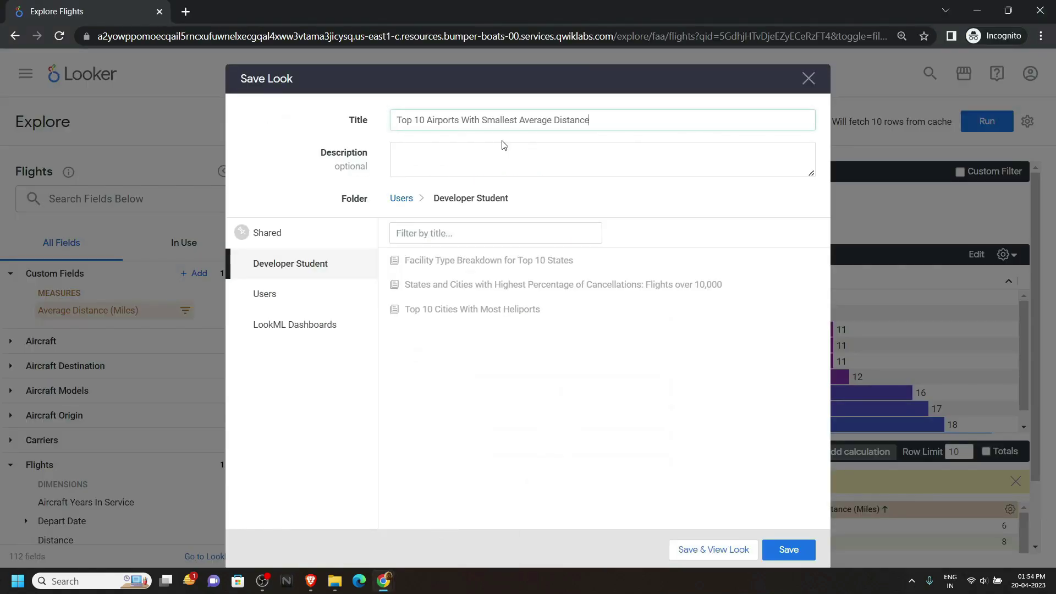
{"action": "left_click", "coordinate": [788, 550]}
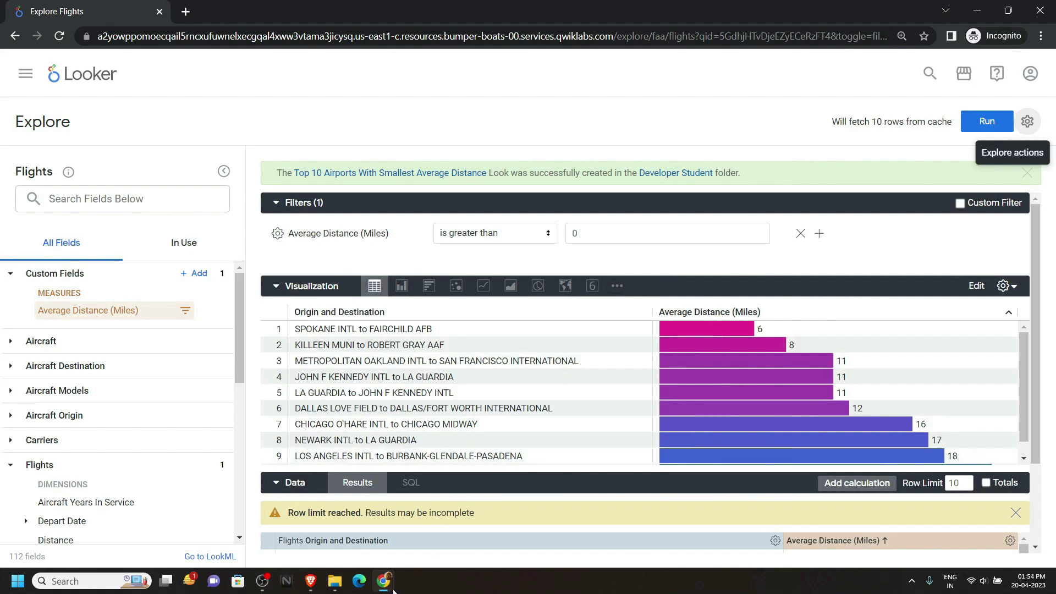
Return to the lab instructions and check the progress of the Create Looks objective.
{"action": "mouse_move", "coordinate": [383, 581]}
{"action": "left_click", "coordinate": [352, 537]}
{"action": "scroll", "coordinate": [352, 537], "scroll_direction": "down", "scroll_amount": 5}
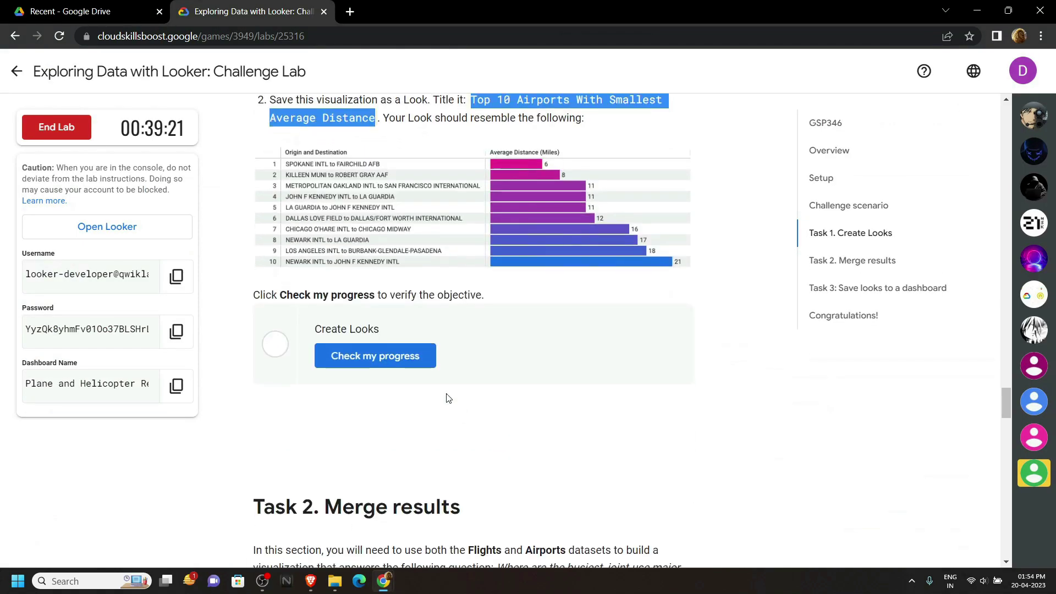
{"action": "left_click", "coordinate": [379, 356]}
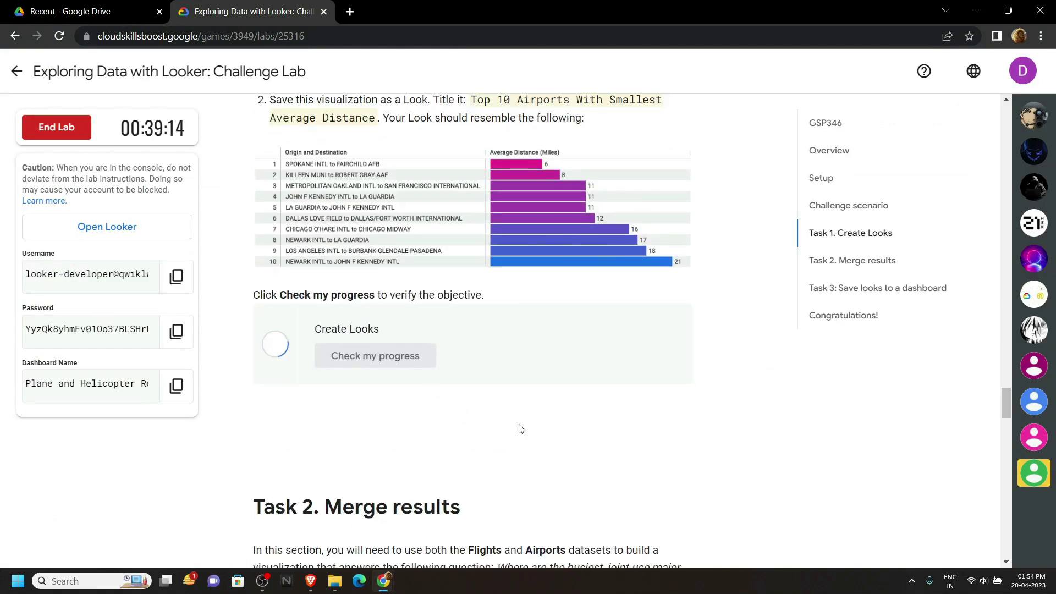
{"action": "scroll", "coordinate": [521, 429], "scroll_direction": "down", "scroll_amount": 1}
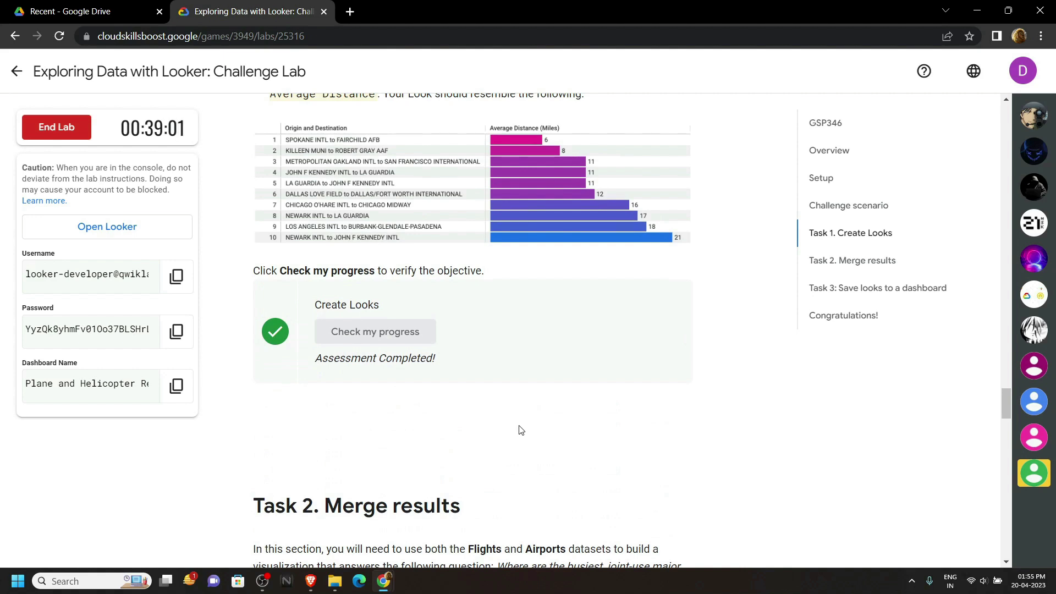
Read the Task 2 merge requirements in the lab instructions, and open a new Flights Explore in Looker.
{"action": "scroll", "coordinate": [521, 429], "scroll_direction": "down", "scroll_amount": 6}
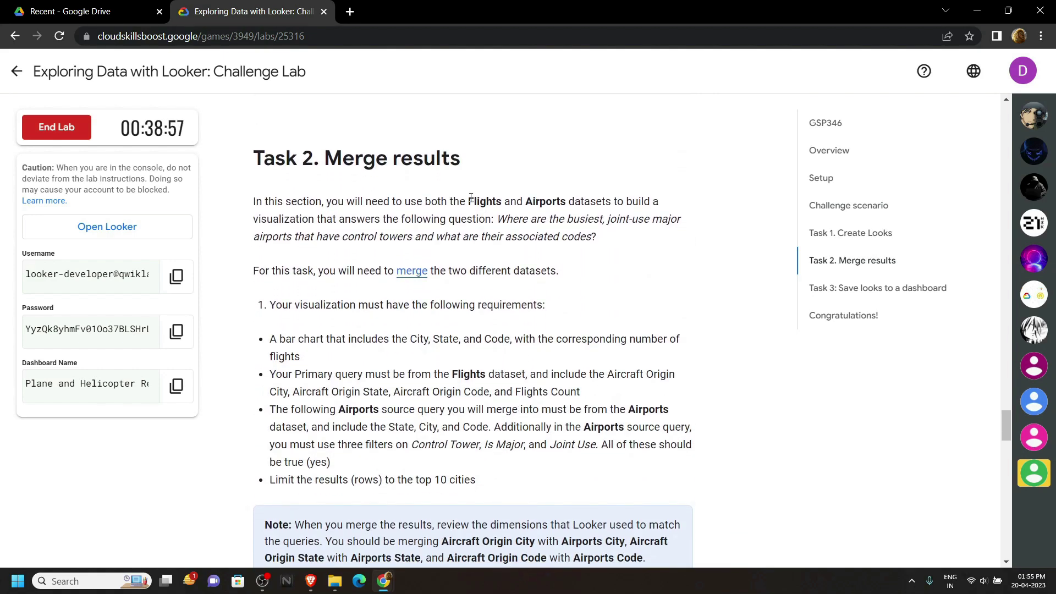
{"action": "left_click_drag", "start_coordinate": [471, 197], "coordinate": [503, 201]}
{"action": "mouse_move", "coordinate": [383, 581]}
{"action": "left_click", "coordinate": [430, 541]}
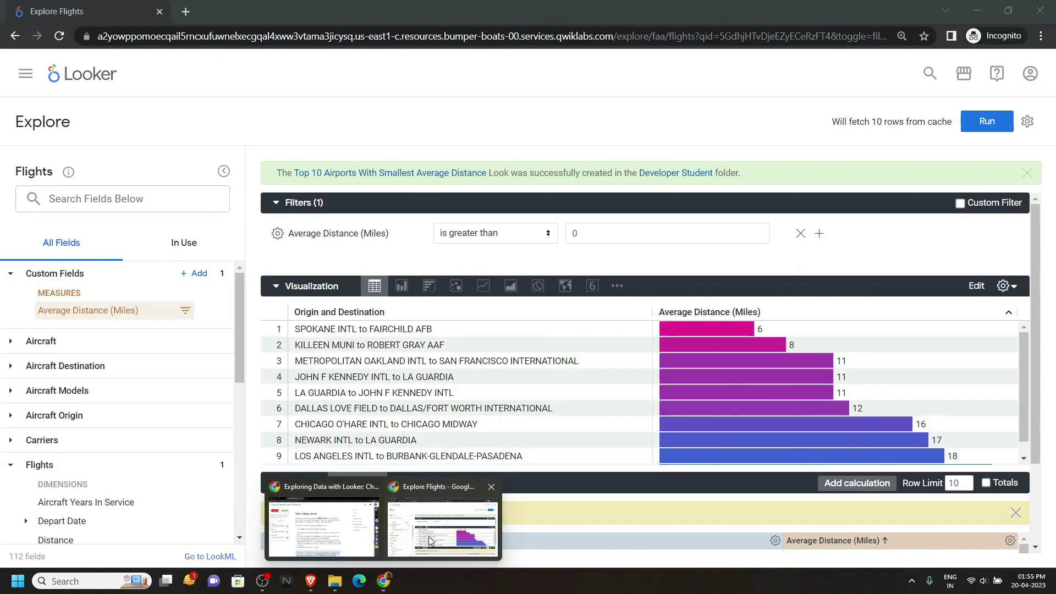
{"action": "left_click", "coordinate": [107, 82]}
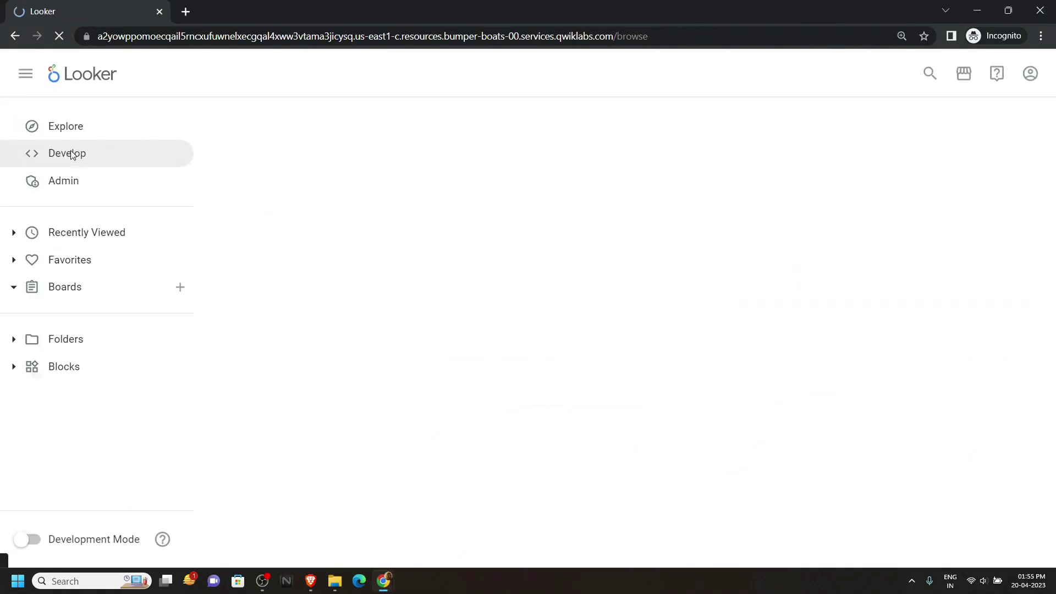
{"action": "left_click", "coordinate": [81, 131]}
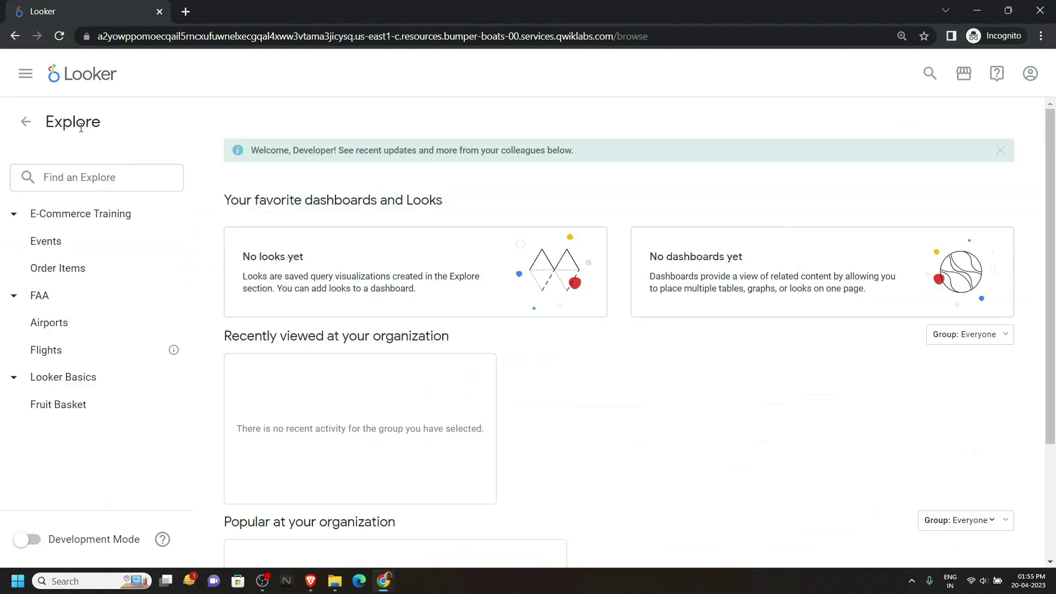
{"action": "left_click", "coordinate": [66, 354]}
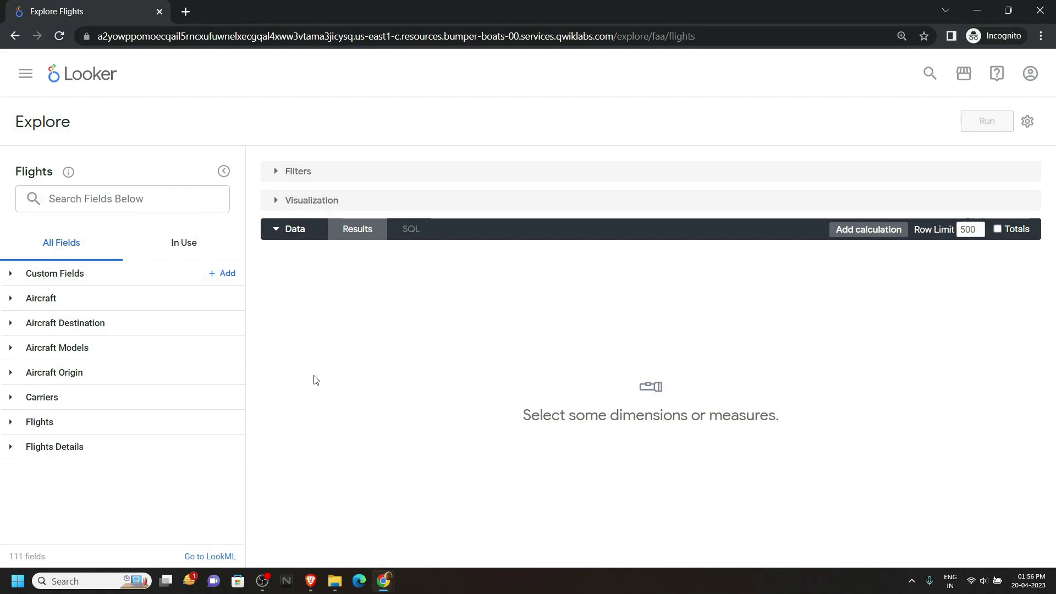
Add the Aircraft Origin City, State and Code dimensions and the Flights Count measure to the query.
{"action": "left_click", "coordinate": [29, 373]}
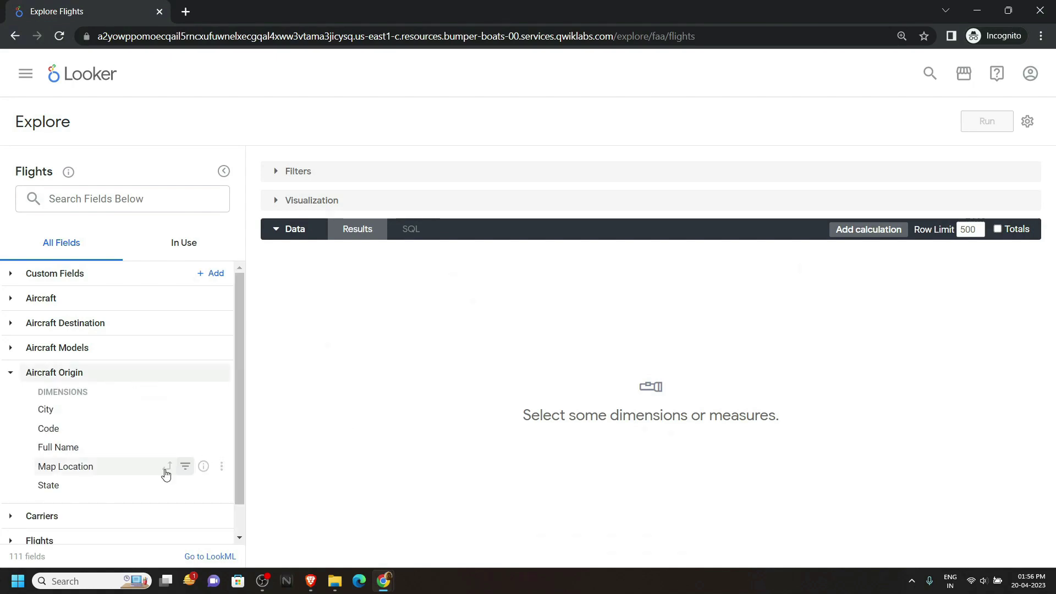
{"action": "left_click", "coordinate": [92, 415]}
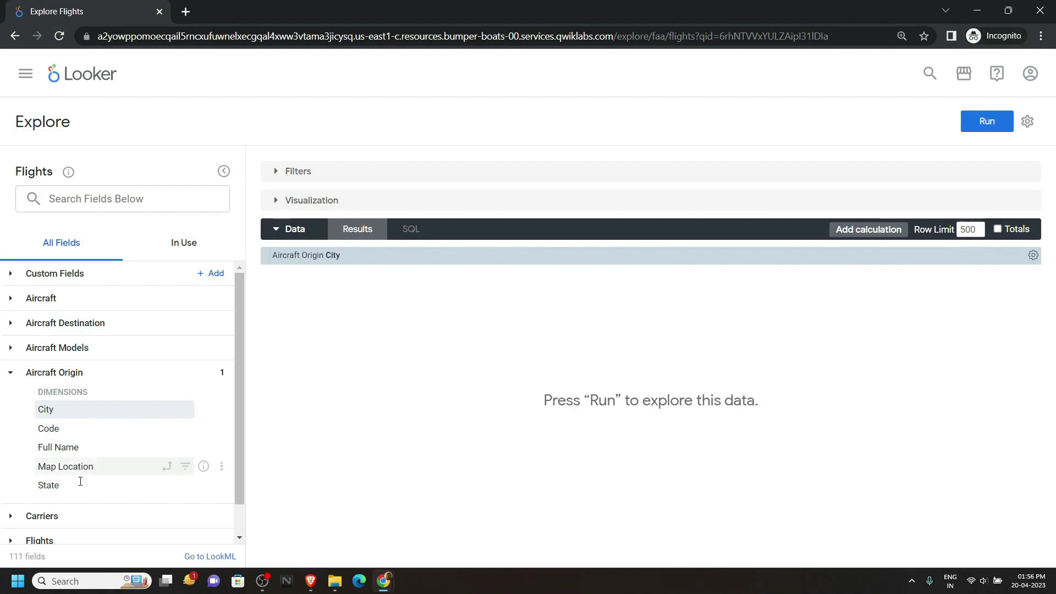
{"action": "left_click", "coordinate": [99, 495]}
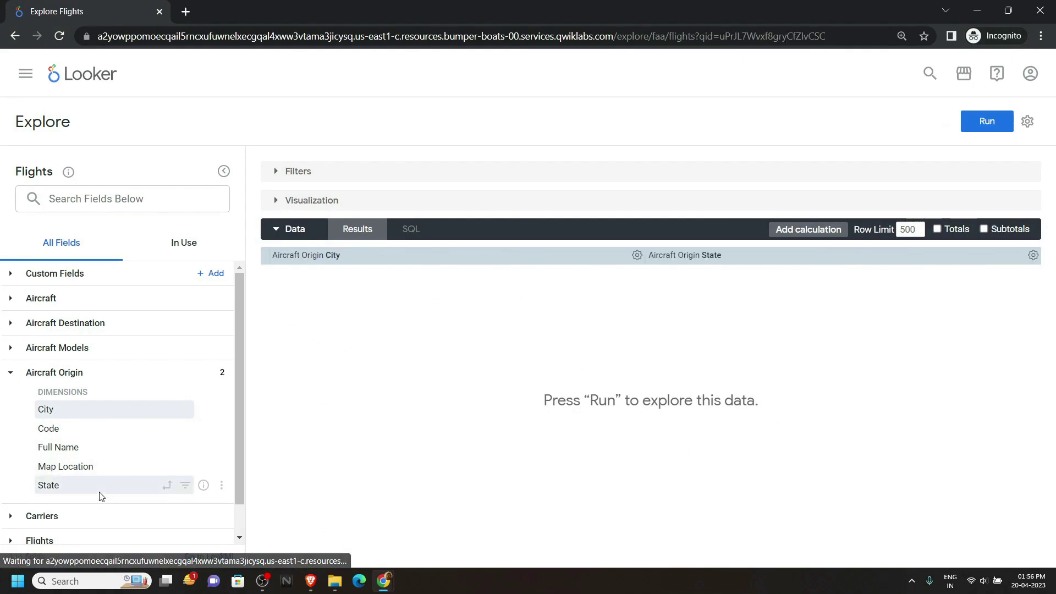
{"action": "left_click", "coordinate": [91, 432]}
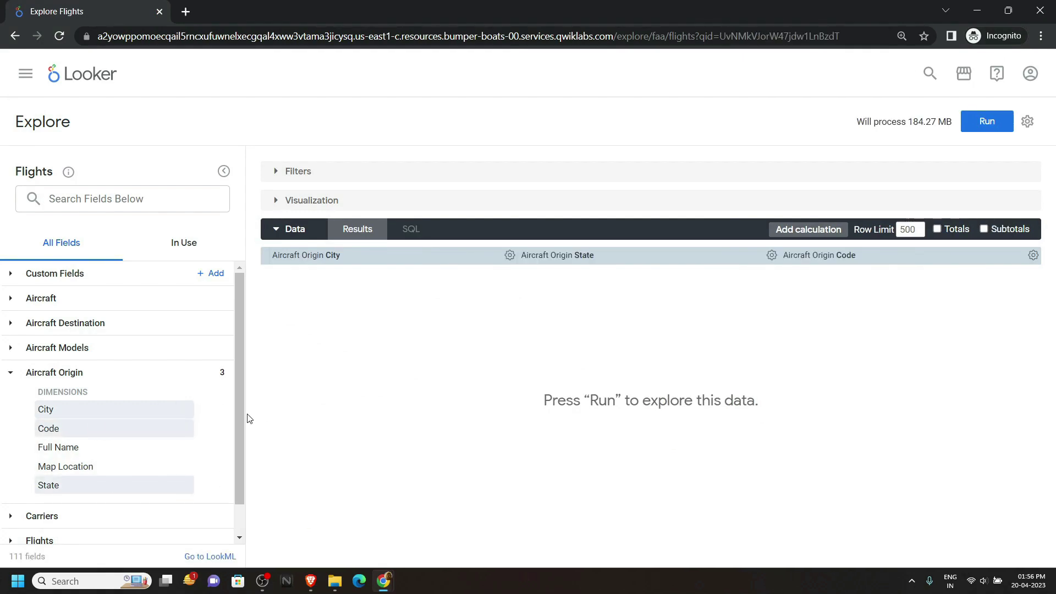
{"action": "scroll", "coordinate": [239, 434], "scroll_direction": "down", "scroll_amount": 1}
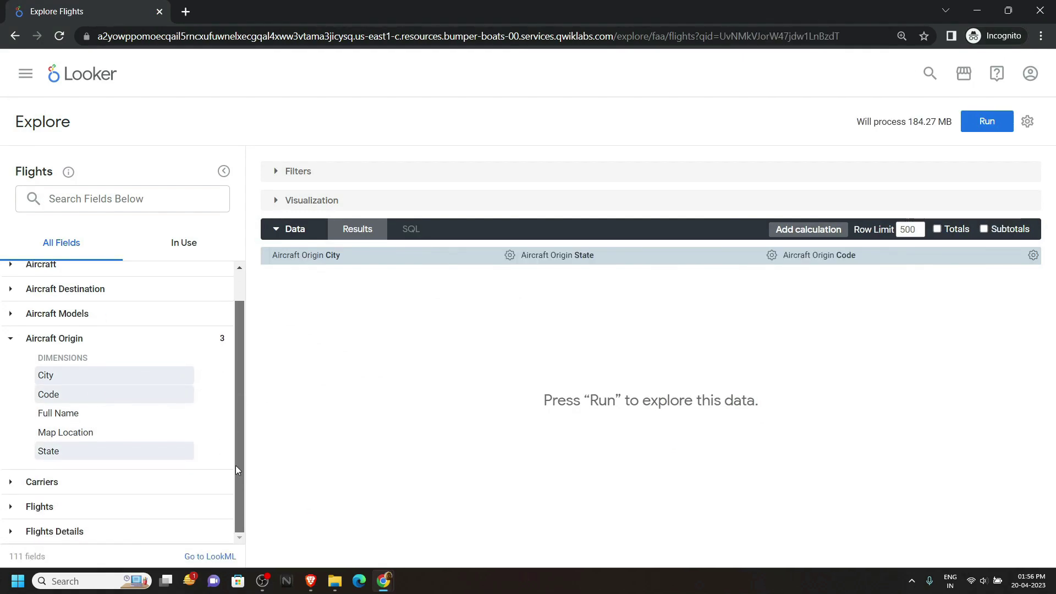
{"action": "left_click", "coordinate": [48, 506]}
{"action": "scroll", "coordinate": [48, 509], "scroll_direction": "down", "scroll_amount": 3}
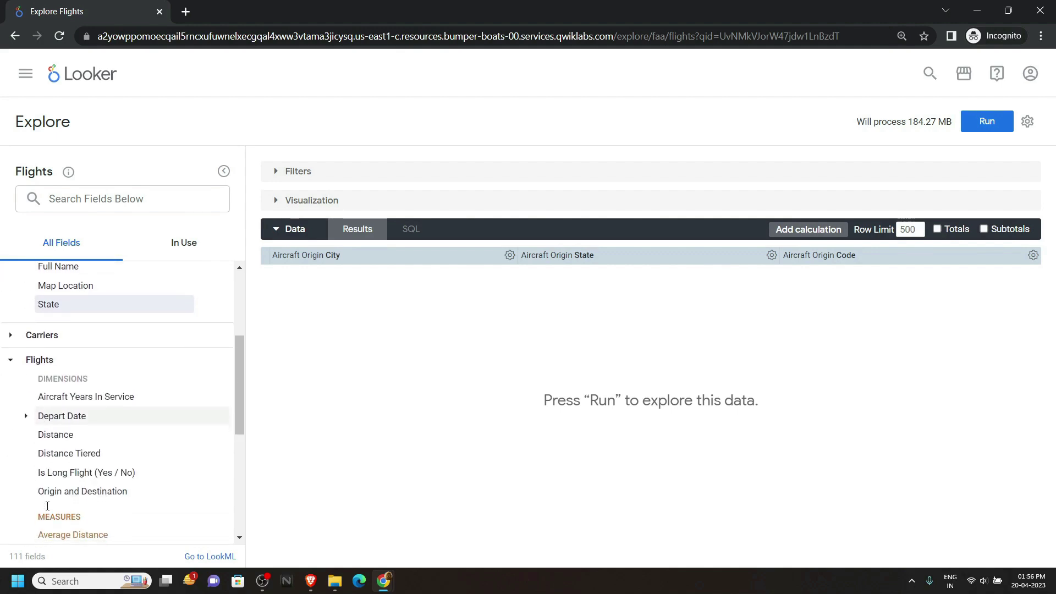
{"action": "left_click", "coordinate": [57, 517]}
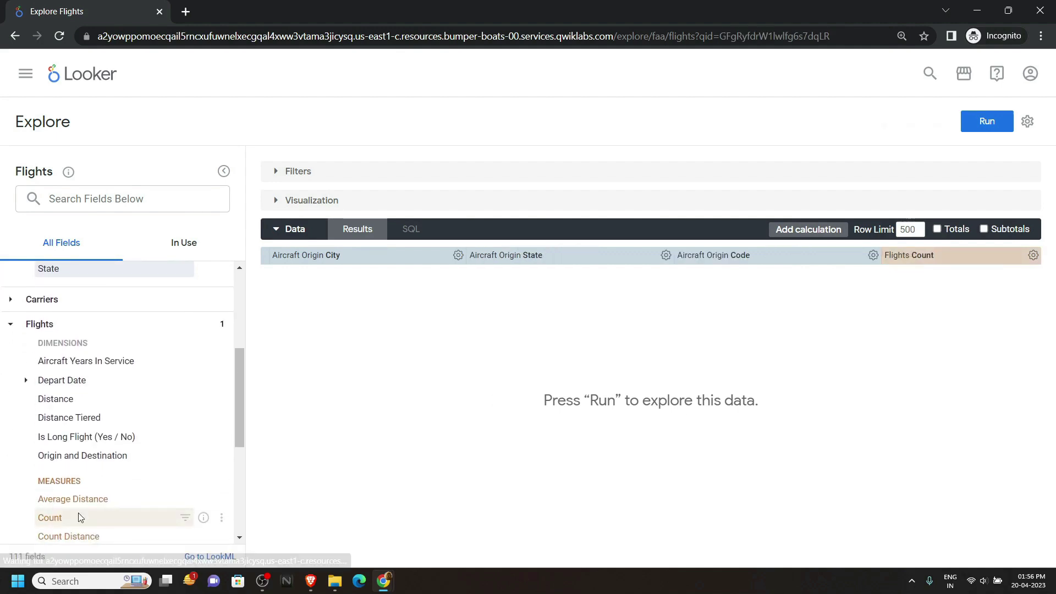
Set the Flights query's row limit to 10 and run it.
{"action": "double_click", "coordinate": [918, 235]}
{"action": "type", "text": "10"}
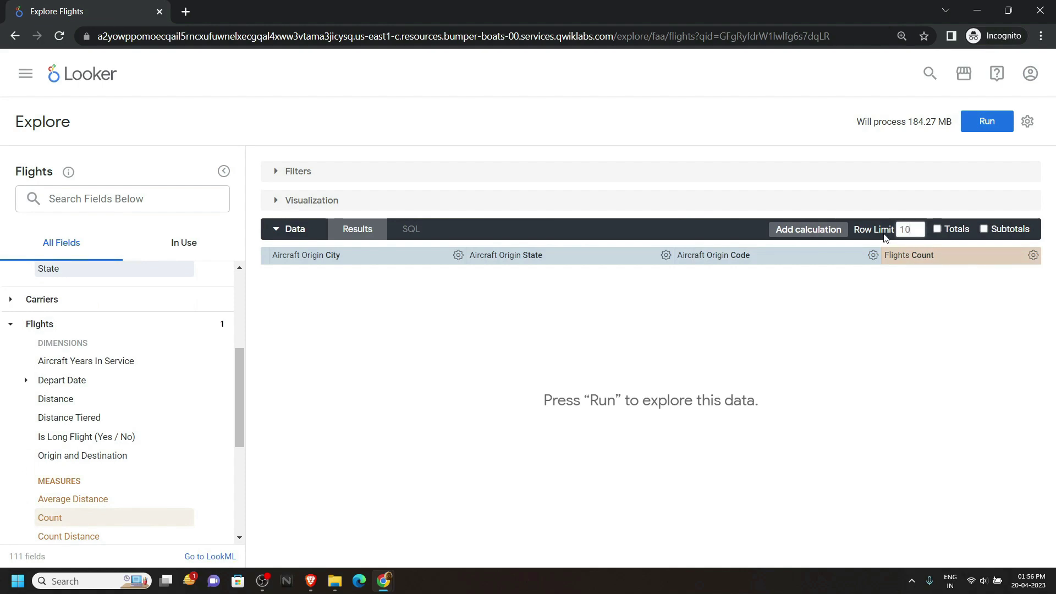
{"action": "left_click", "coordinate": [987, 124]}
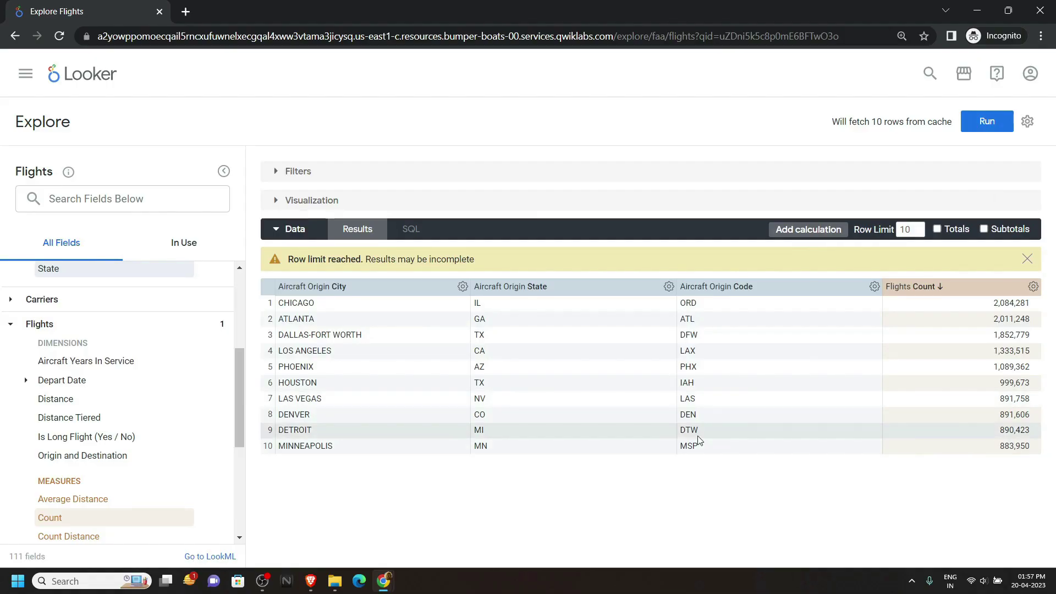
Start merging the Flights results with an Airports query that includes the State, City and Code dimensions.
{"action": "left_click", "coordinate": [1029, 122]}
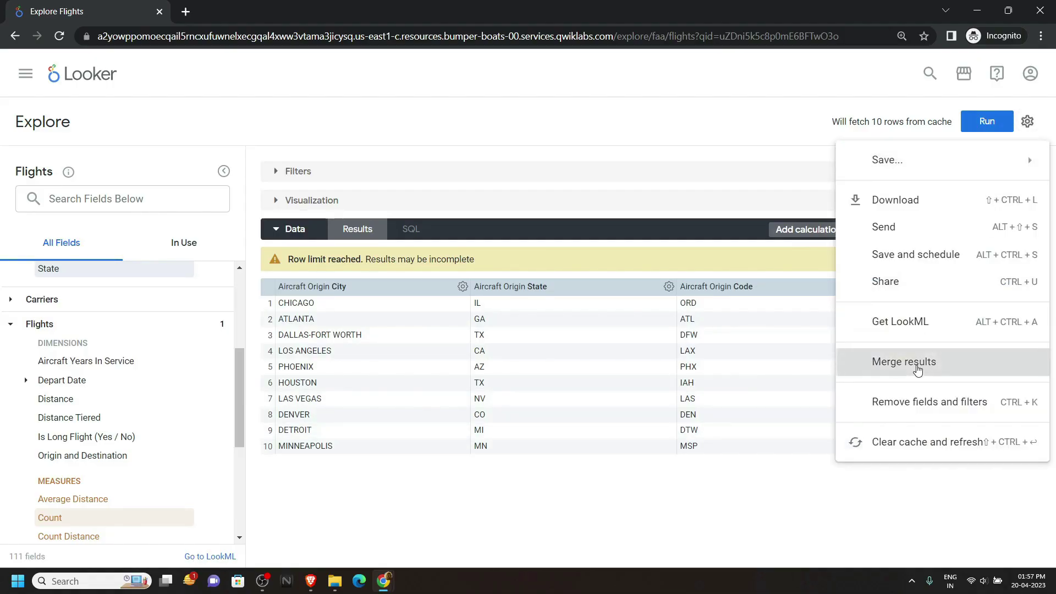
{"action": "left_click", "coordinate": [935, 364]}
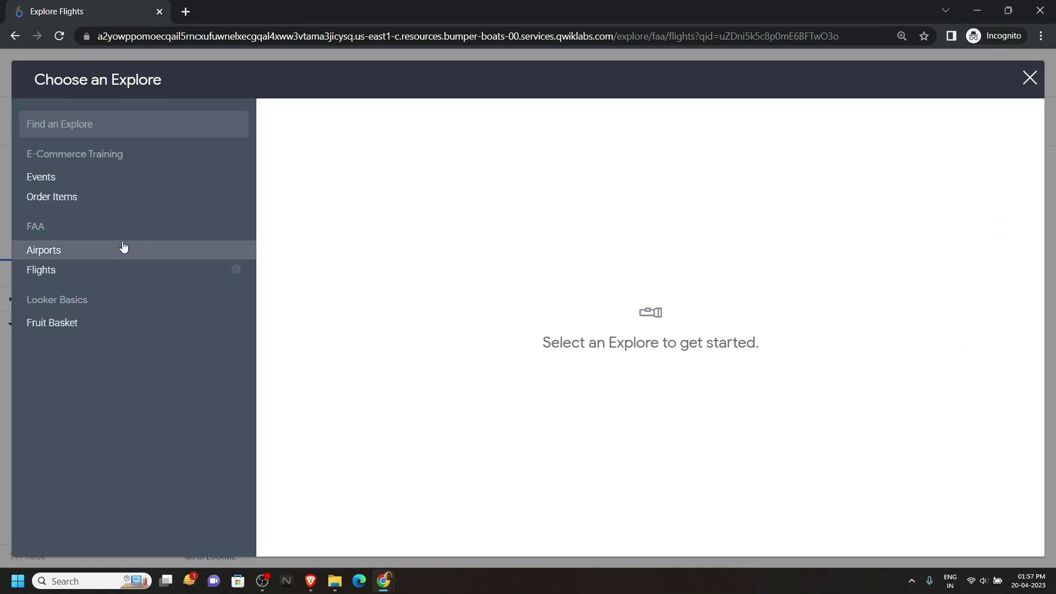
{"action": "left_click", "coordinate": [139, 248]}
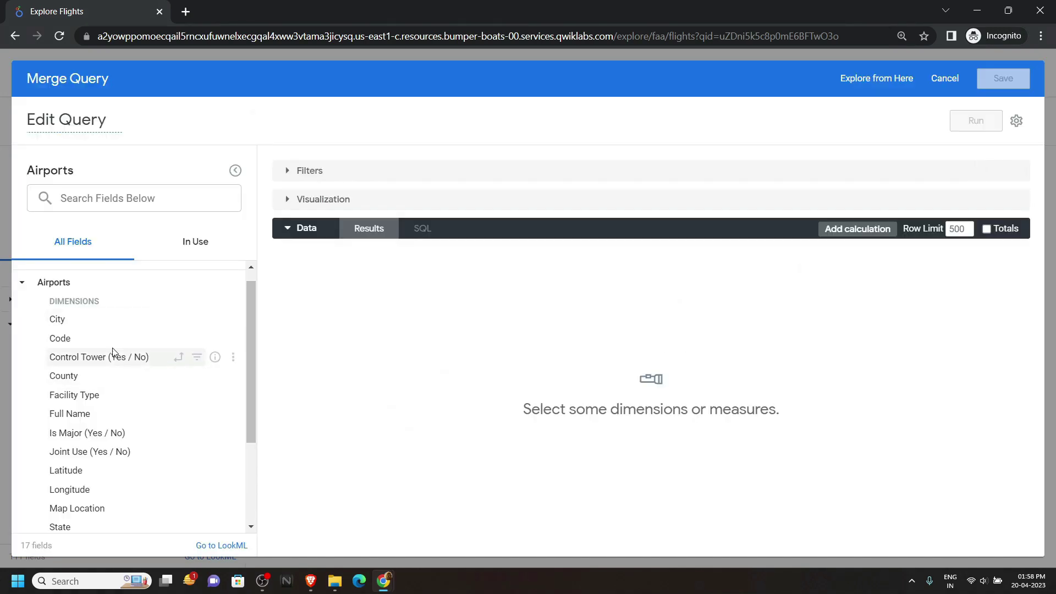
{"action": "scroll", "coordinate": [134, 378], "scroll_direction": "down", "scroll_amount": 2}
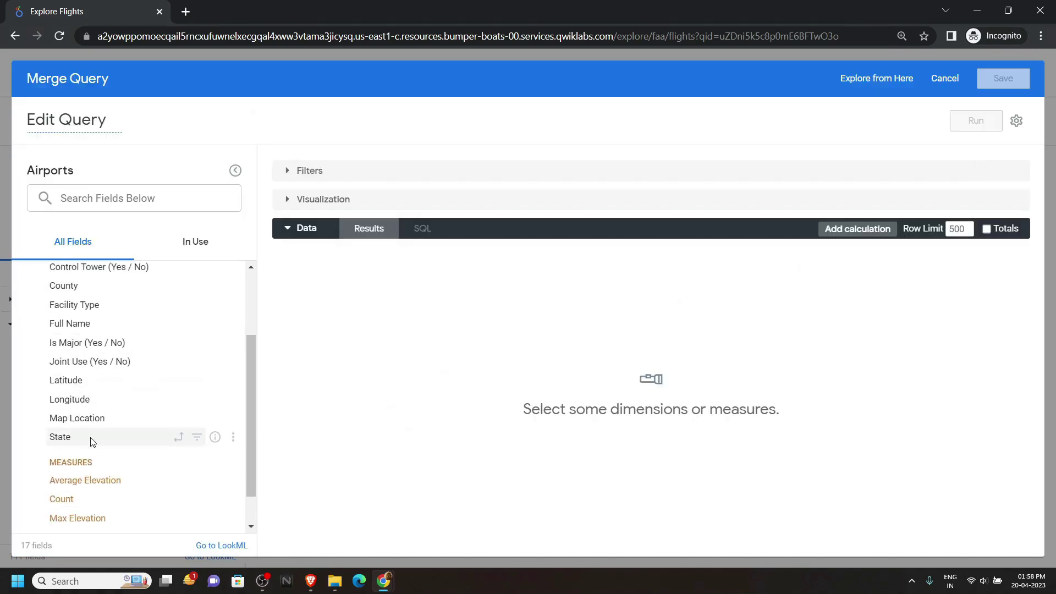
{"action": "left_click", "coordinate": [91, 440]}
{"action": "scroll", "coordinate": [90, 418], "scroll_direction": "up", "scroll_amount": 2}
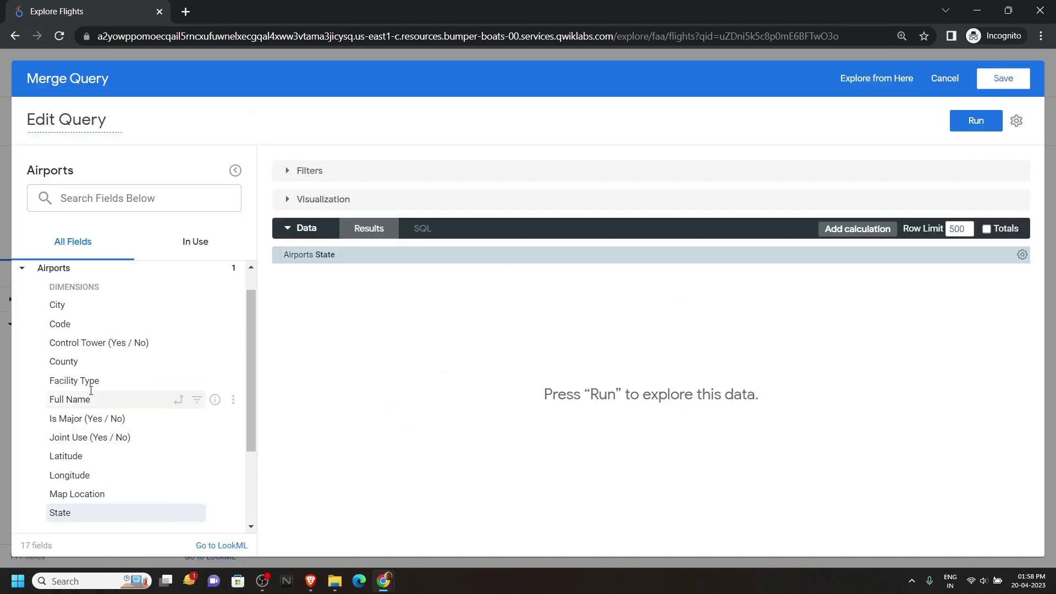
{"action": "left_click", "coordinate": [90, 312]}
{"action": "left_click", "coordinate": [91, 330]}
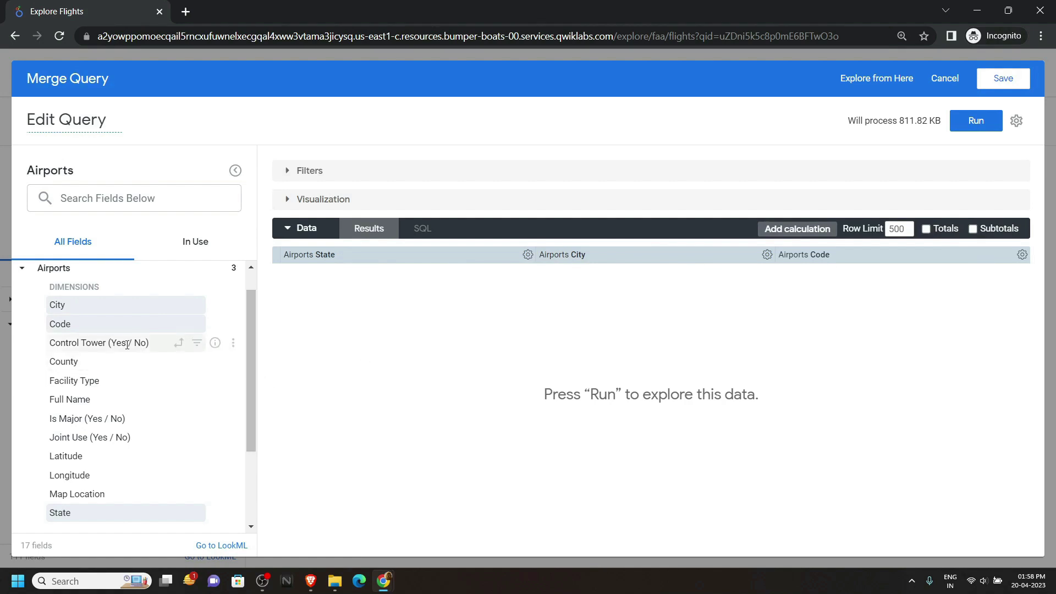
Filter the Airports query to Control Tower, Is Major and Joint Use, each set to Yes.
{"action": "left_click", "coordinate": [195, 343]}
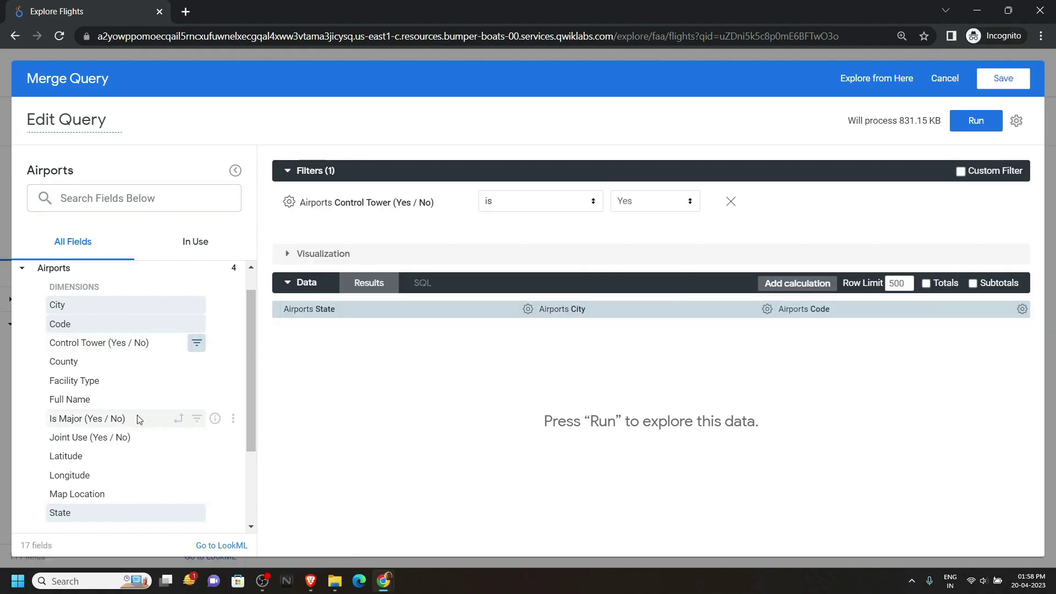
{"action": "left_click", "coordinate": [195, 419]}
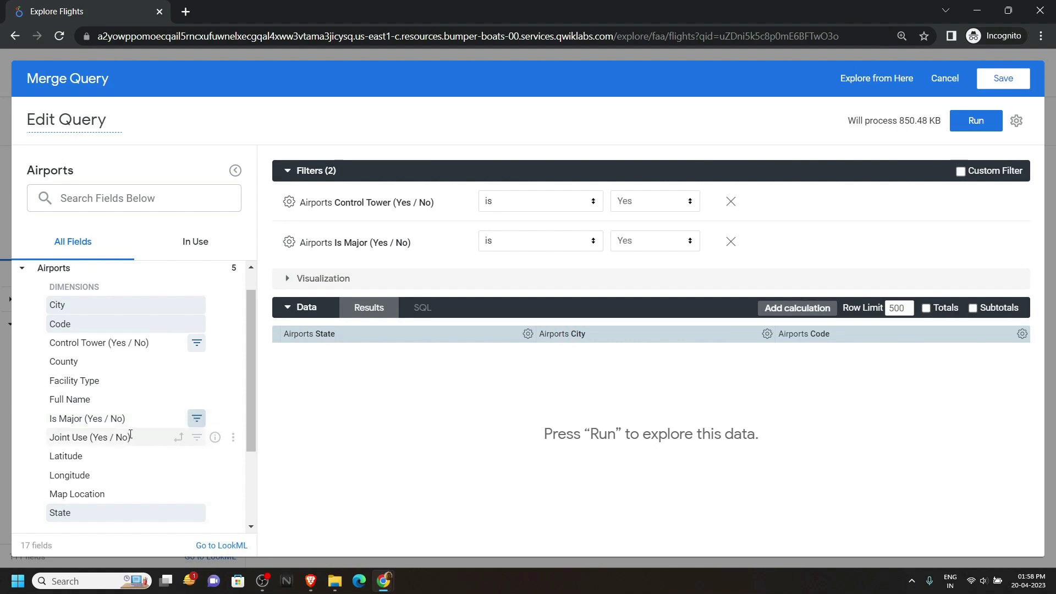
{"action": "left_click", "coordinate": [197, 438]}
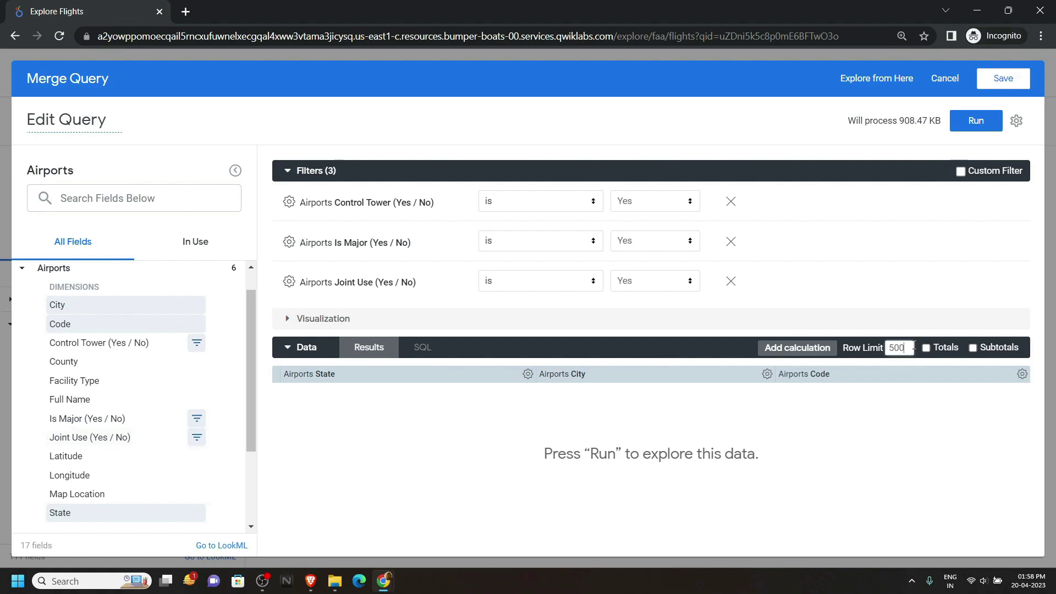
Set the Airports query's row limit to 10, run it and save it into the merge.
{"action": "double_click", "coordinate": [894, 347]}
{"action": "type", "text": "10"}
{"action": "left_click", "coordinate": [972, 122]}
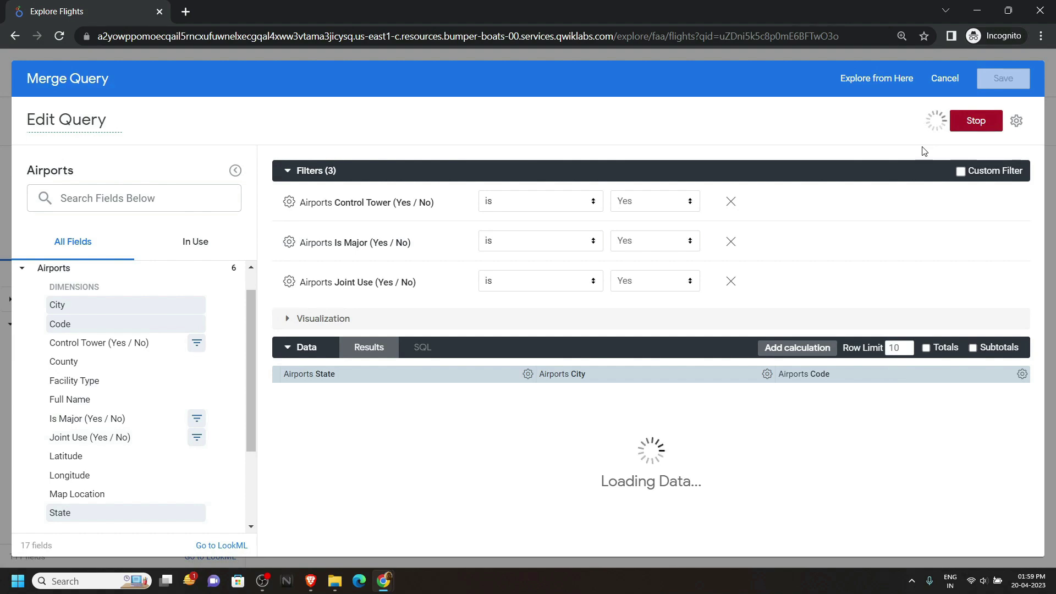
{"action": "left_click", "coordinate": [1008, 80]}
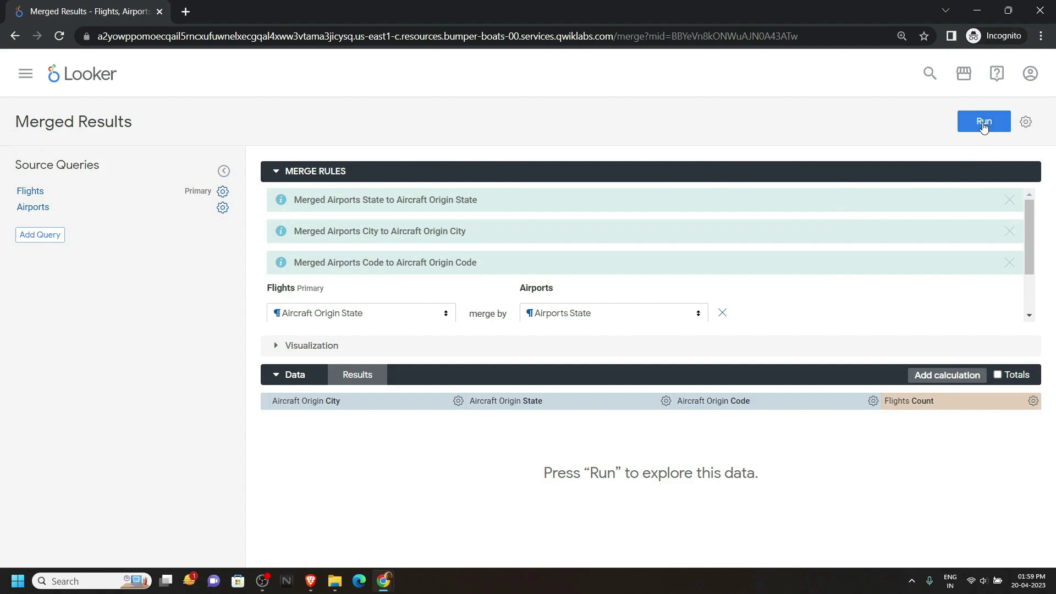
Run the merged query and show its results as a Bar visualization.
{"action": "left_click", "coordinate": [987, 124]}
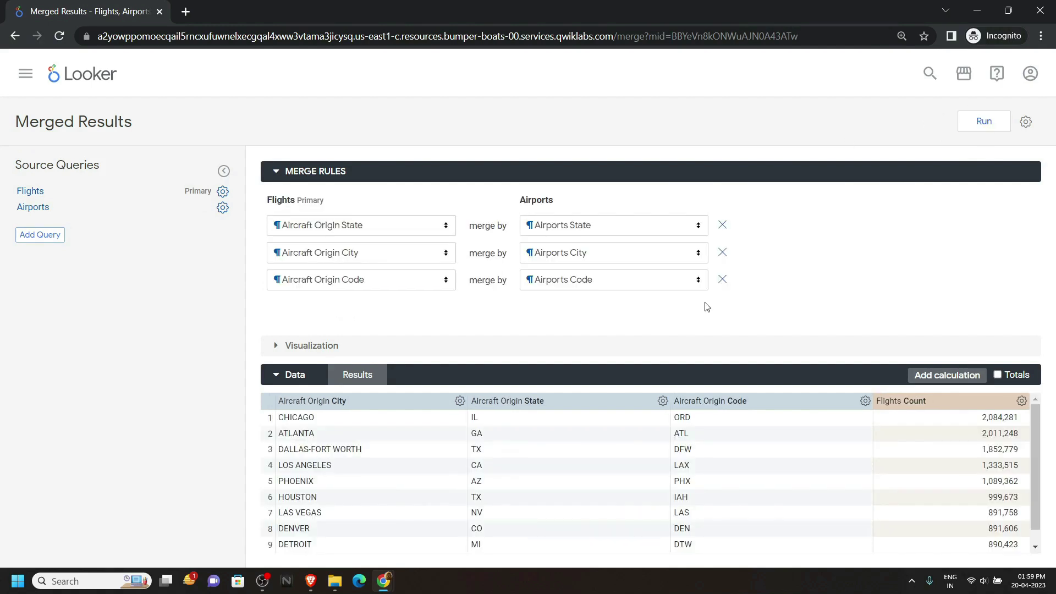
{"action": "left_click", "coordinate": [328, 345]}
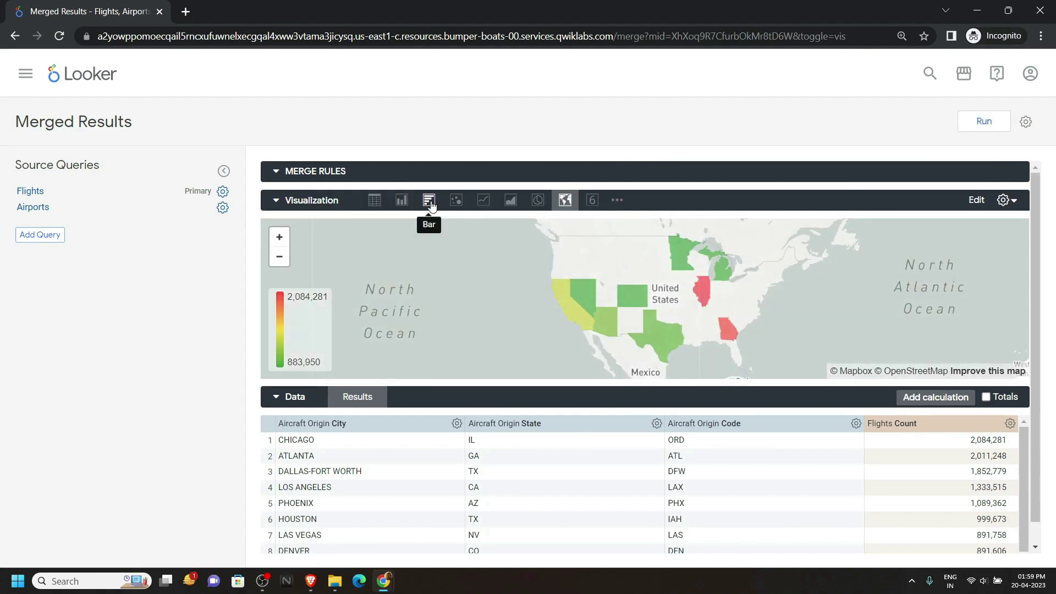
{"action": "left_click", "coordinate": [429, 199]}
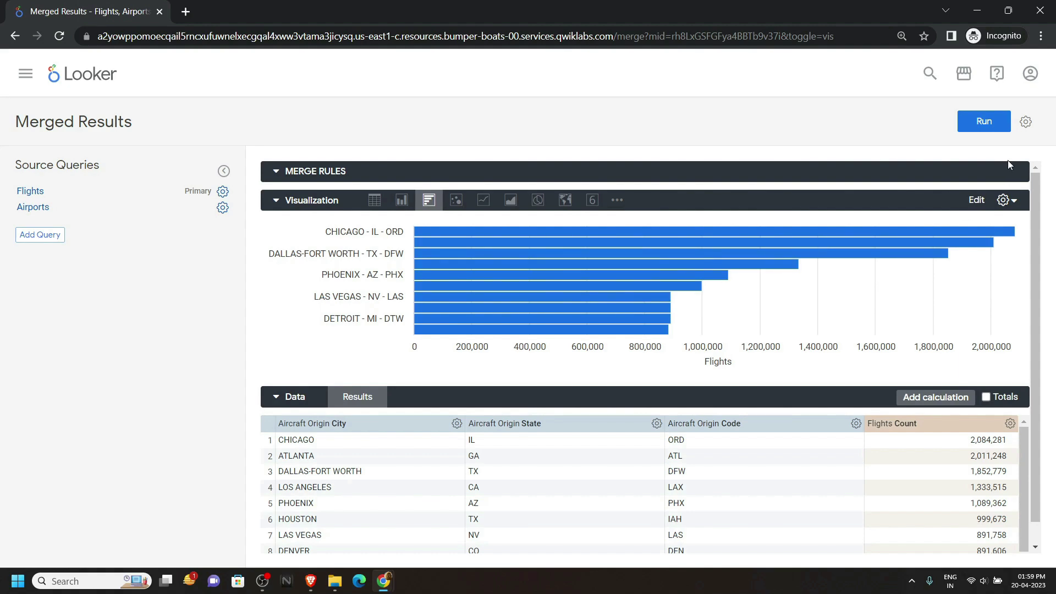
Start saving the merged chart to a dashboard, titled Busiest, Major Joint-Use Airports with Control Towers as copied from the lab instructions.
{"action": "left_click", "coordinate": [1026, 123]}
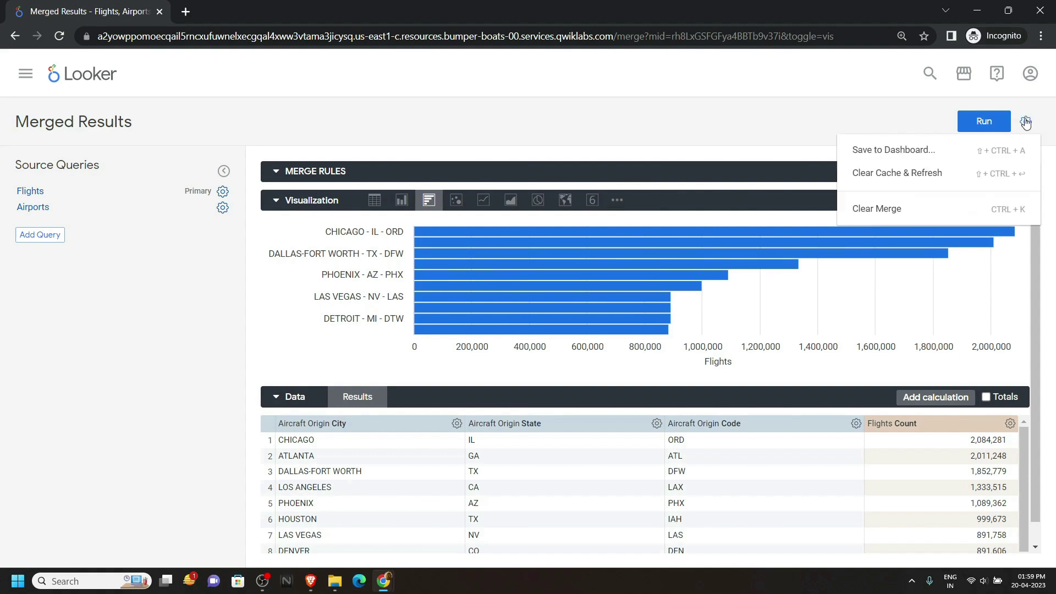
{"action": "left_click", "coordinate": [955, 151]}
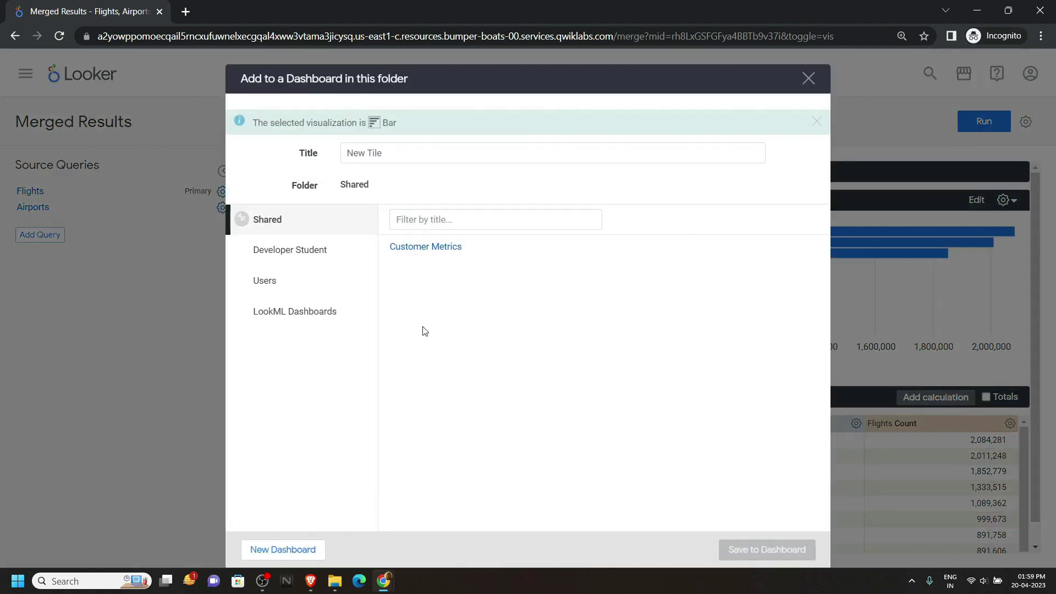
{"action": "mouse_move", "coordinate": [383, 581]}
{"action": "left_click", "coordinate": [338, 535]}
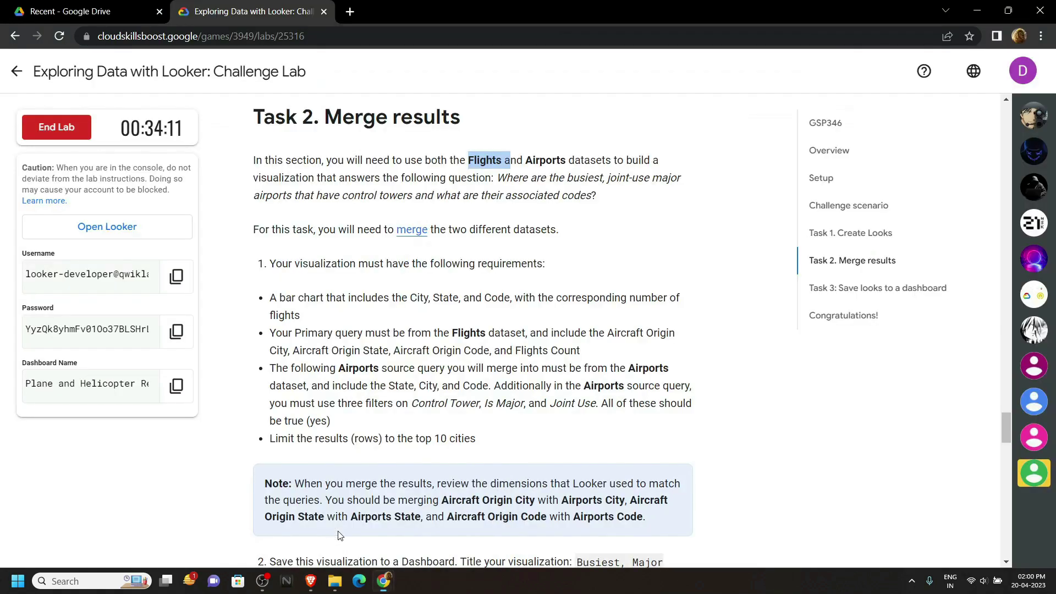
{"action": "scroll", "coordinate": [339, 535], "scroll_direction": "down", "scroll_amount": 2}
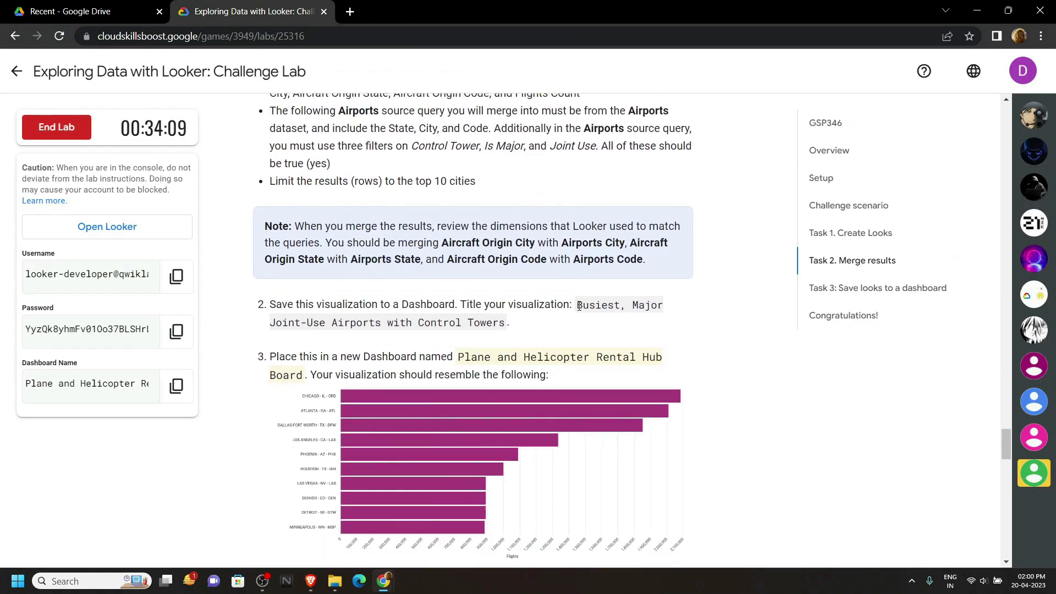
{"action": "left_click_drag", "start_coordinate": [579, 306], "coordinate": [506, 326]}
{"action": "key", "text": "ctrl+c"}
{"action": "key", "text": "alt+Tab"}
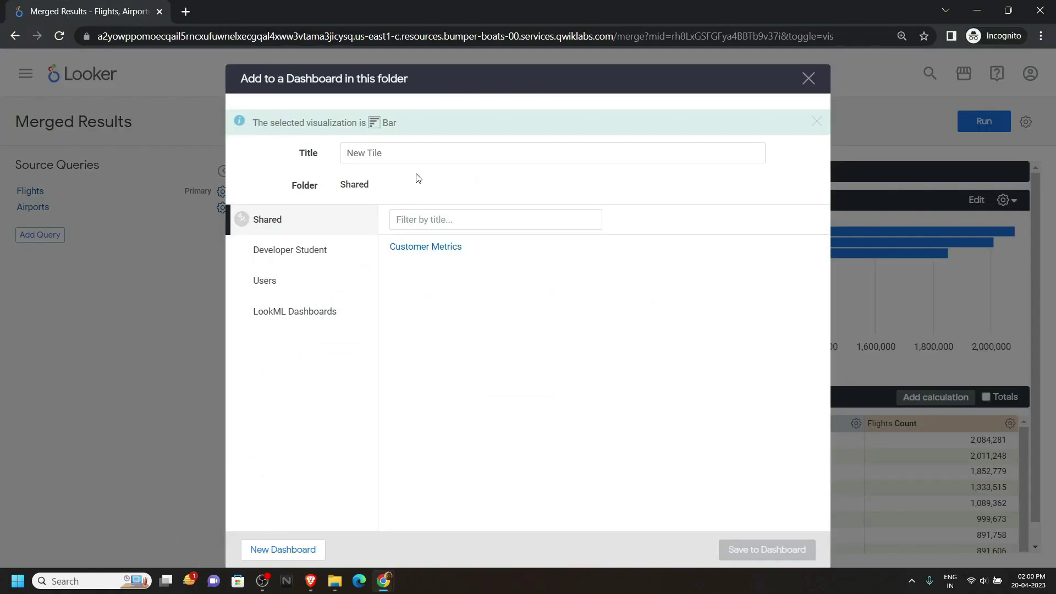
{"action": "left_click", "coordinate": [415, 148]}
{"action": "key", "text": "ctrl+v"}
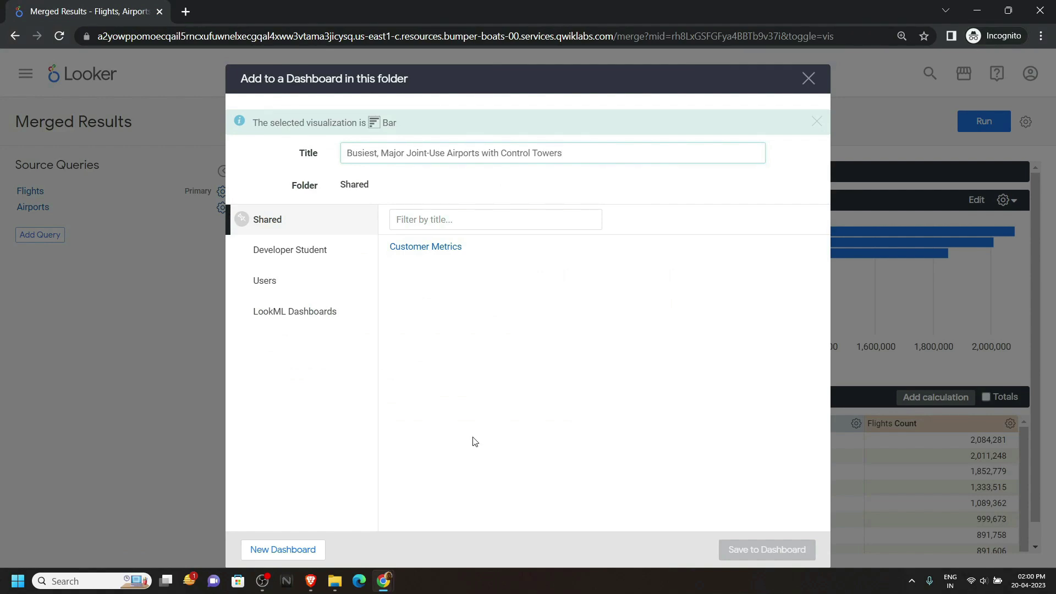
Save the merged chart to a new dashboard in the Shared folder named Plane and Helicopter Rental Hub Board, copying the name from the lab instructions.
{"action": "mouse_move", "coordinate": [383, 581]}
{"action": "left_click", "coordinate": [330, 521]}
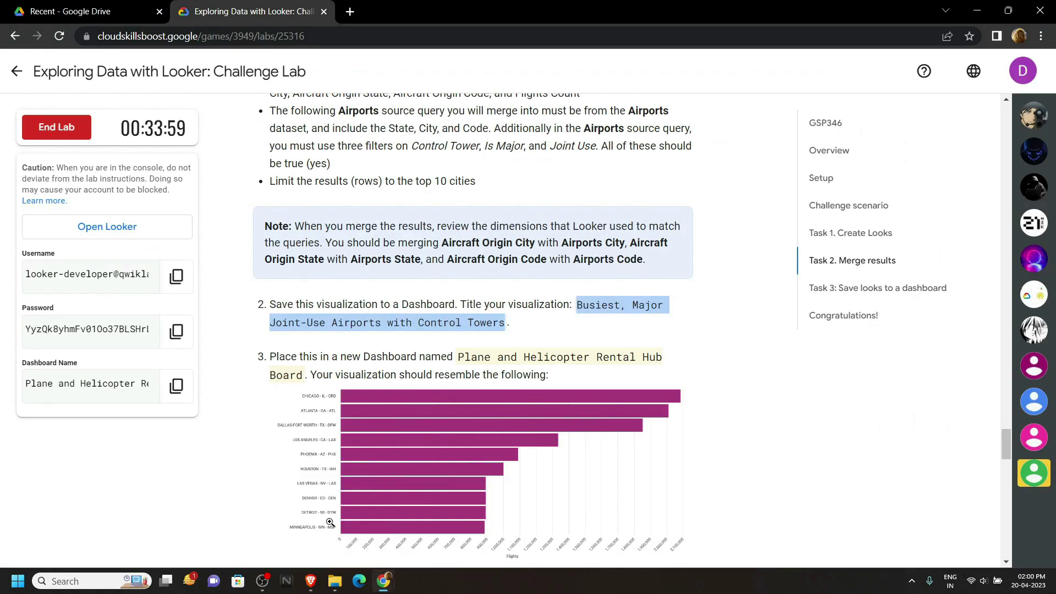
{"action": "left_click_drag", "start_coordinate": [459, 352], "coordinate": [304, 372]}
{"action": "key", "text": "ctrl+c"}
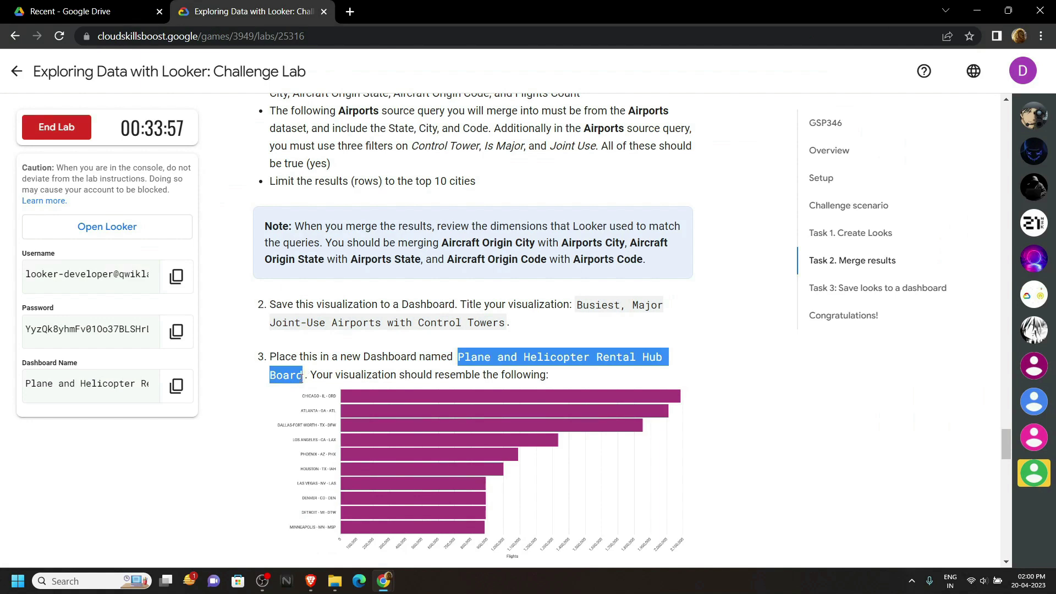
{"action": "mouse_move", "coordinate": [384, 580]}
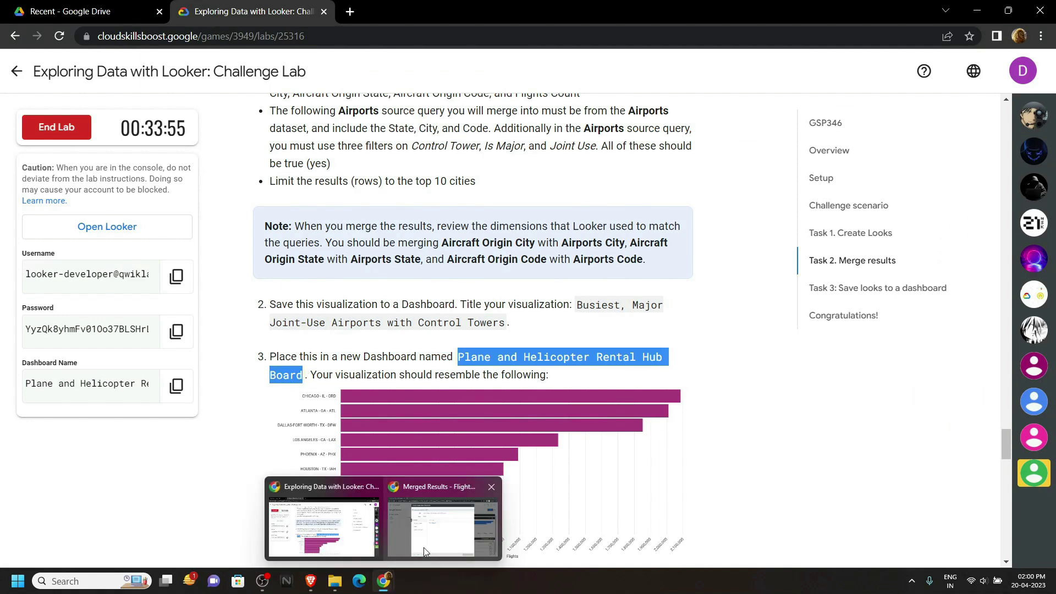
{"action": "left_click", "coordinate": [425, 536]}
{"action": "left_click", "coordinate": [316, 549]}
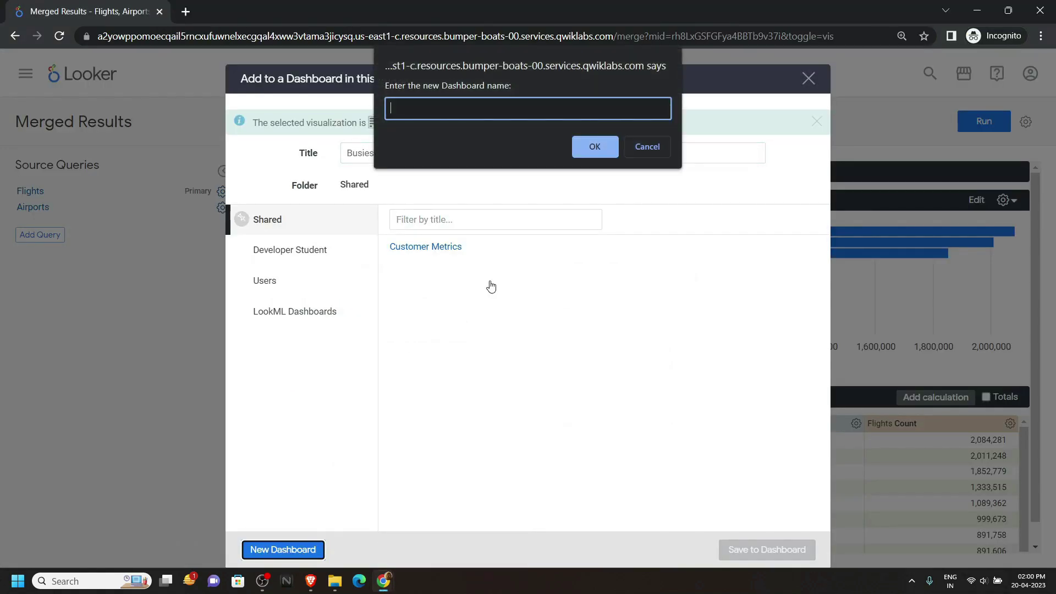
{"action": "key", "text": "ctrl+v"}
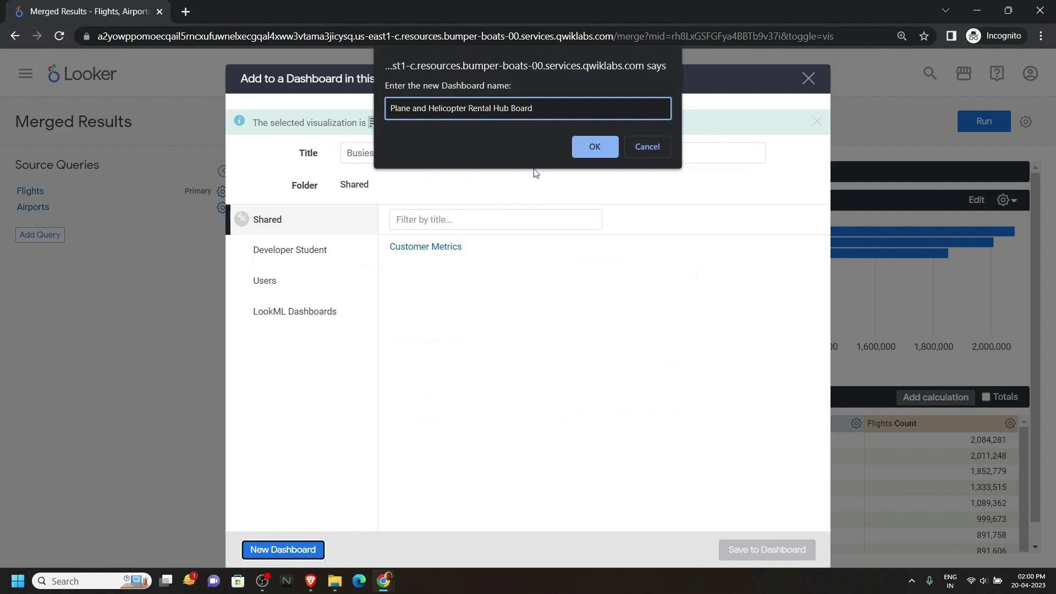
{"action": "left_click", "coordinate": [591, 148]}
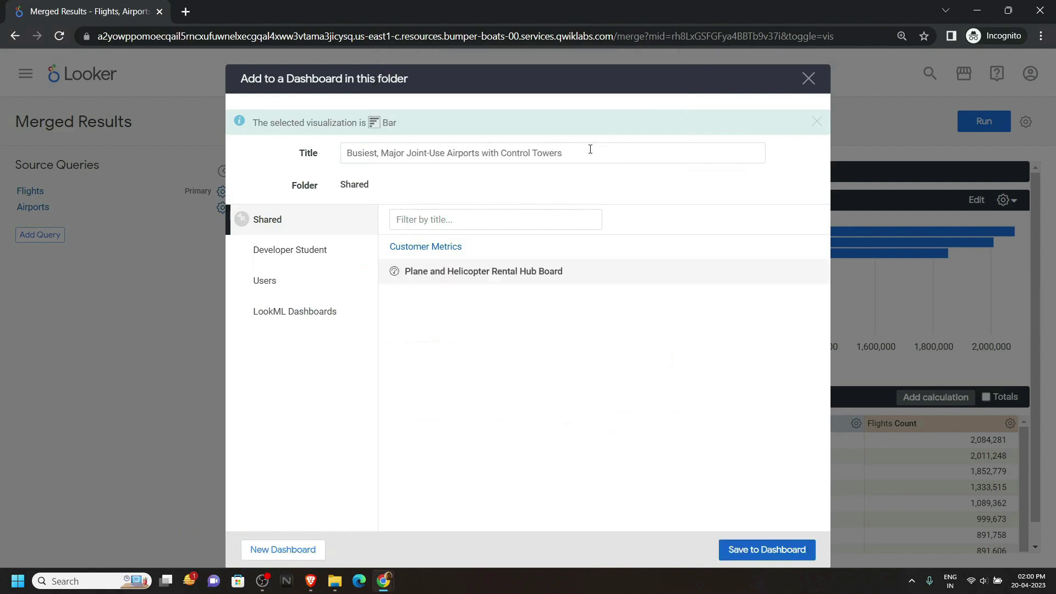
{"action": "left_click", "coordinate": [751, 553]}
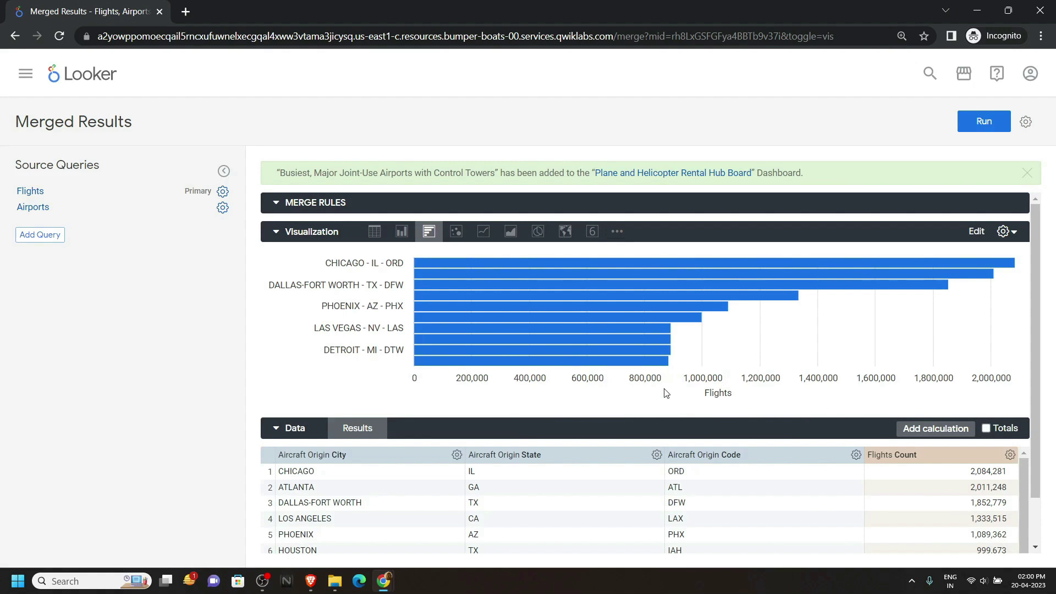
Open the Facility Type Breakdown for Top 10 States Look from the Developer Student's folder in a new tab.
{"action": "mouse_move", "coordinate": [384, 581]}
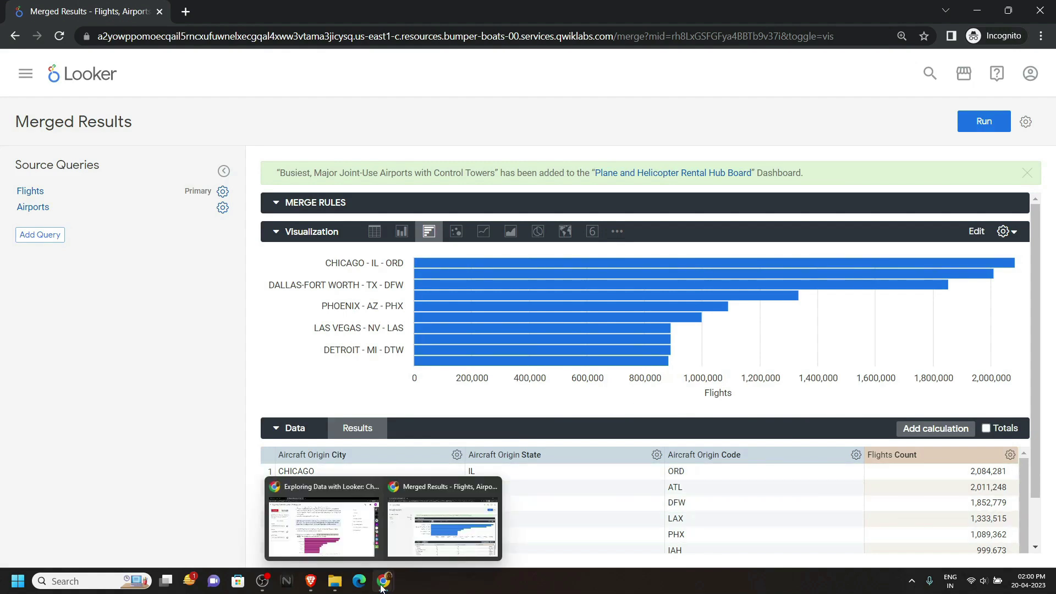
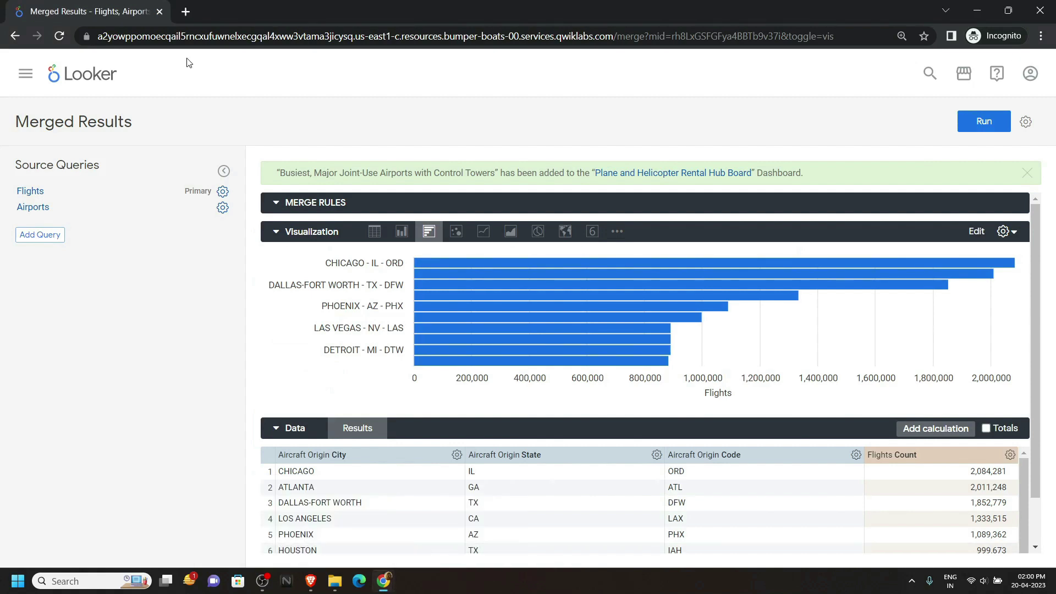
{"action": "left_click", "coordinate": [114, 77]}
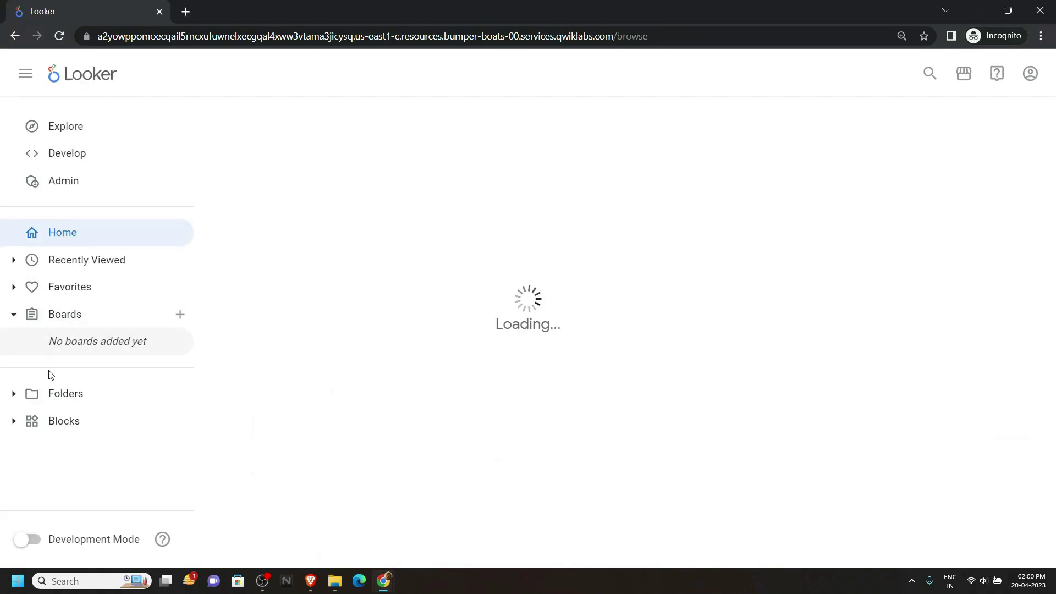
{"action": "left_click", "coordinate": [63, 395]}
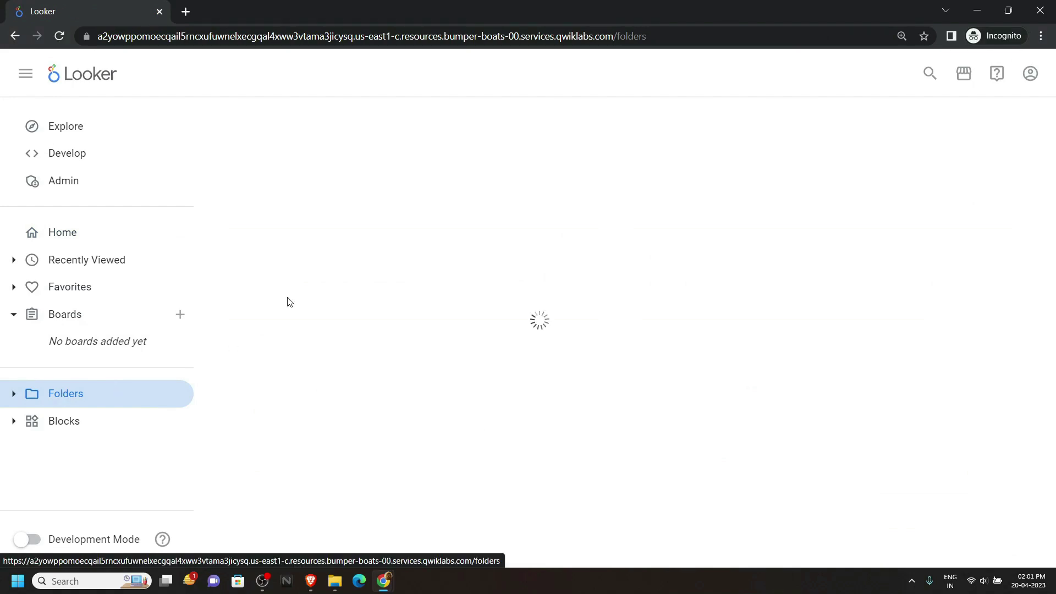
{"action": "left_click", "coordinate": [338, 213]}
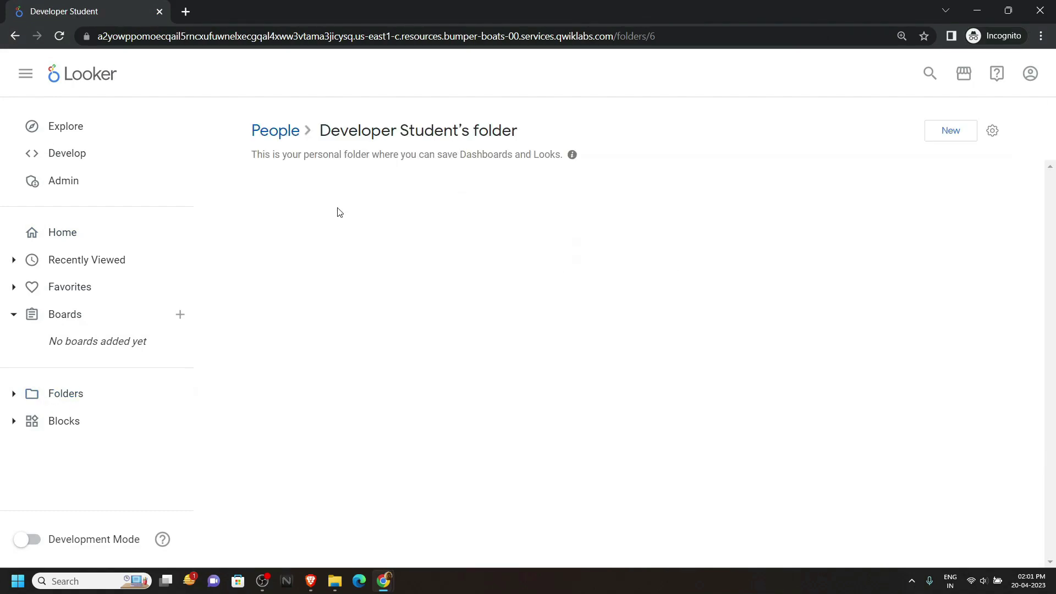
{"action": "right_click", "coordinate": [379, 272]}
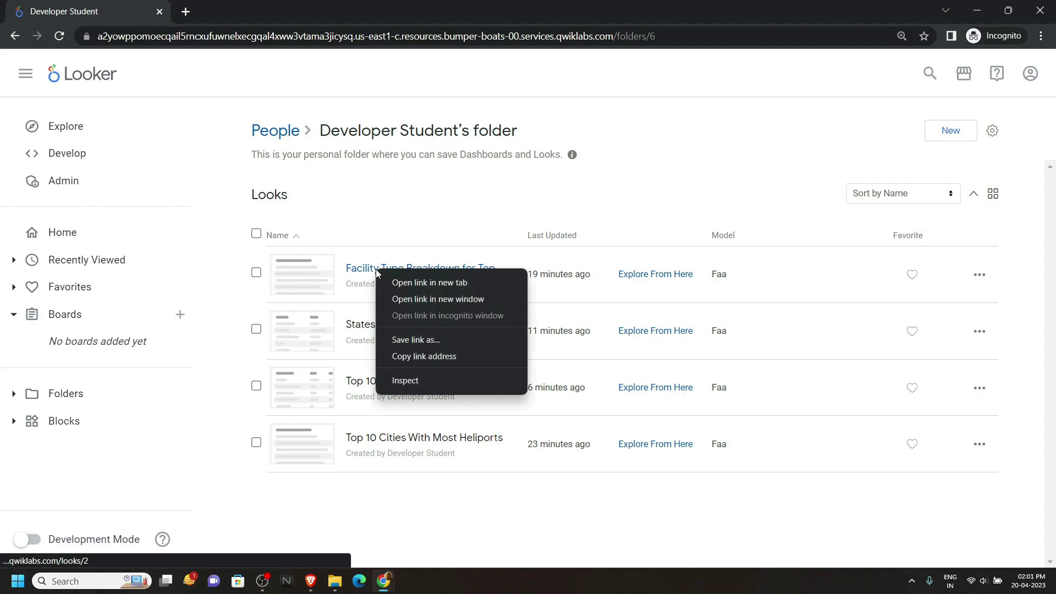
{"action": "left_click", "coordinate": [396, 283]}
{"action": "left_click", "coordinate": [261, 5]}
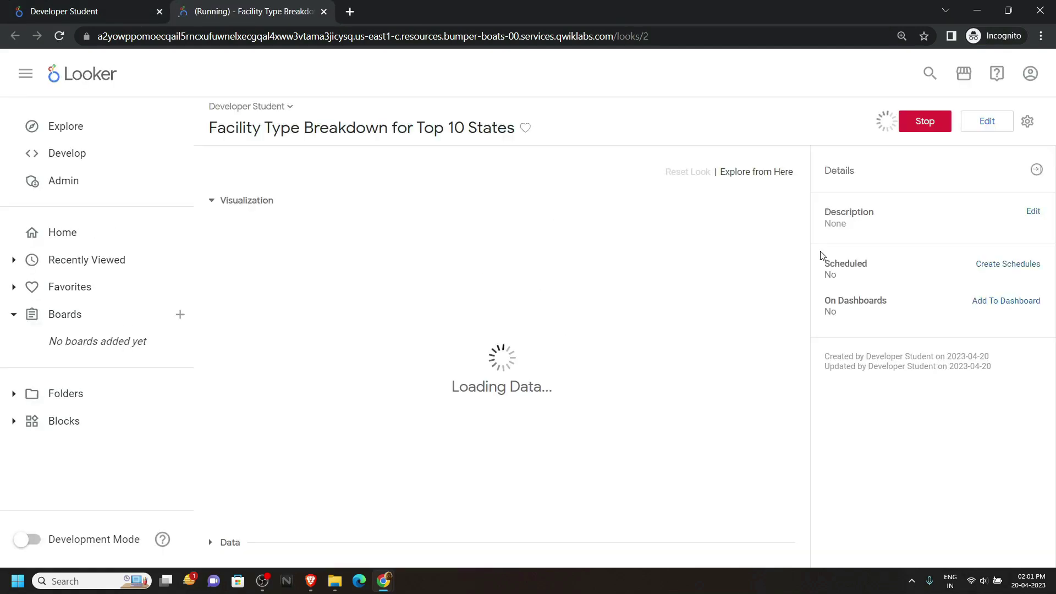
Add the Facility Type Breakdown for Top 10 States Look to the Plane and Helicopter Rental Hub Board dashboard in the Shared folder.
{"action": "left_click", "coordinate": [993, 302]}
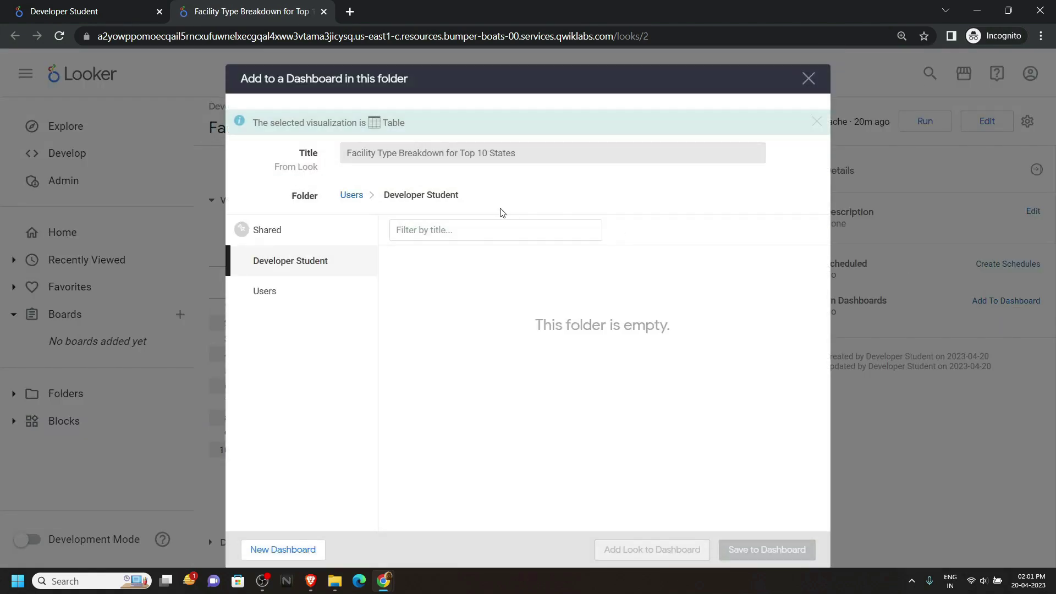
{"action": "left_click", "coordinate": [319, 234]}
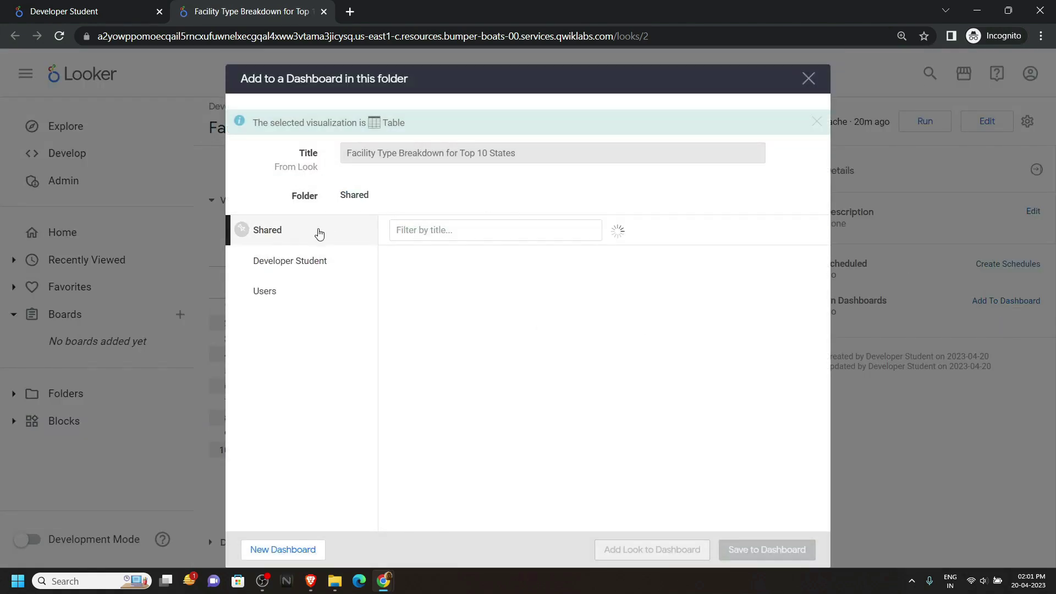
{"action": "left_click", "coordinate": [483, 282]}
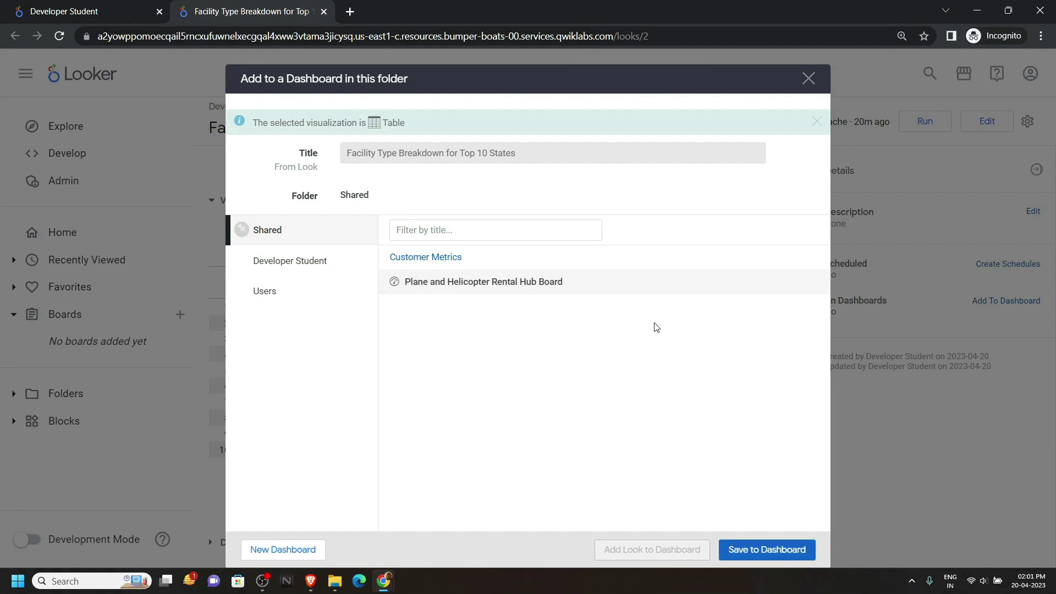
{"action": "left_click", "coordinate": [766, 548]}
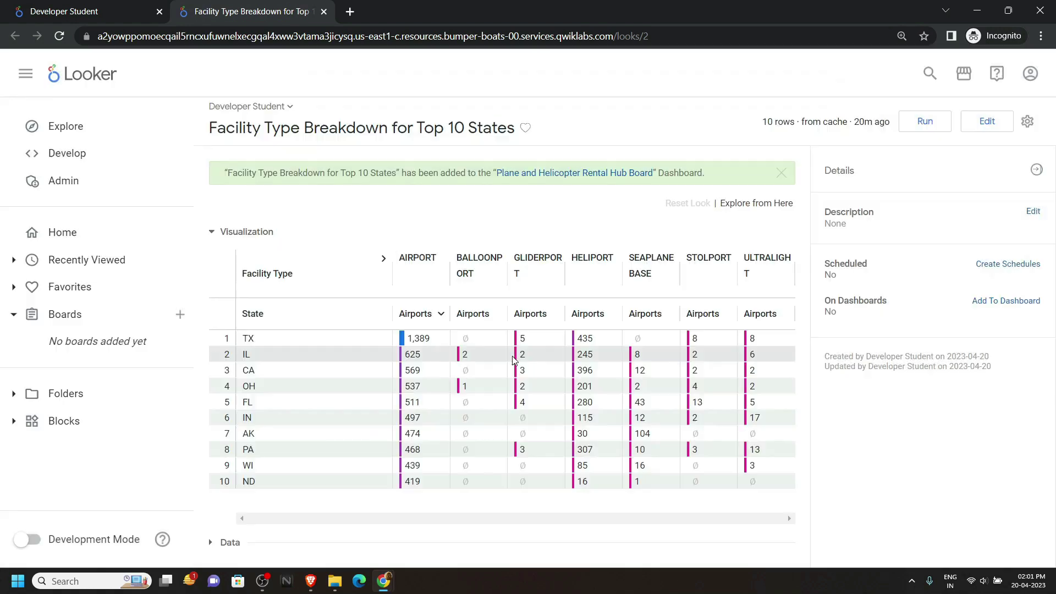
Open the States and Cities with Highest Percentage of Cancellations Look in a new tab and add it to the Shared Plane and Helicopter Rental Hub Board dashboard.
{"action": "left_click", "coordinate": [31, 4]}
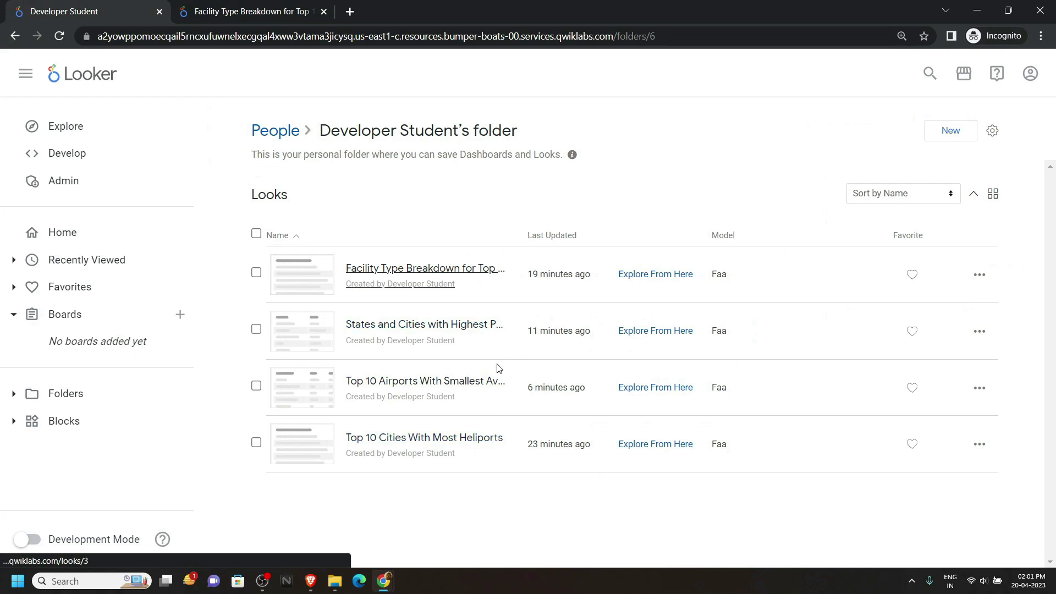
{"action": "right_click", "coordinate": [464, 327]}
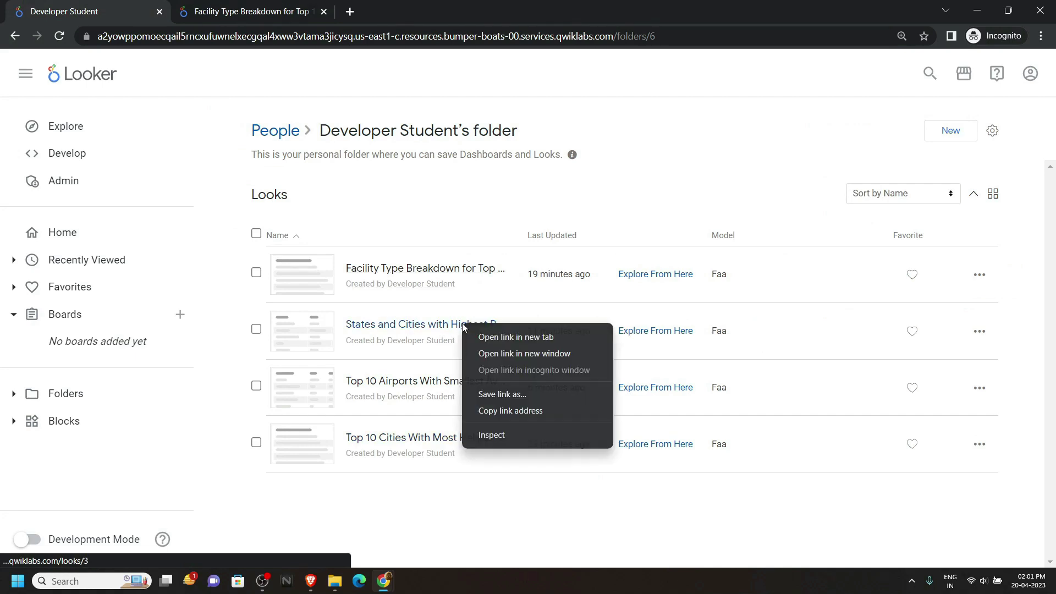
{"action": "left_click", "coordinate": [491, 341]}
{"action": "left_click", "coordinate": [459, 5]}
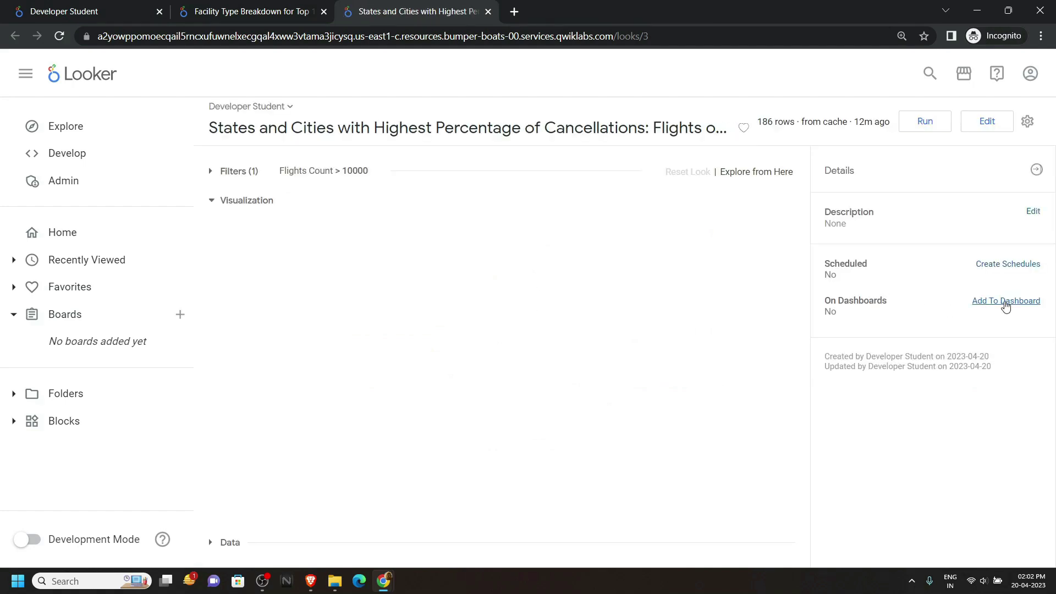
{"action": "left_click", "coordinate": [1005, 302]}
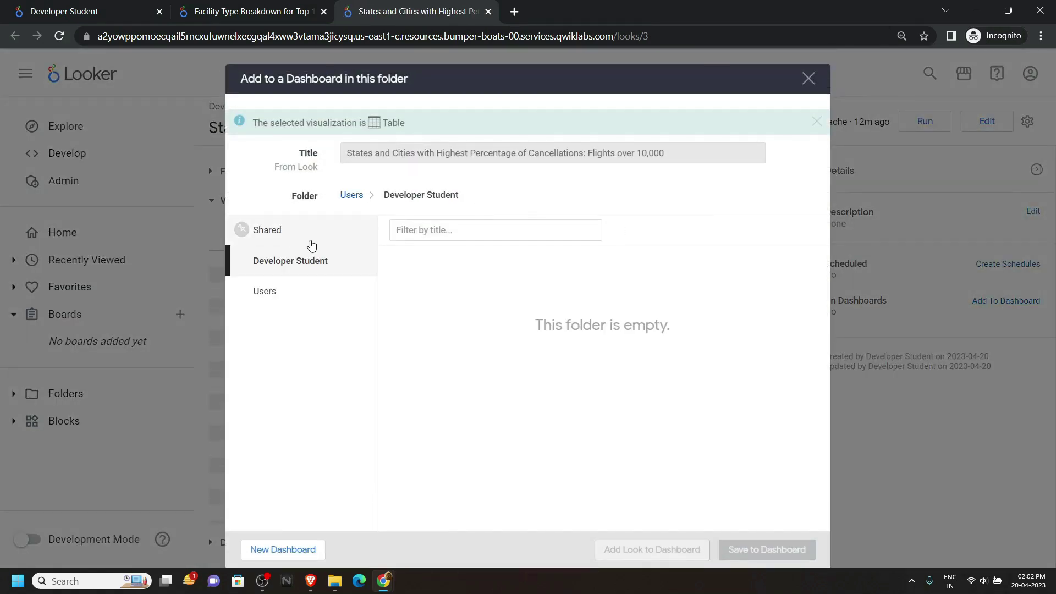
{"action": "left_click", "coordinate": [311, 236]}
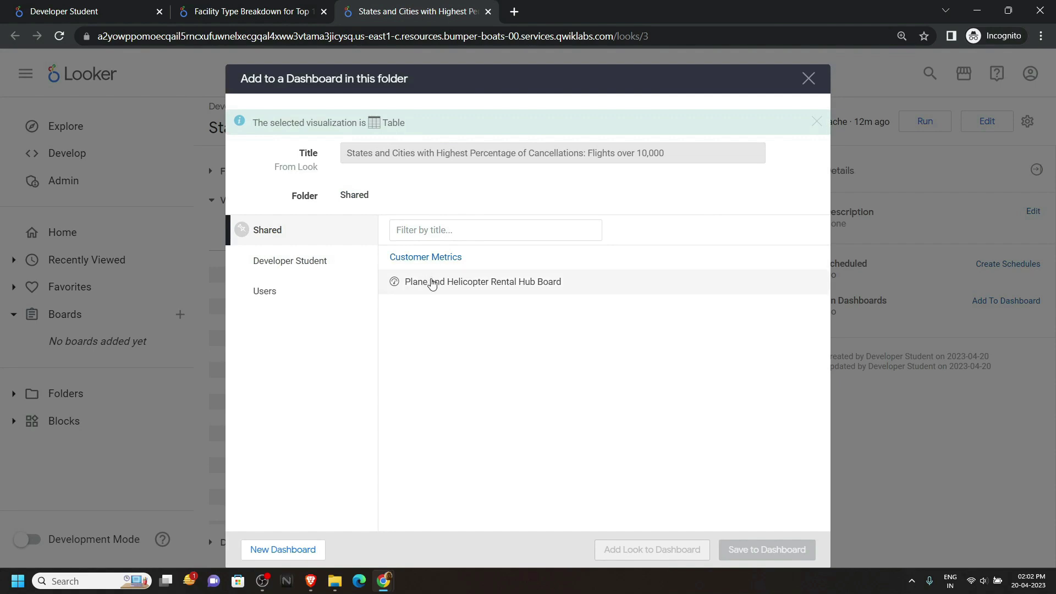
{"action": "left_click", "coordinate": [432, 283]}
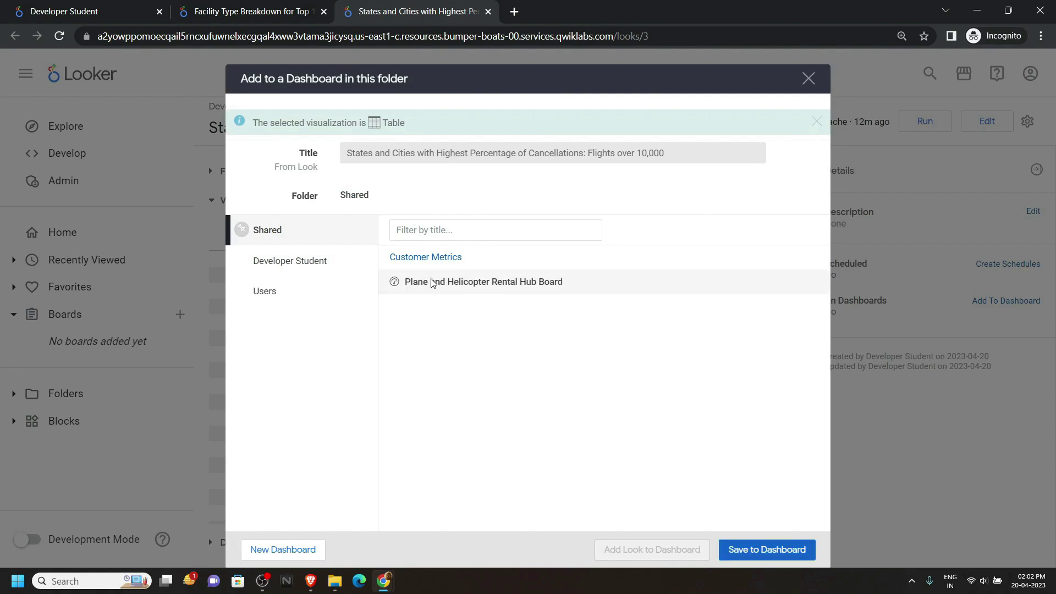
{"action": "left_click", "coordinate": [794, 551]}
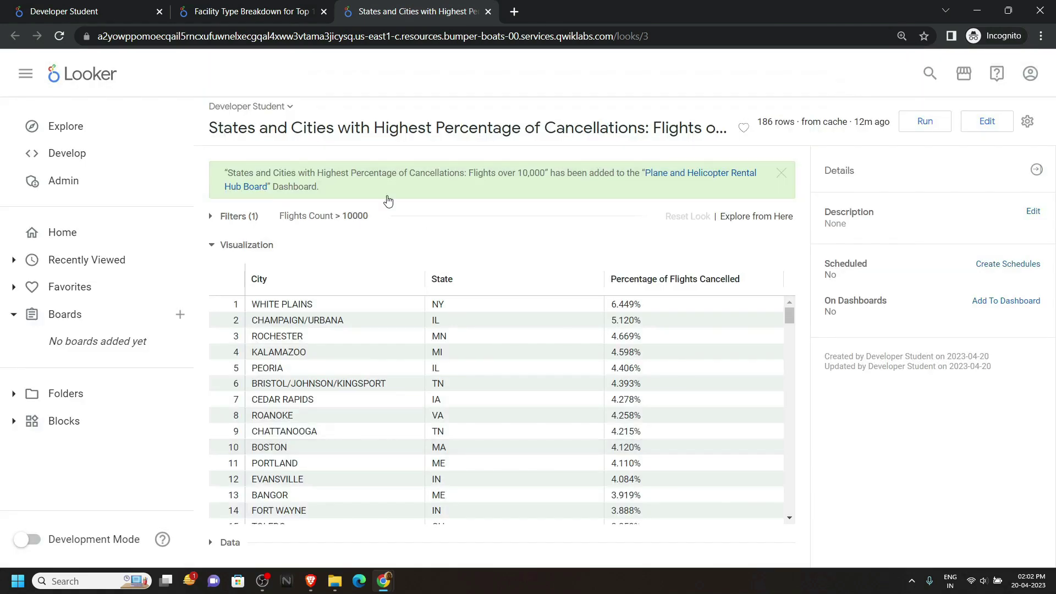
Open the Top 10 Airports With Smallest Average Distance Look in a new tab and add it to the Shared Plane and Helicopter Rental Hub Board dashboard.
{"action": "left_click", "coordinate": [39, 6]}
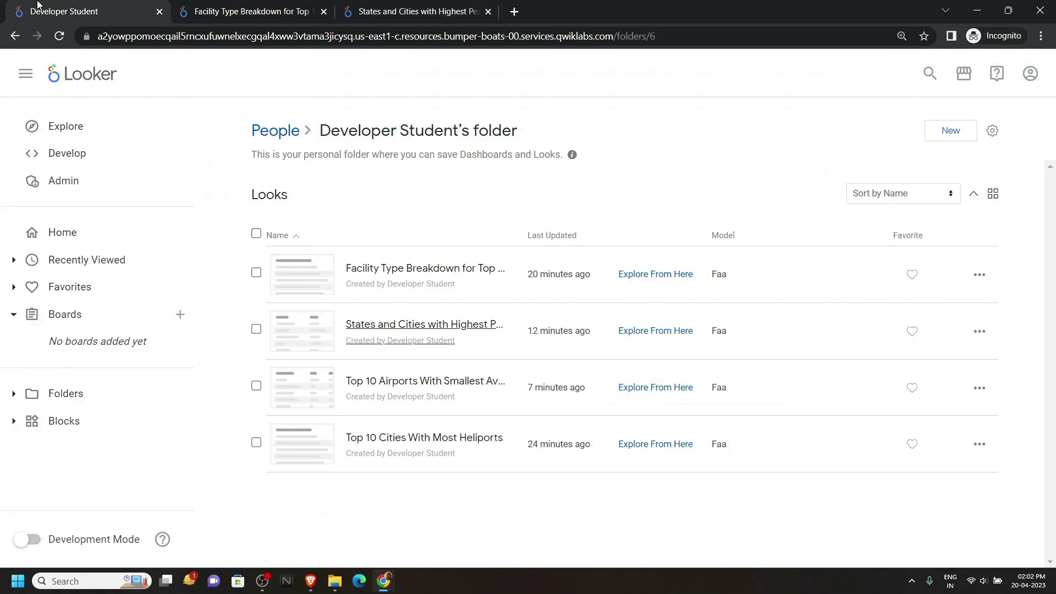
{"action": "right_click", "coordinate": [380, 384]}
{"action": "left_click", "coordinate": [407, 392]}
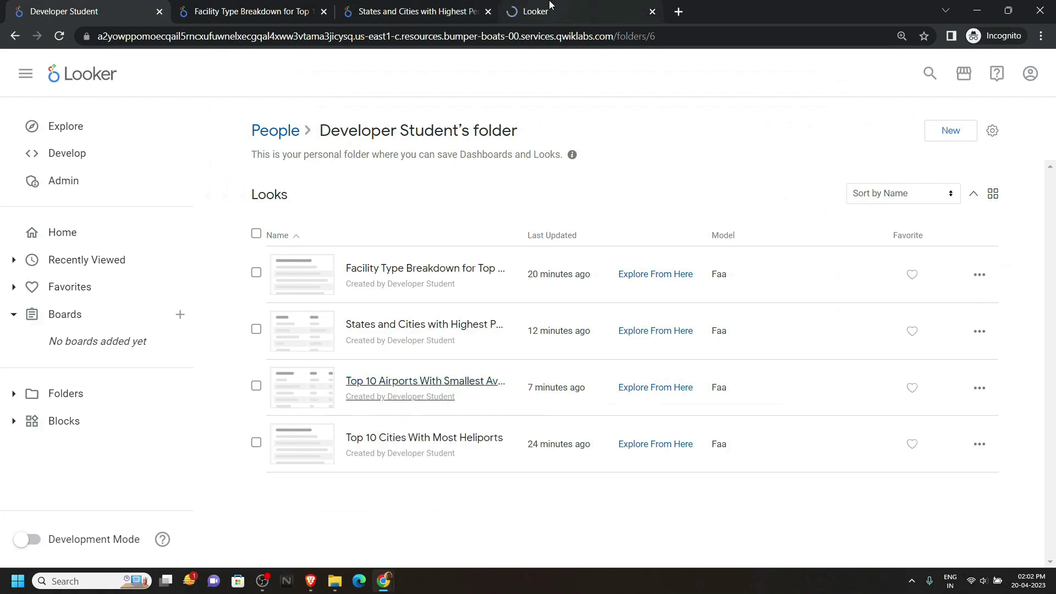
{"action": "left_click", "coordinate": [583, 11]}
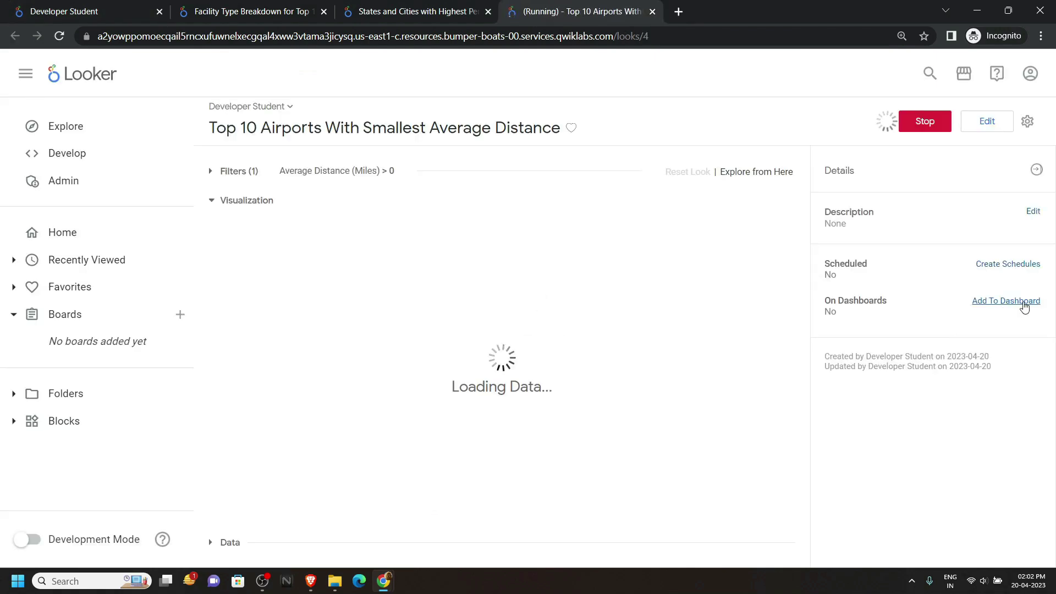
{"action": "left_click", "coordinate": [1013, 301]}
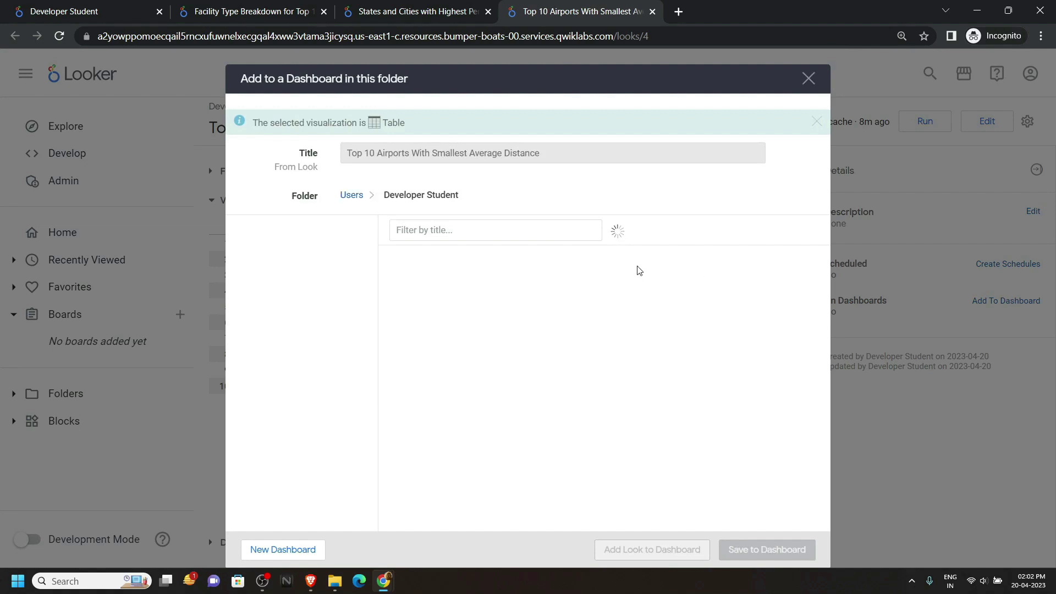
{"action": "left_click", "coordinate": [304, 231]}
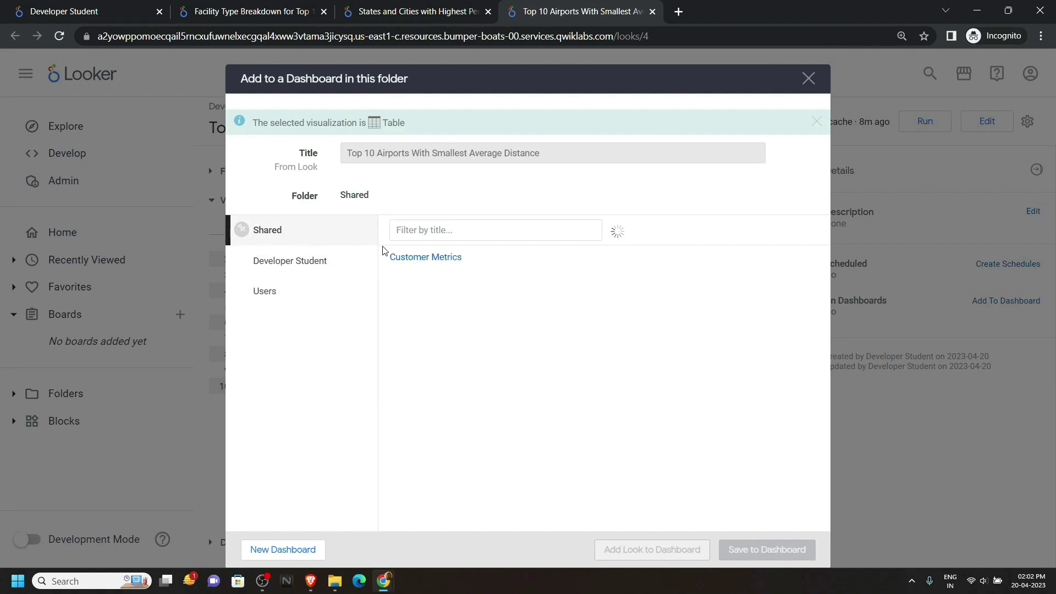
{"action": "left_click", "coordinate": [452, 285]}
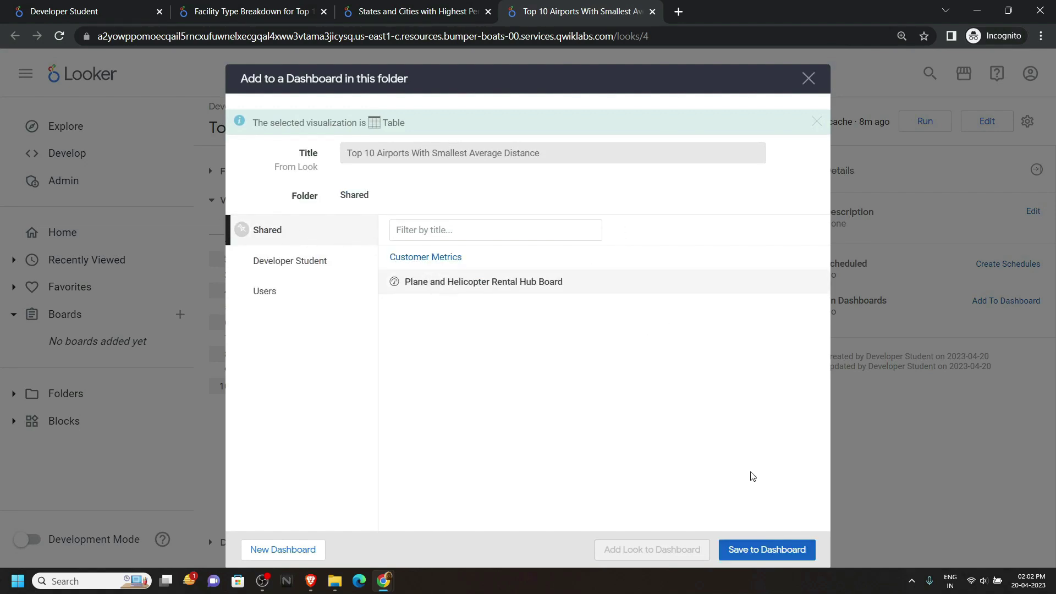
{"action": "left_click", "coordinate": [765, 559]}
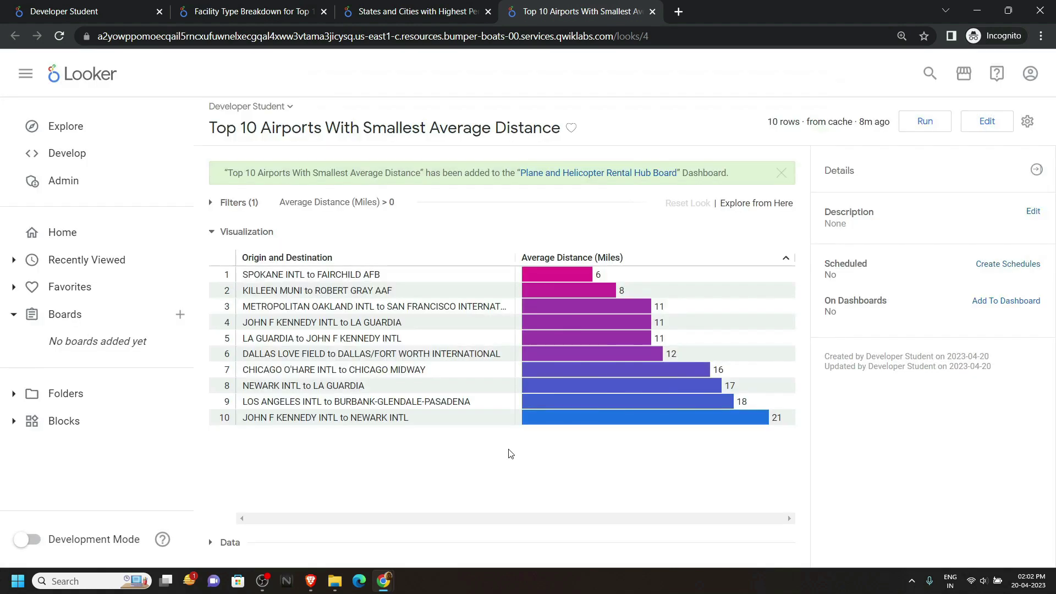
Open the Top 10 Cities With Most Heliports Look in a new tab and add it to the Shared Plane and Helicopter Rental Hub Board dashboard.
{"action": "left_click", "coordinate": [78, 4]}
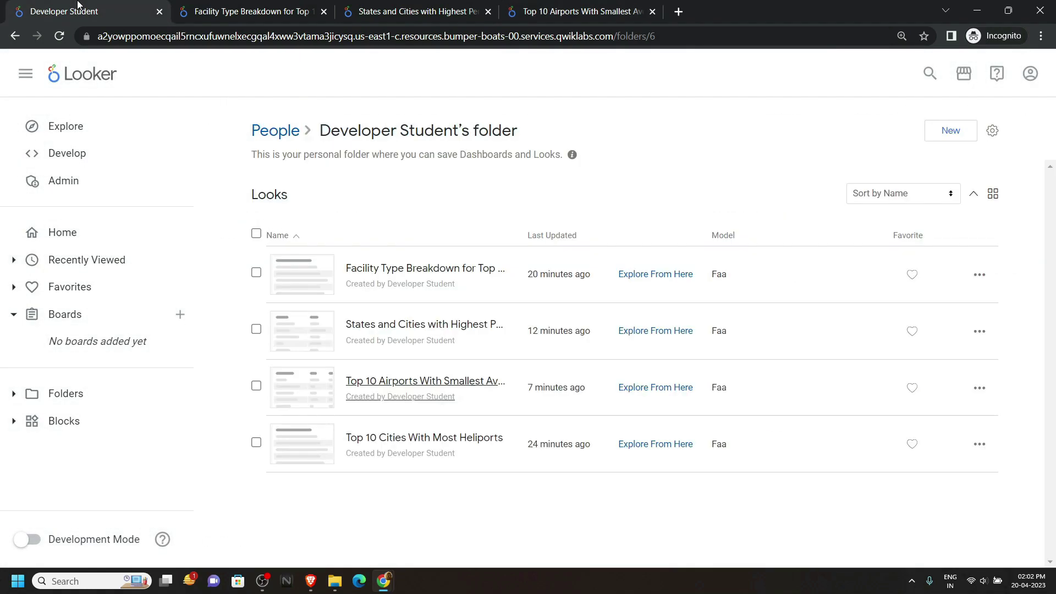
{"action": "right_click", "coordinate": [432, 442]}
{"action": "left_click", "coordinate": [484, 336]}
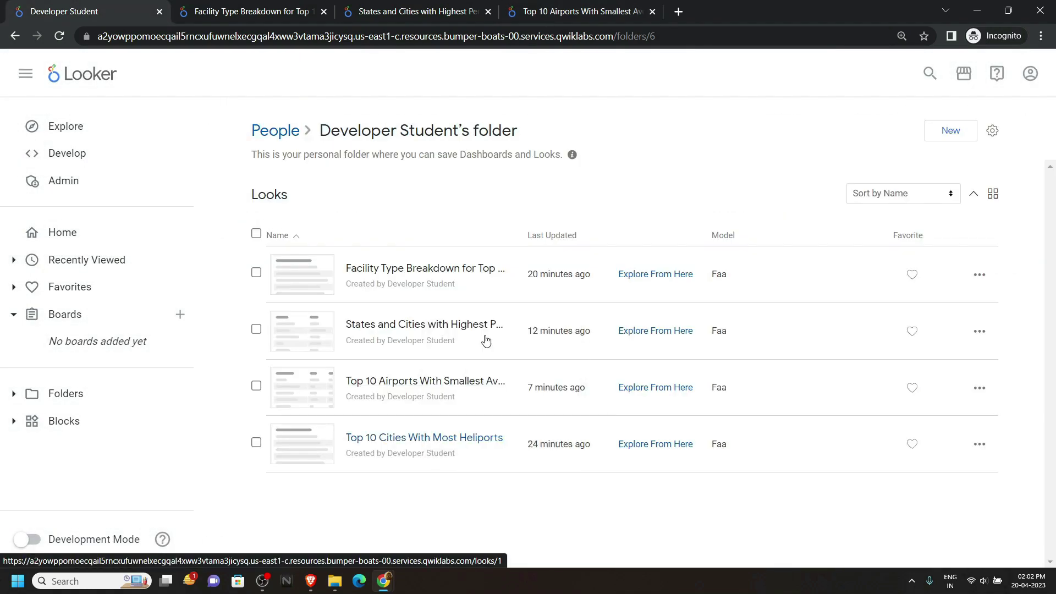
{"action": "left_click", "coordinate": [740, 4]}
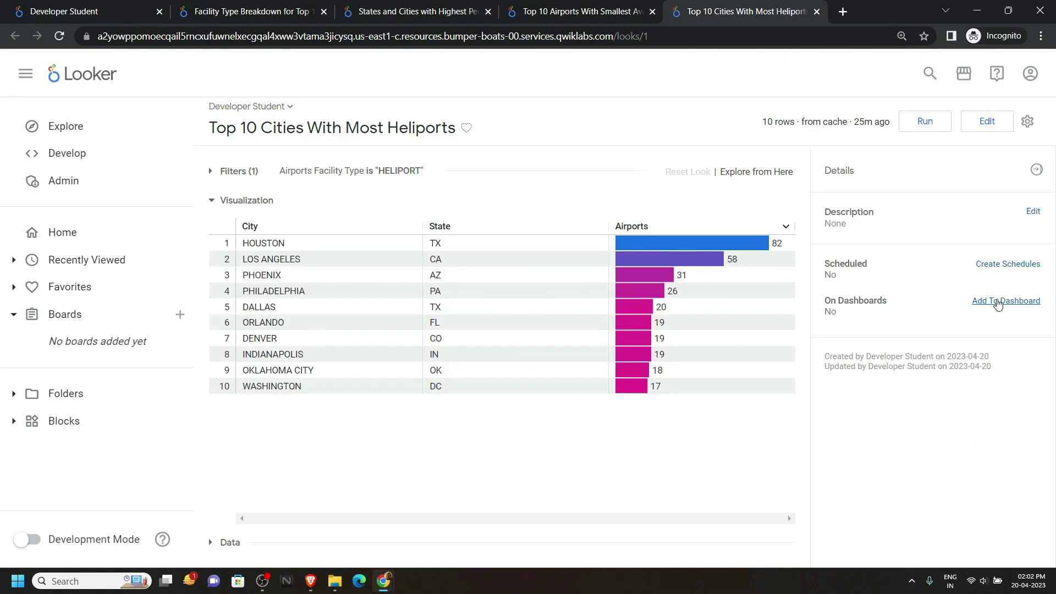
{"action": "left_click", "coordinate": [1004, 301]}
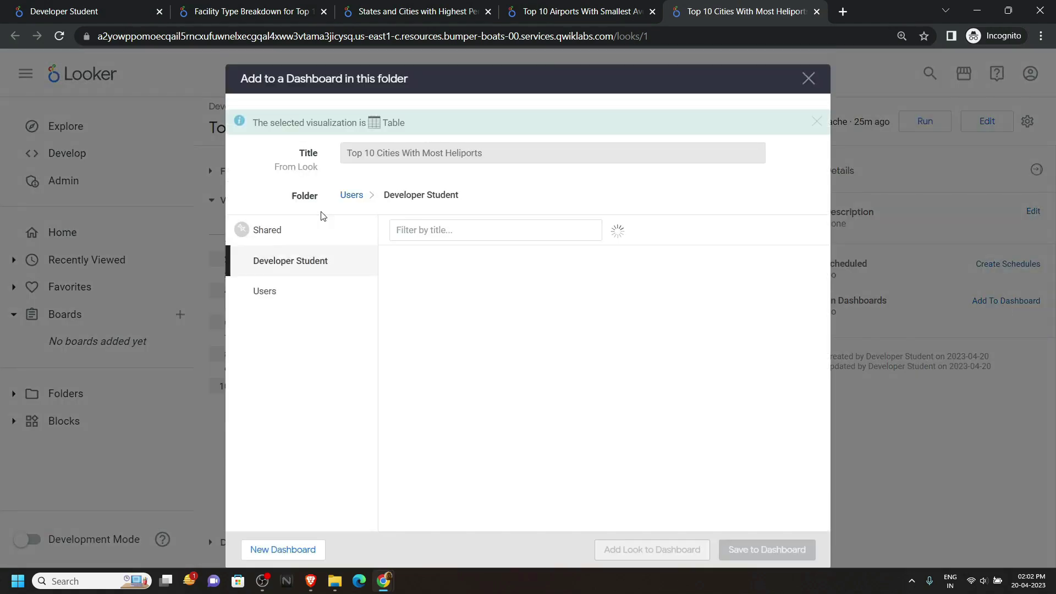
{"action": "left_click", "coordinate": [290, 242]}
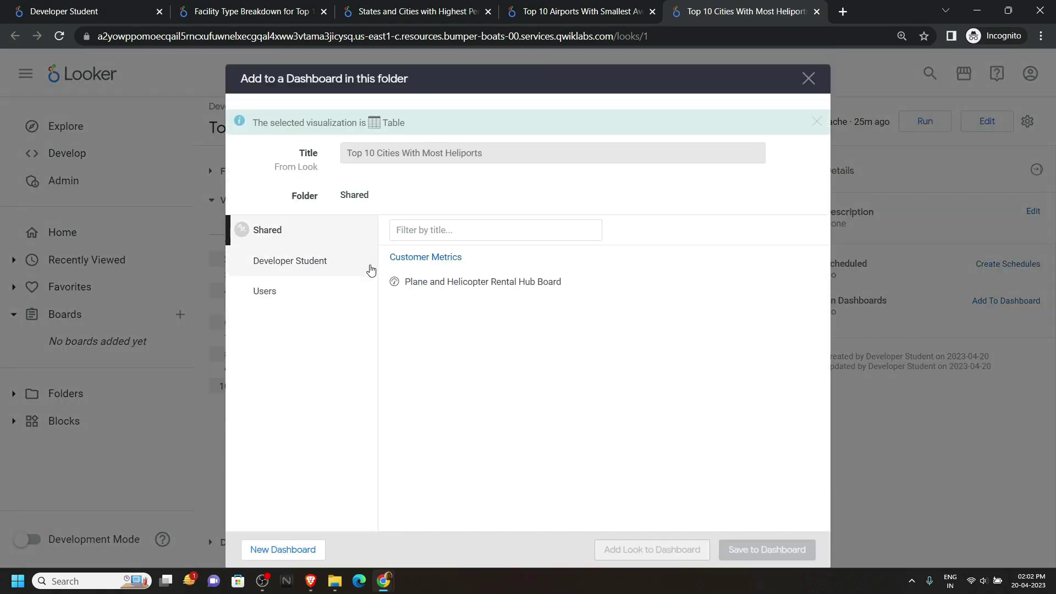
{"action": "left_click", "coordinate": [436, 287]}
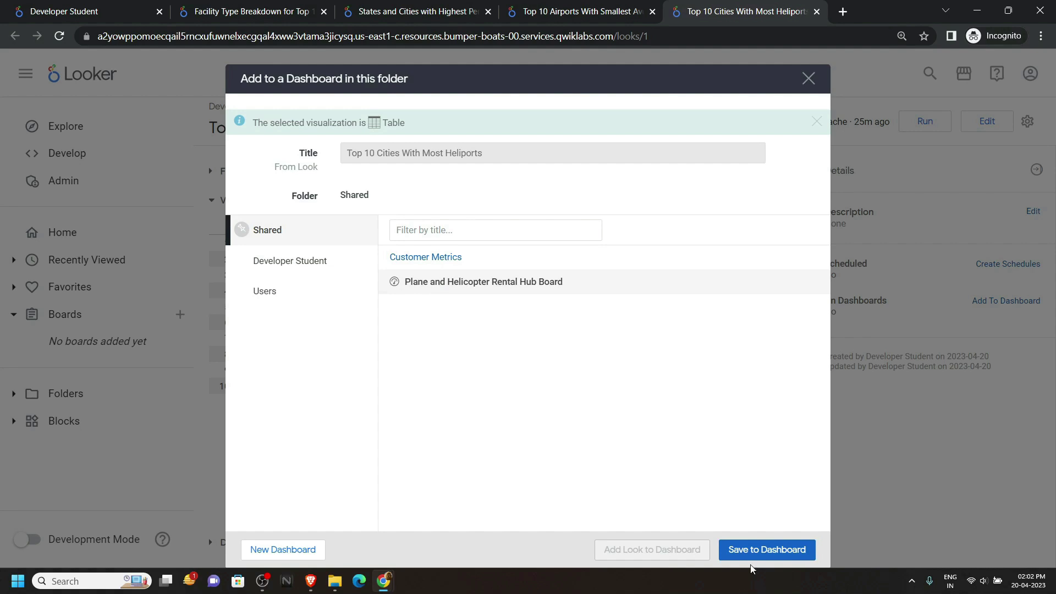
{"action": "left_click", "coordinate": [771, 559]}
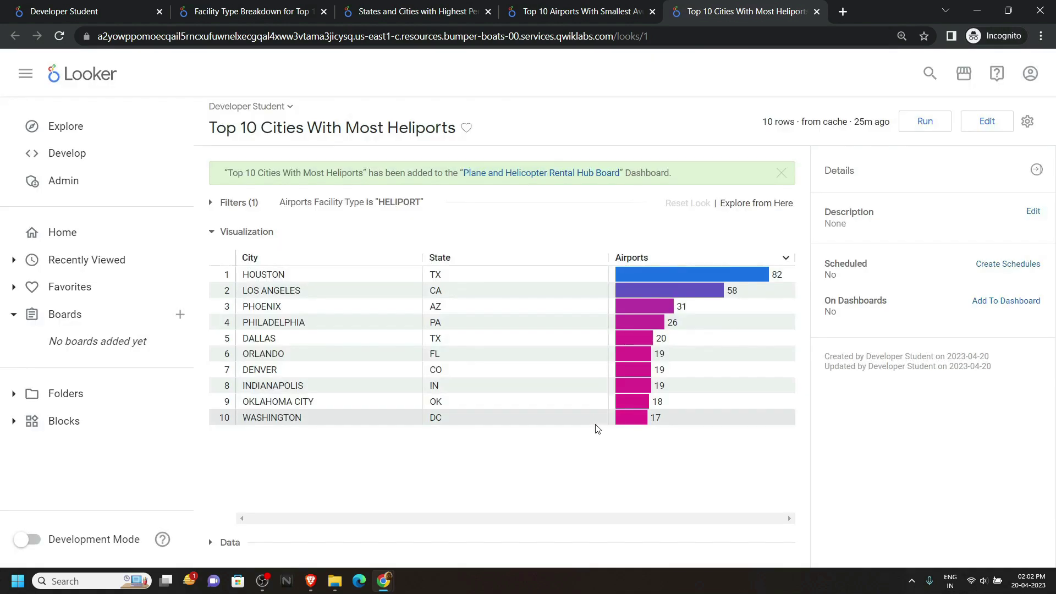
Switch to the Exploring Data with Looker challenge lab page and check the progress of the Save Looks to a Dashboard objective.
{"action": "mouse_move", "coordinate": [388, 577]}
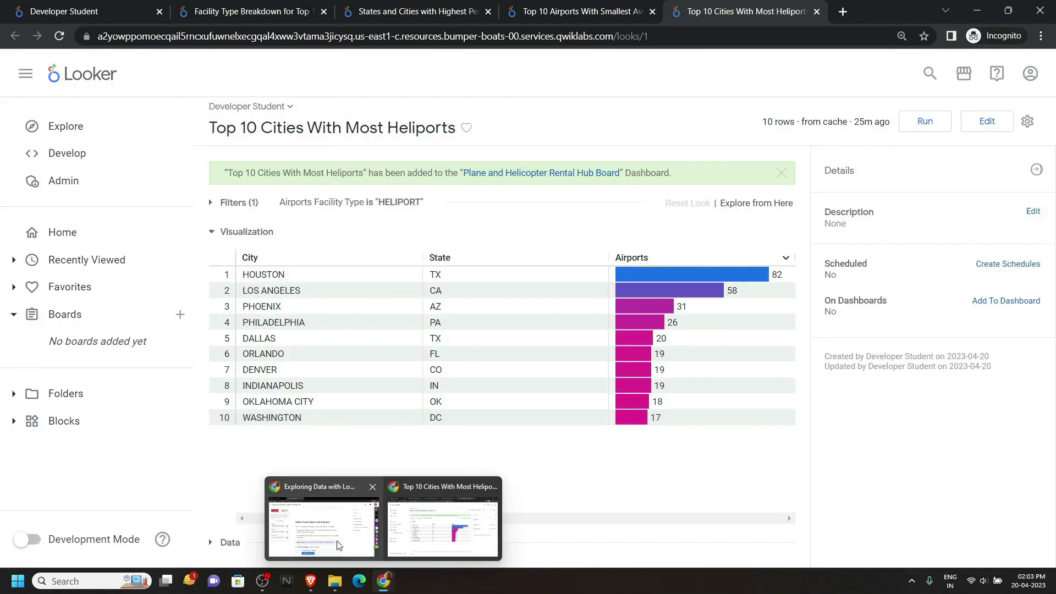
{"action": "left_click", "coordinate": [330, 492]}
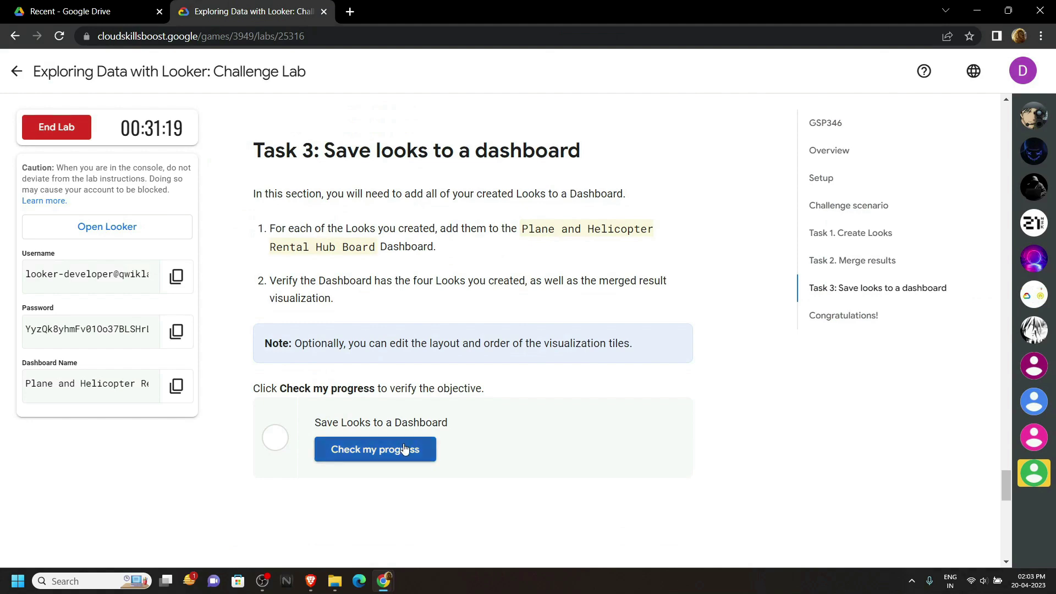
{"action": "left_click", "coordinate": [405, 447]}
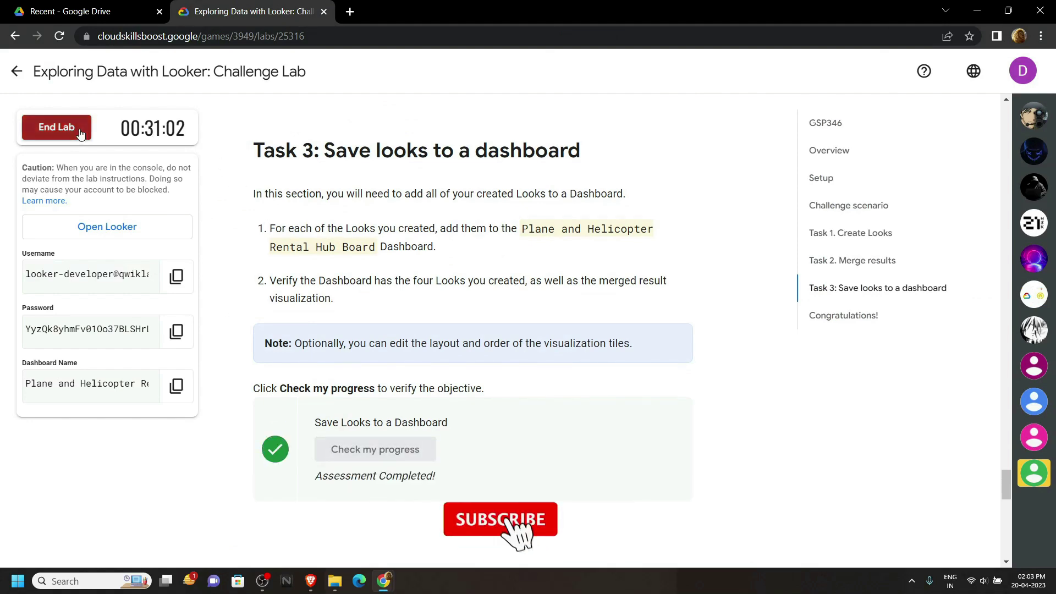
End the Exploring Data with Looker challenge lab and confirm ending it.
{"action": "left_click", "coordinate": [55, 127]}
{"action": "left_click", "coordinate": [665, 364]}
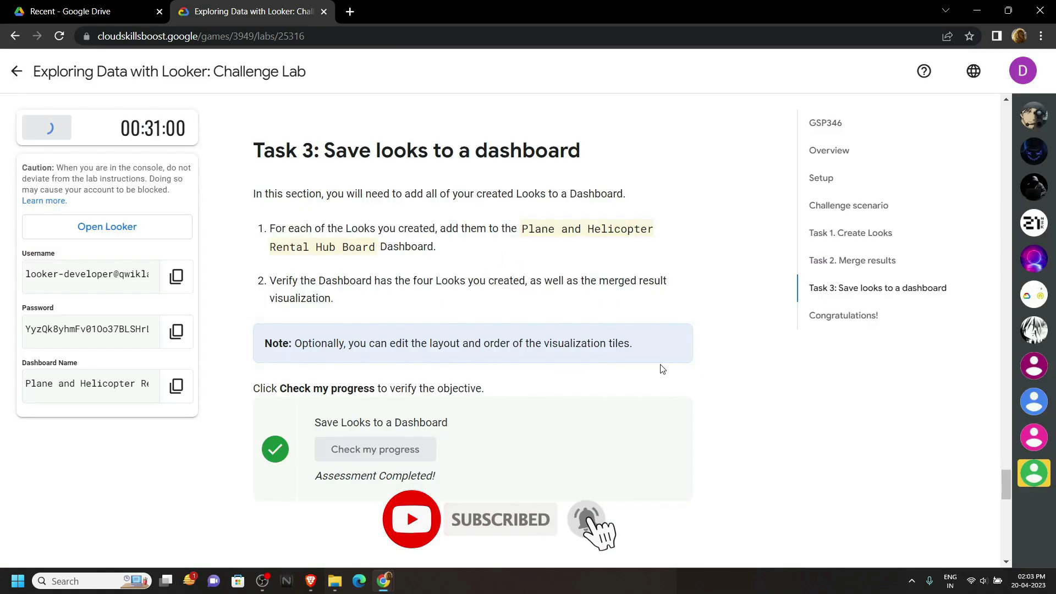
{"action": "left_click", "coordinate": [255, 318]}
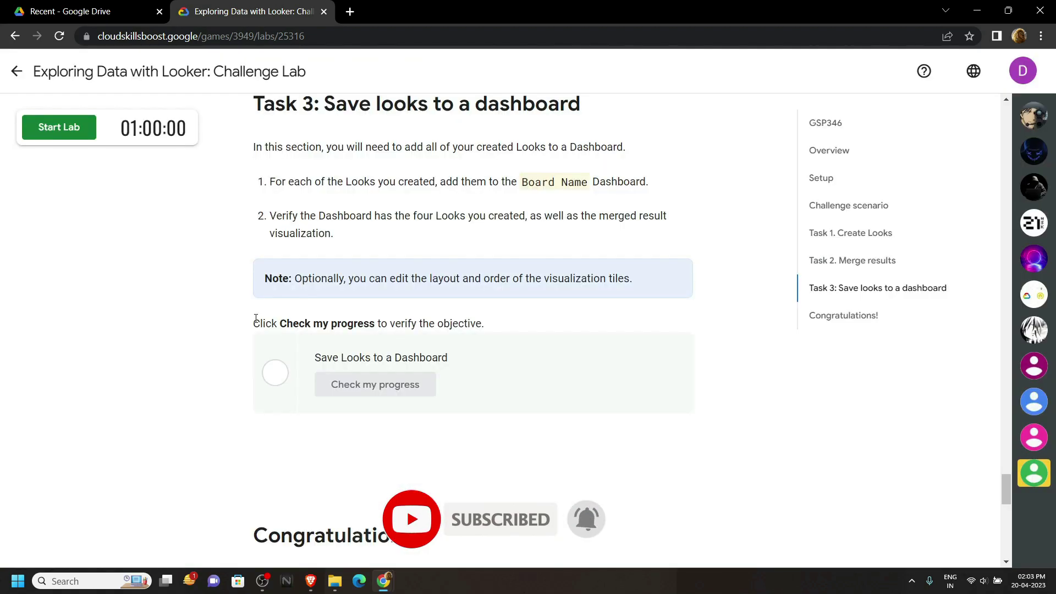